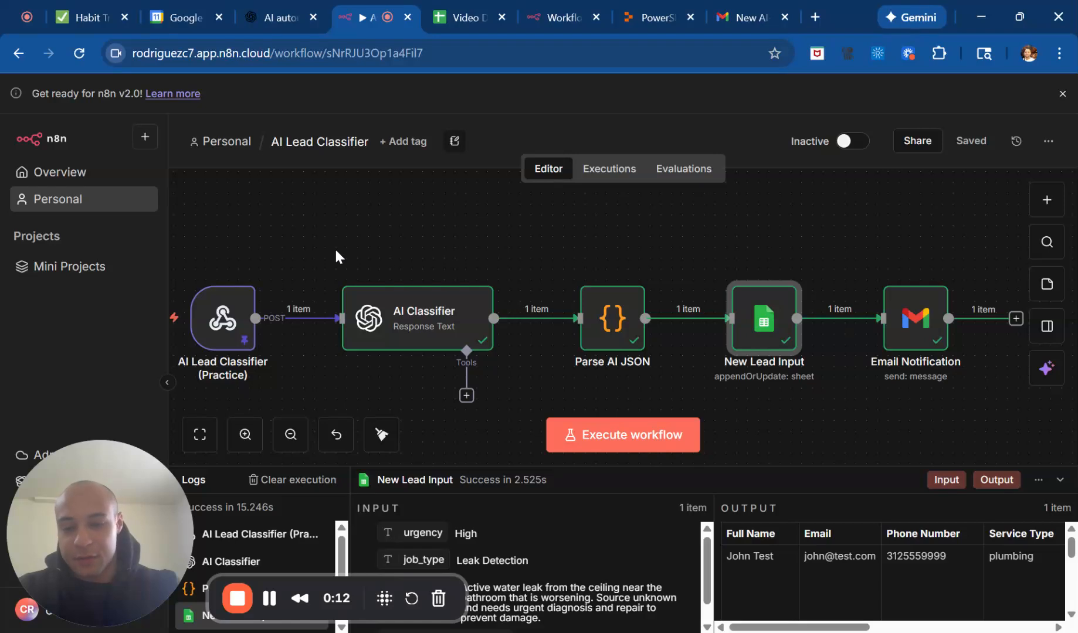
Examine the AI Lead Classifier workflow with its New Lead Input log, and the New AI-Scored Lead email in Gmail.
scroll(336, 252, left, 1)
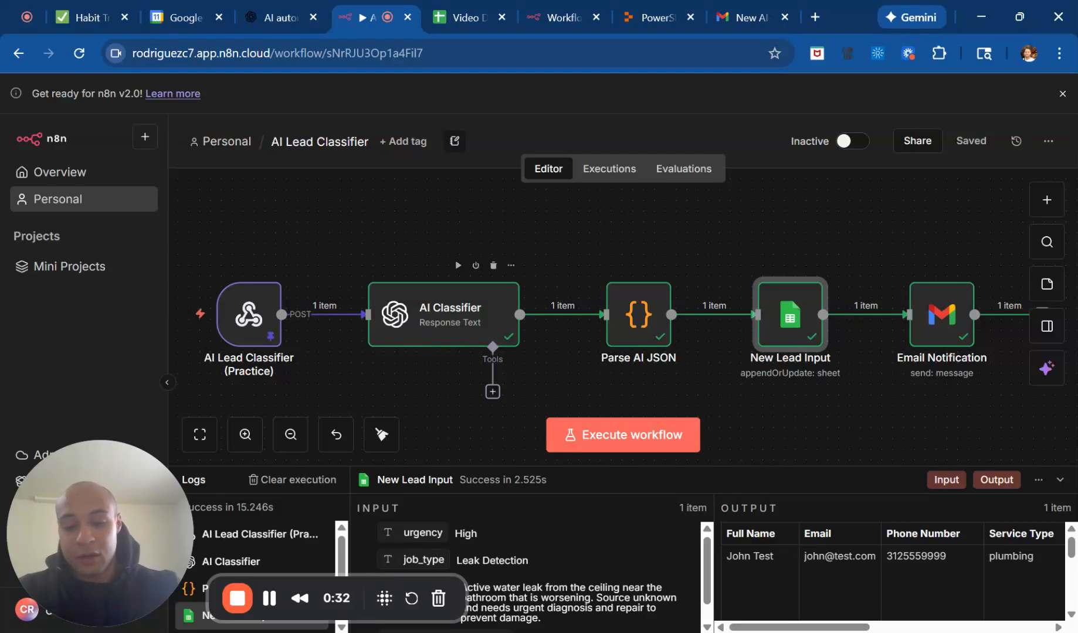
scroll(565, 557, down, 1)
scroll(565, 557, up, 1)
scroll(565, 557, down, 1)
scroll(563, 562, down, 1)
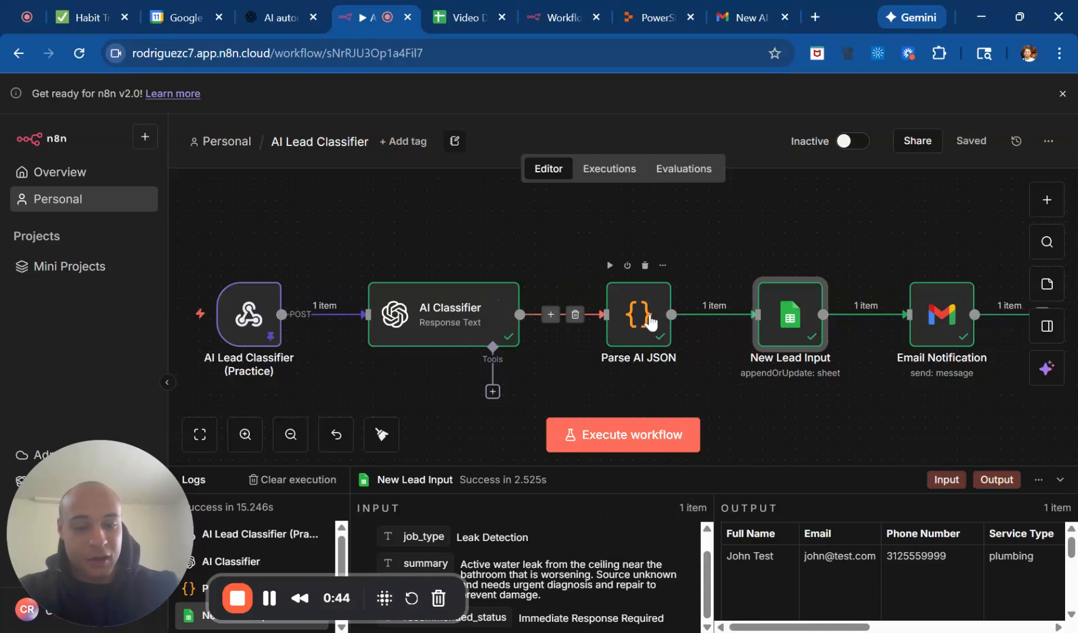
scroll(658, 352, up, 1)
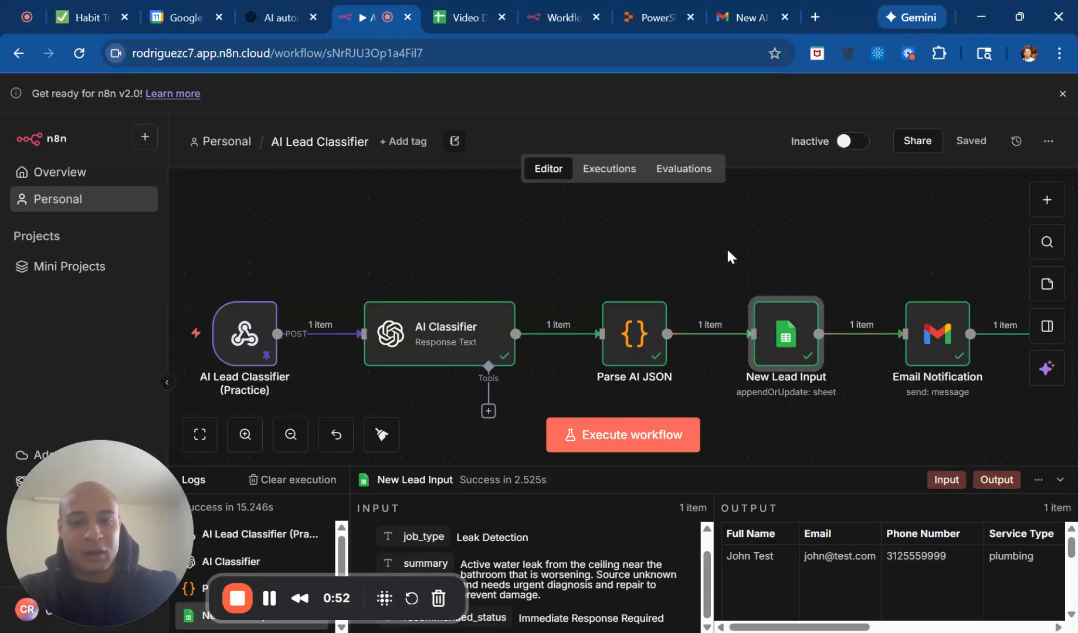
click(755, 12)
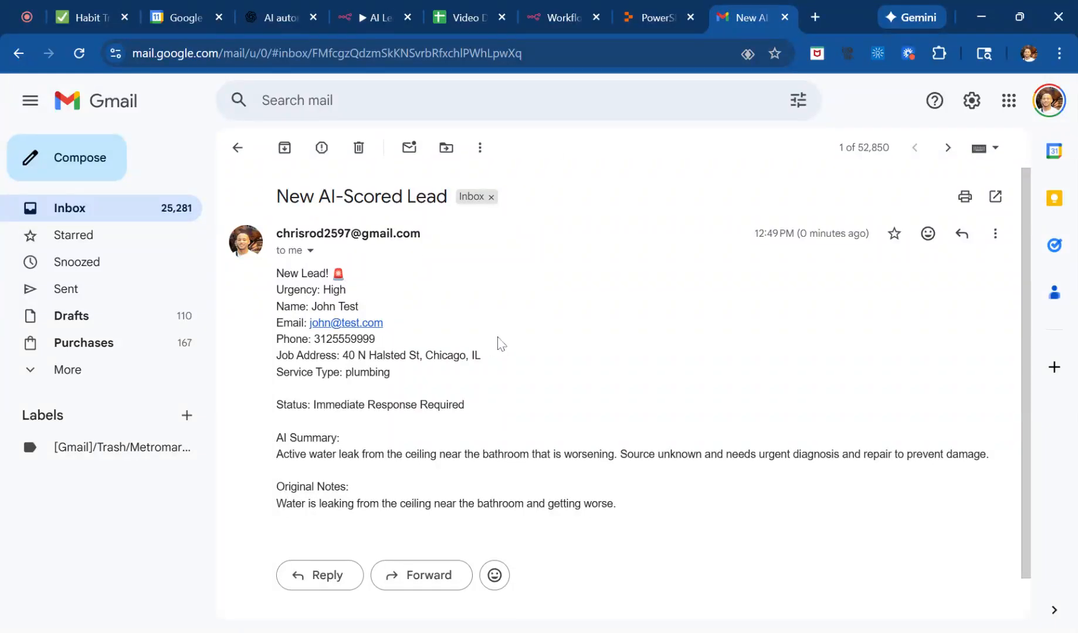
scroll(500, 345, down, 1)
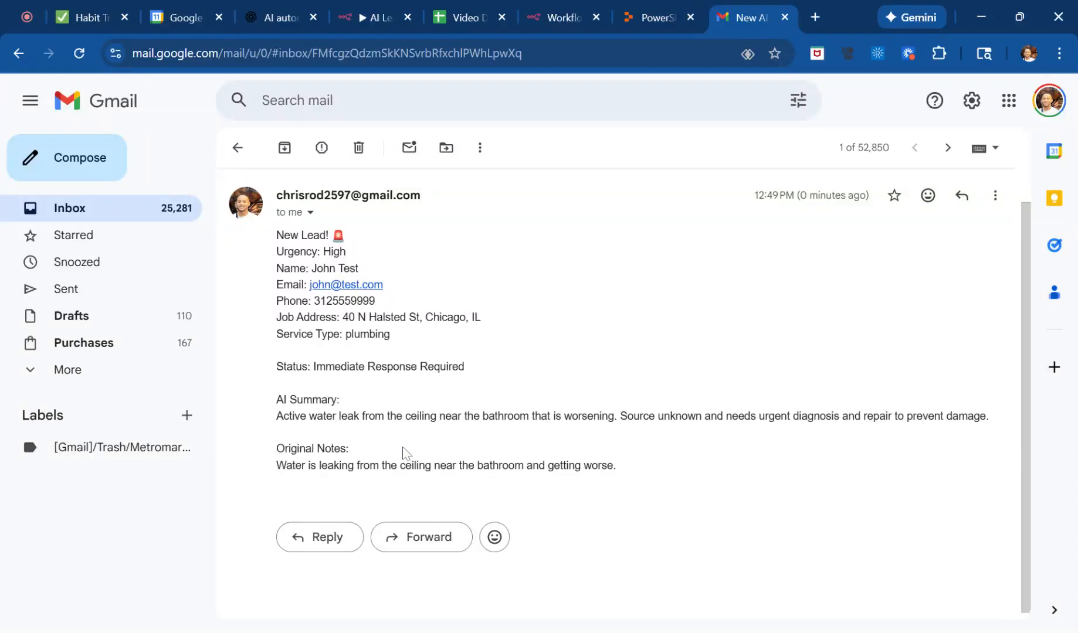
click(354, 17)
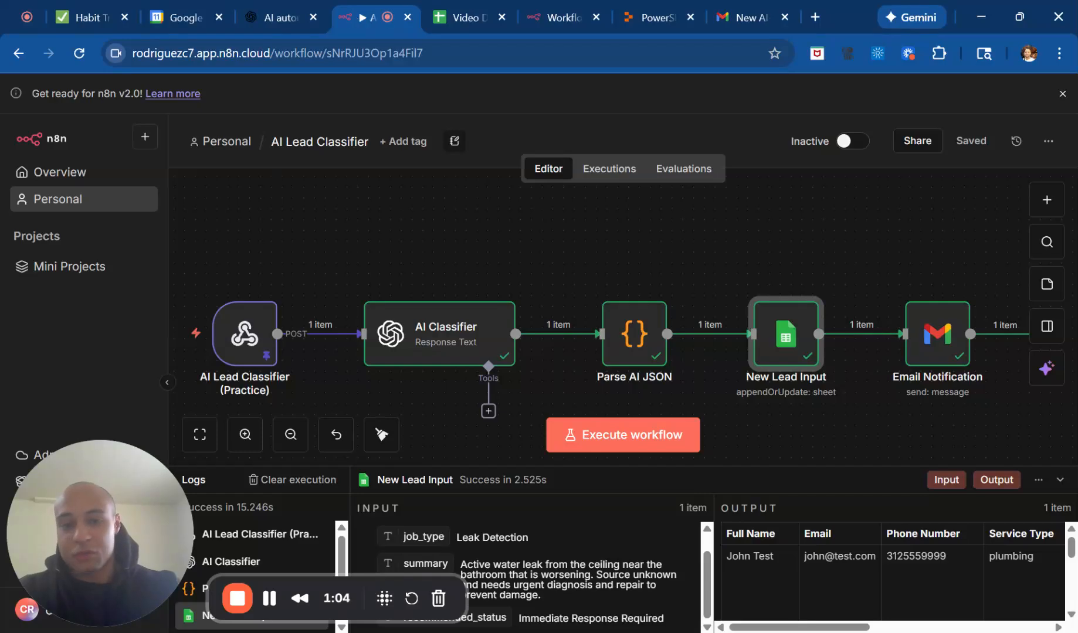
Switch to the empty workflow My workflow 7 and search its trigger nodes for "form".
click(553, 18)
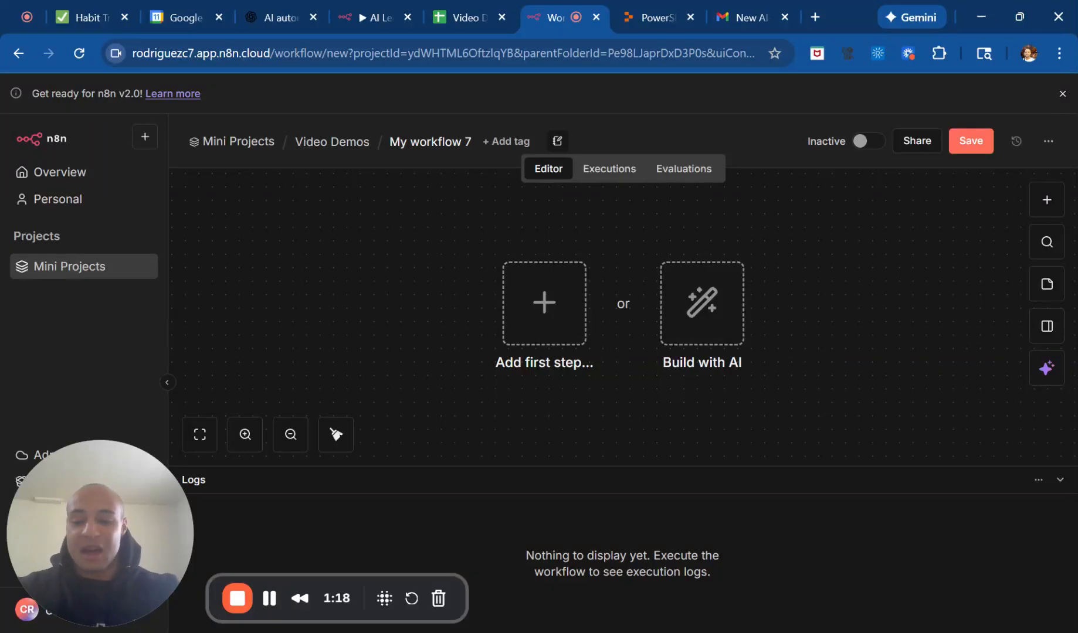
click(1046, 200)
text(form)
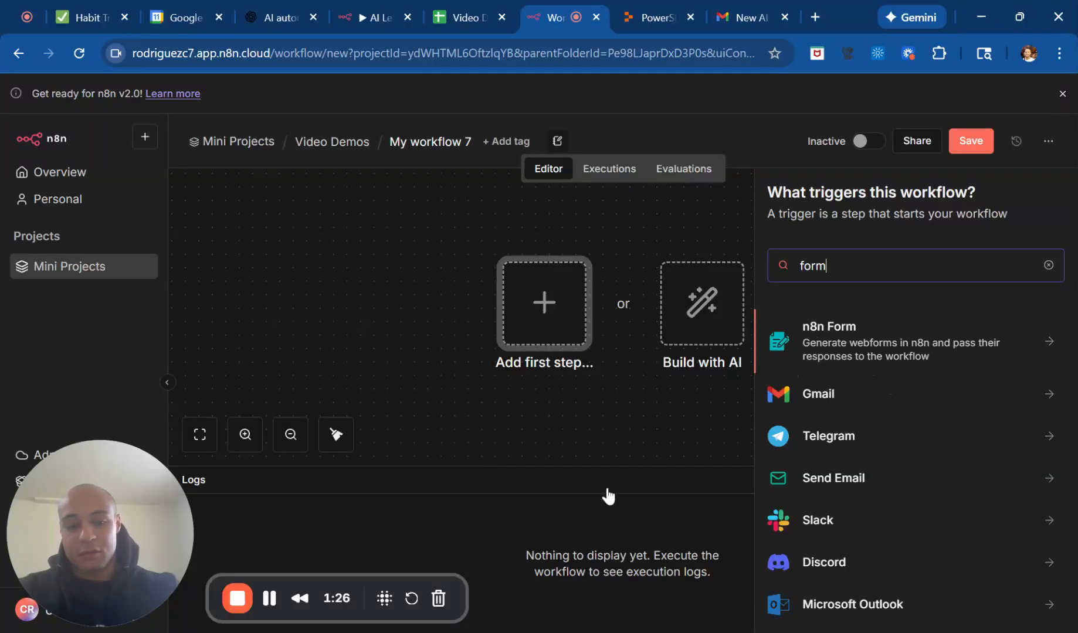
click(618, 432)
Add a Webhook trigger as the workflow's first step and set its HTTP method to POST.
click(562, 299)
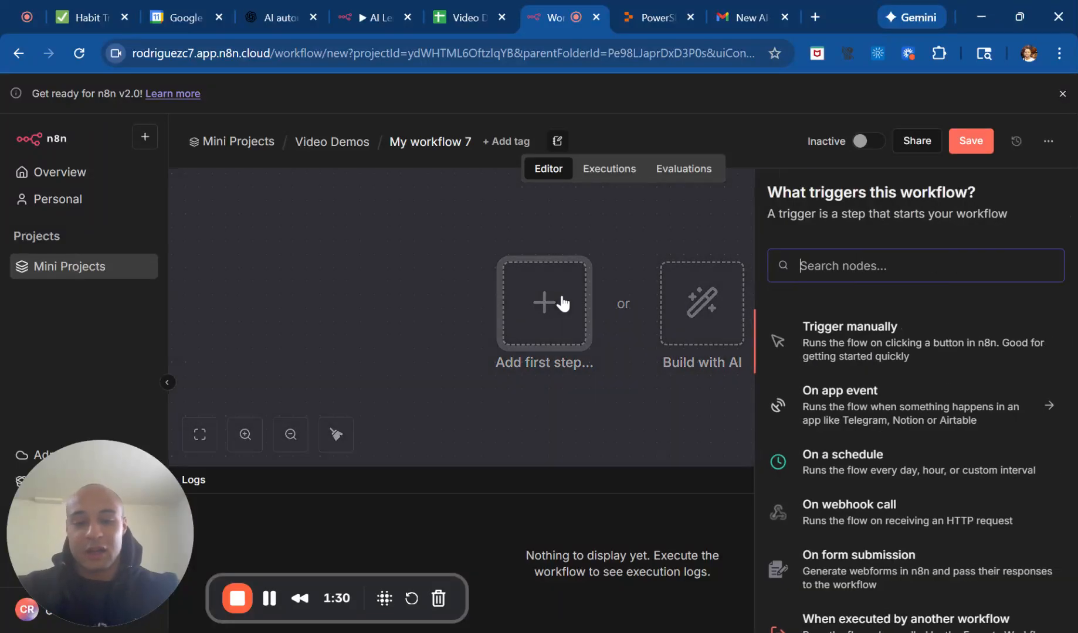
text(web)
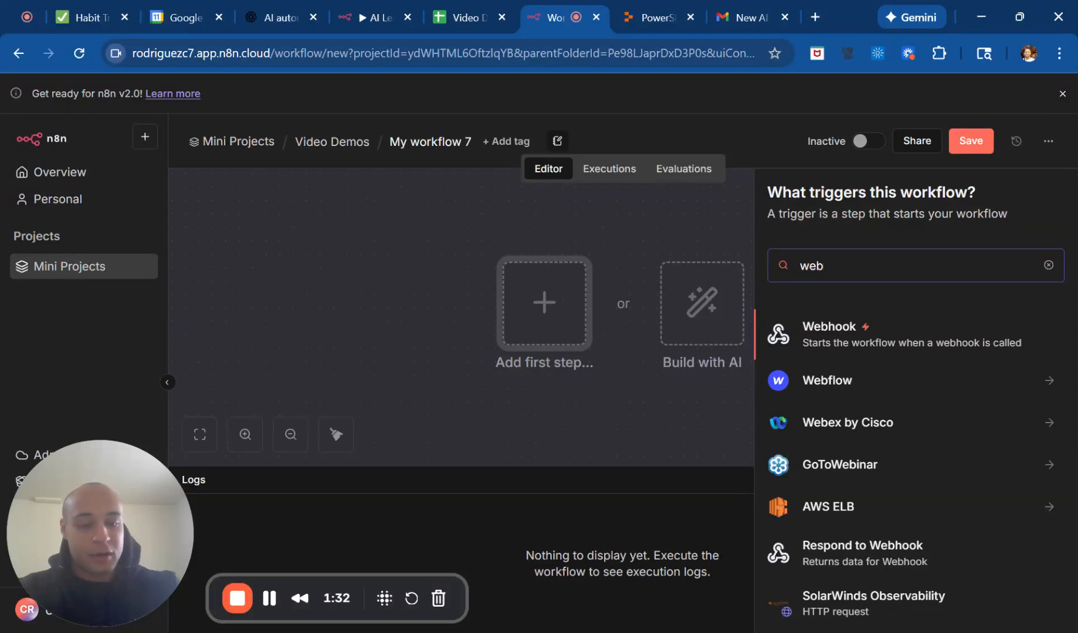
click(812, 340)
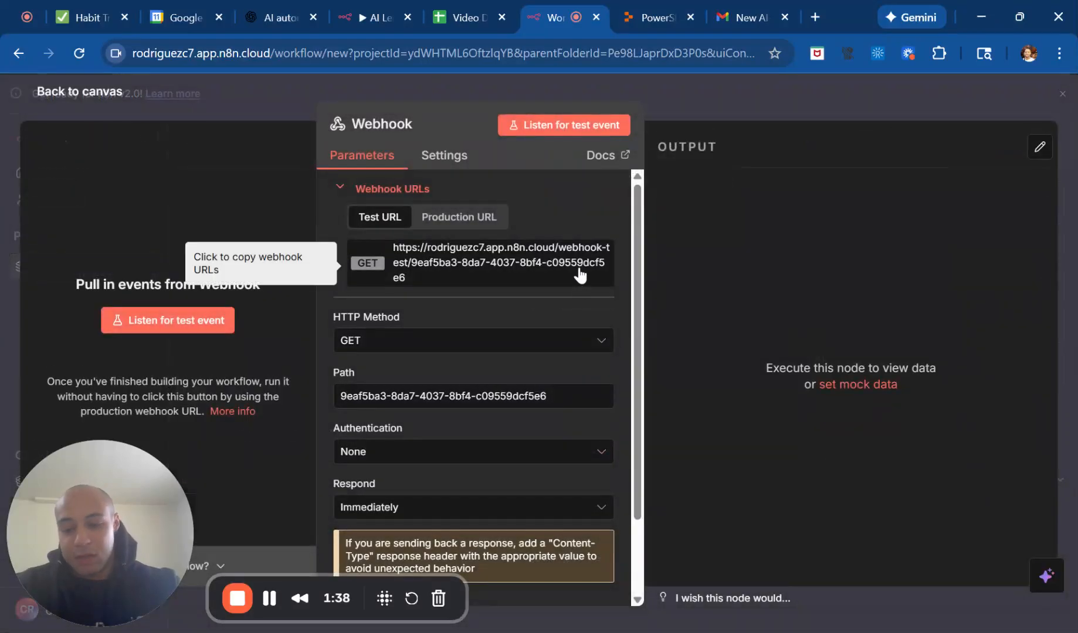
click(604, 343)
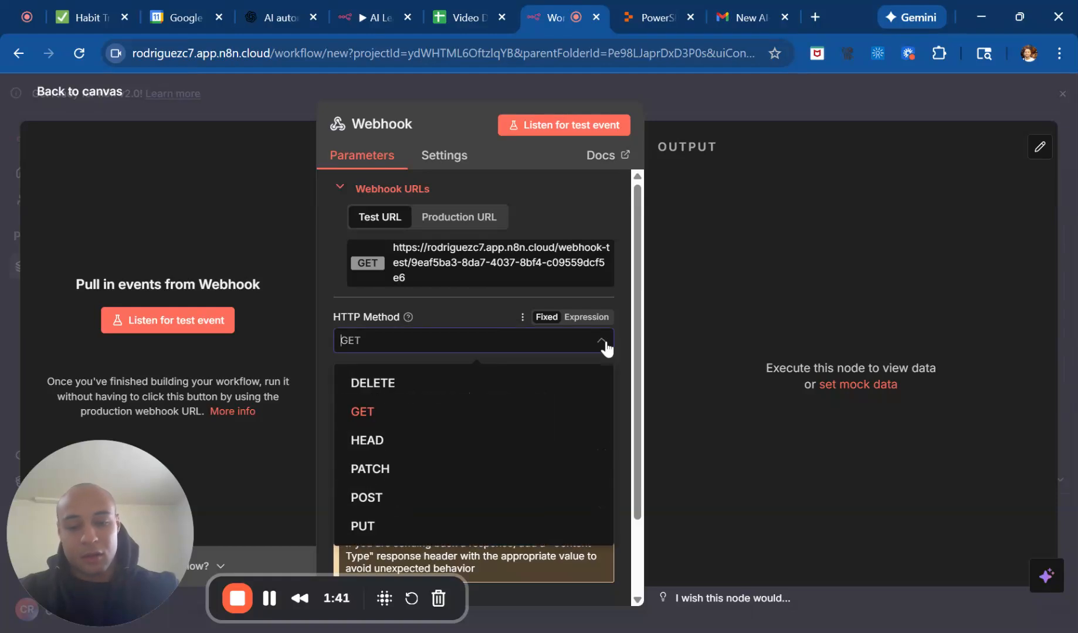
click(457, 497)
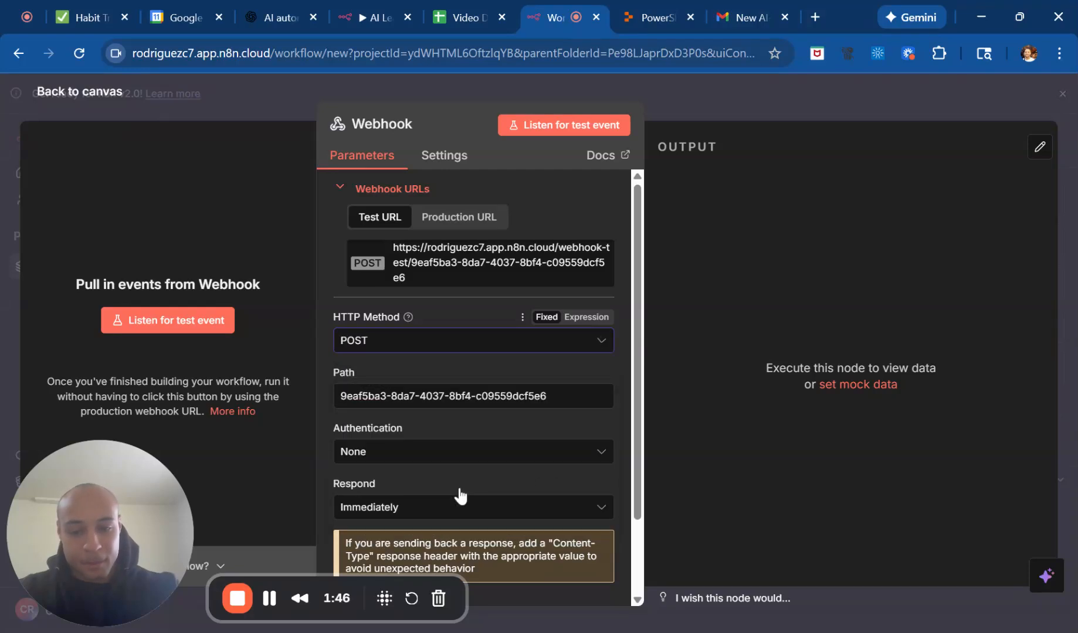
Copy the Webhook node's test URL.
scroll(455, 352, down, 1)
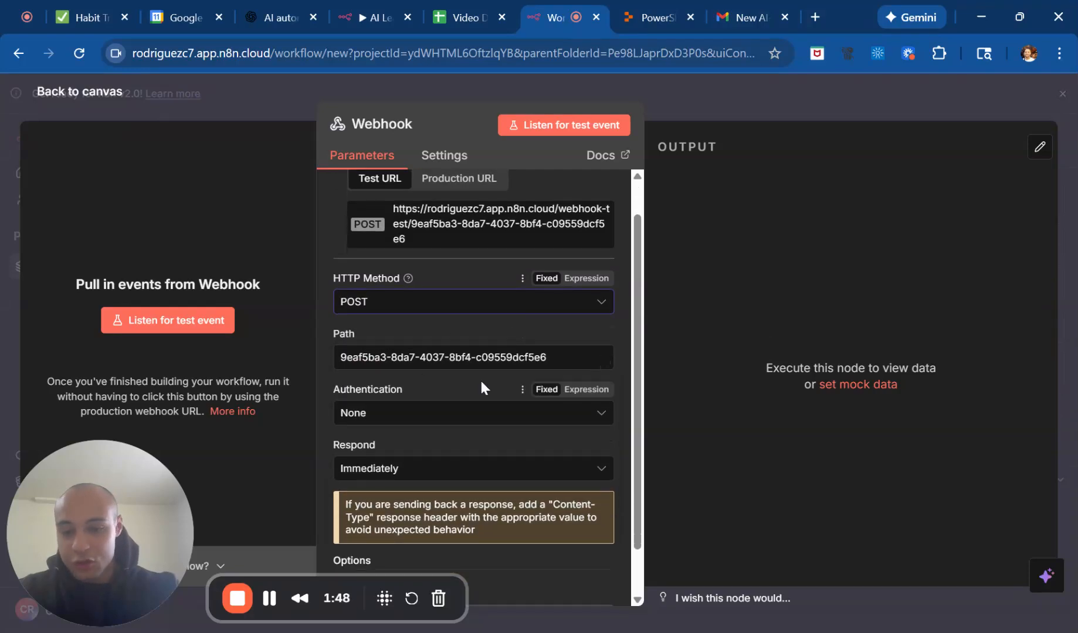
scroll(480, 378, down, 2)
scroll(475, 258, up, 3)
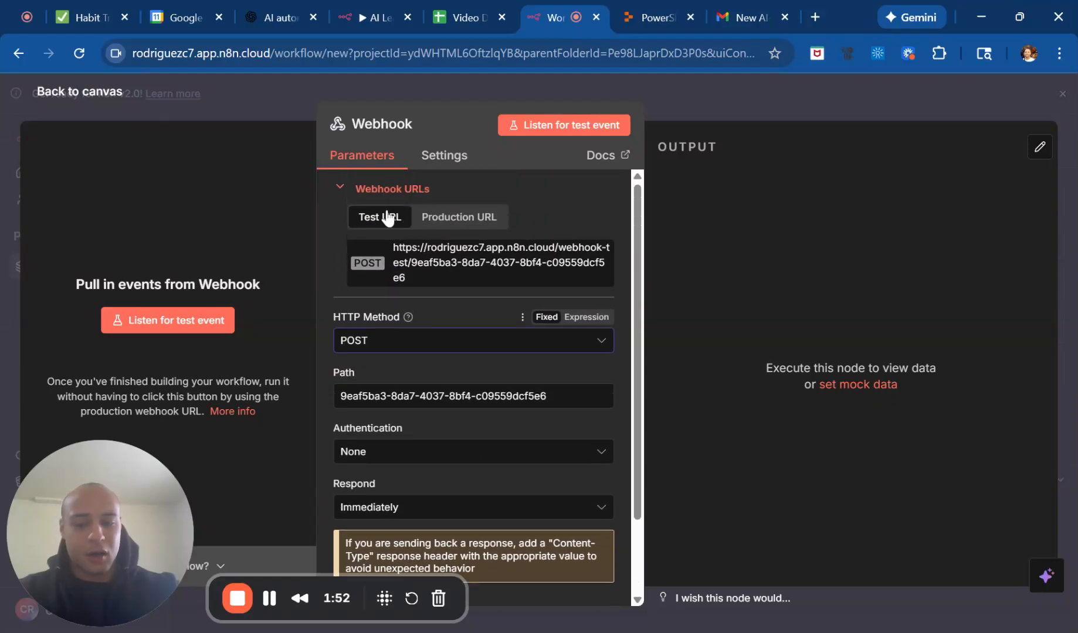
click(441, 263)
Start listening for a test event on the Webhook node, without adding any options.
scroll(461, 425, down, 2)
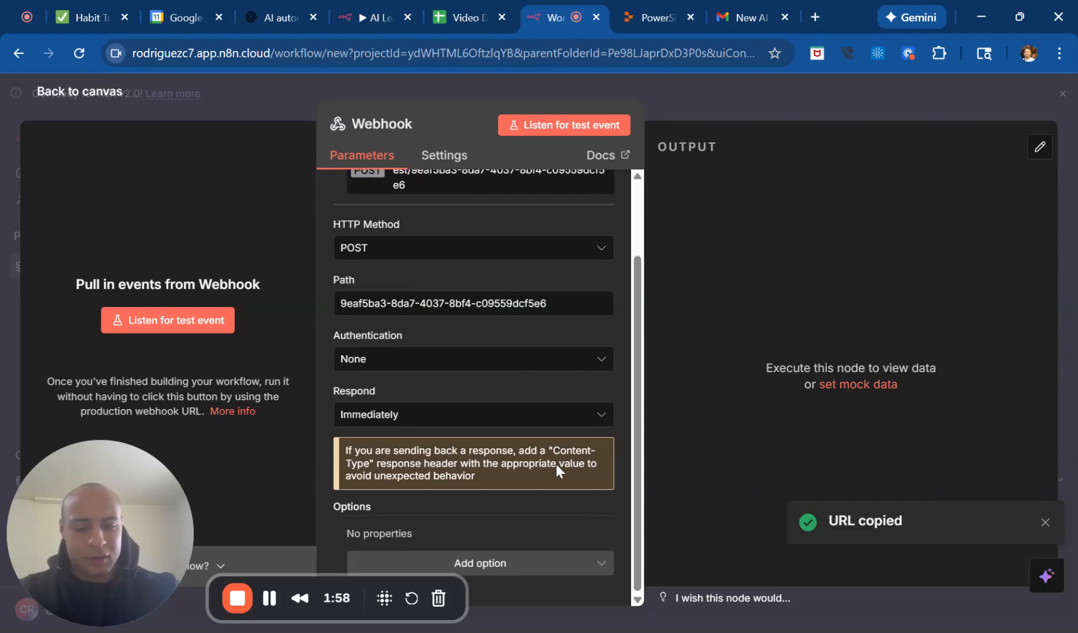
click(584, 566)
click(584, 565)
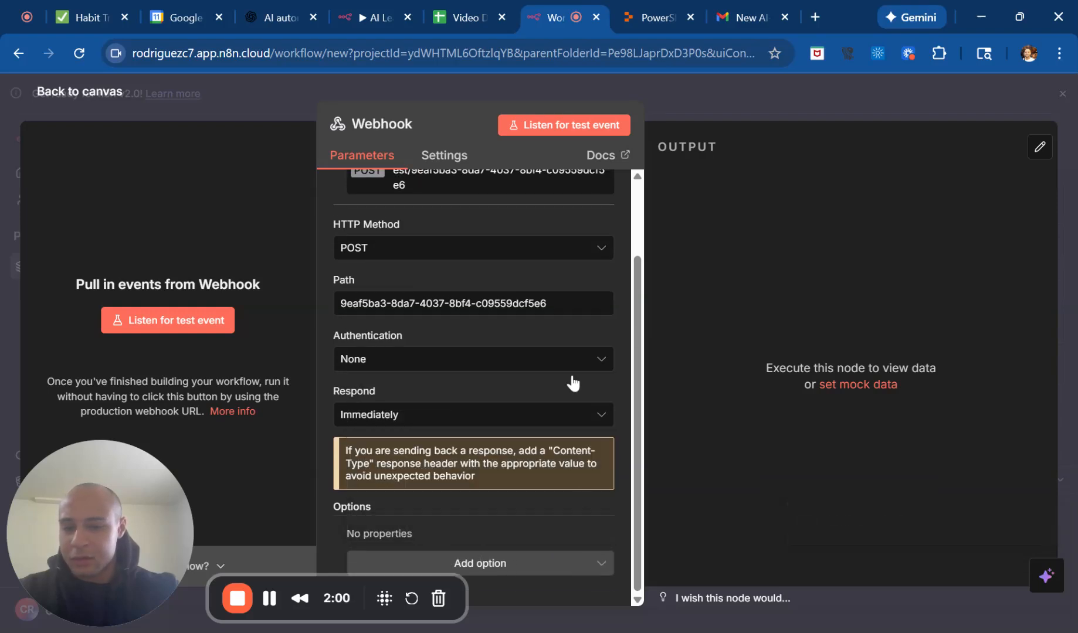
scroll(568, 313, up, 3)
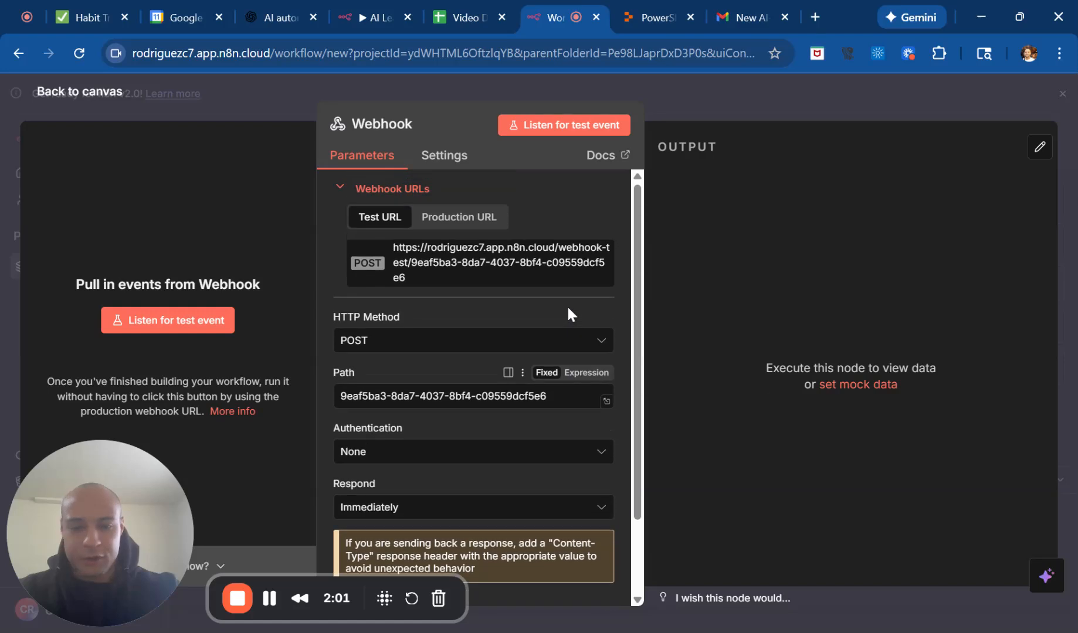
click(579, 131)
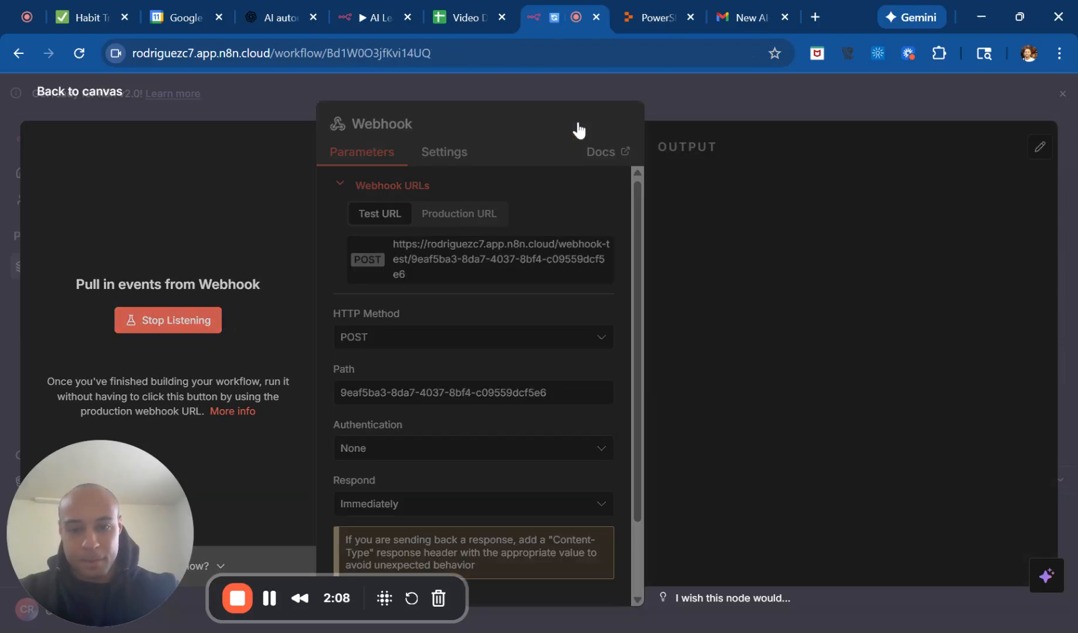
click(270, 599)
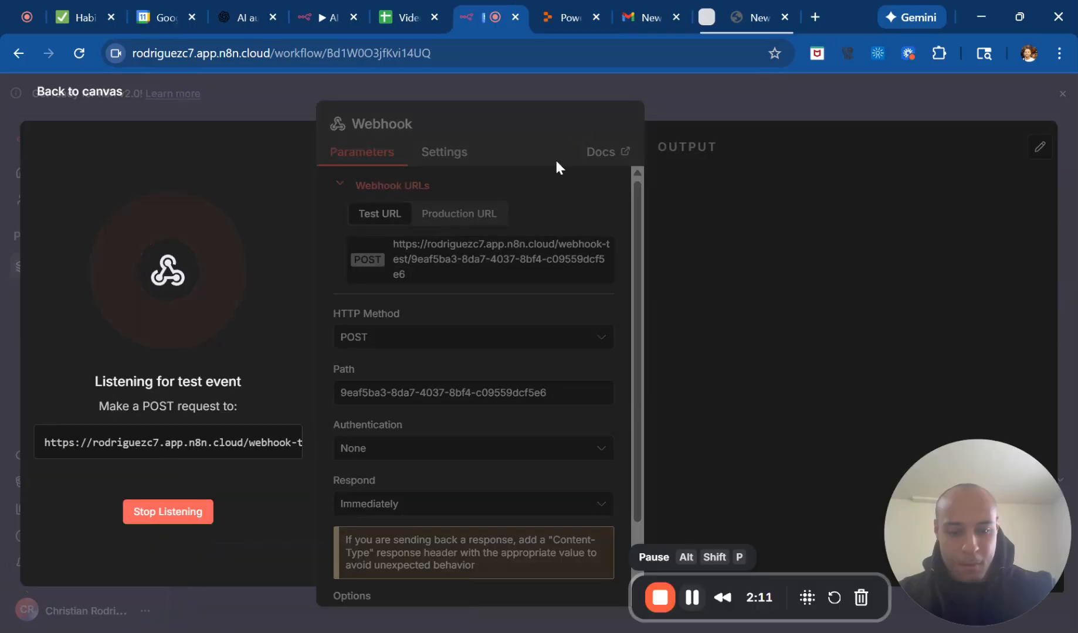
Switch to Replit, paste the webhook test URL as the -Uri value of the curl POST command, and submit it to the Agent.
click(543, 23)
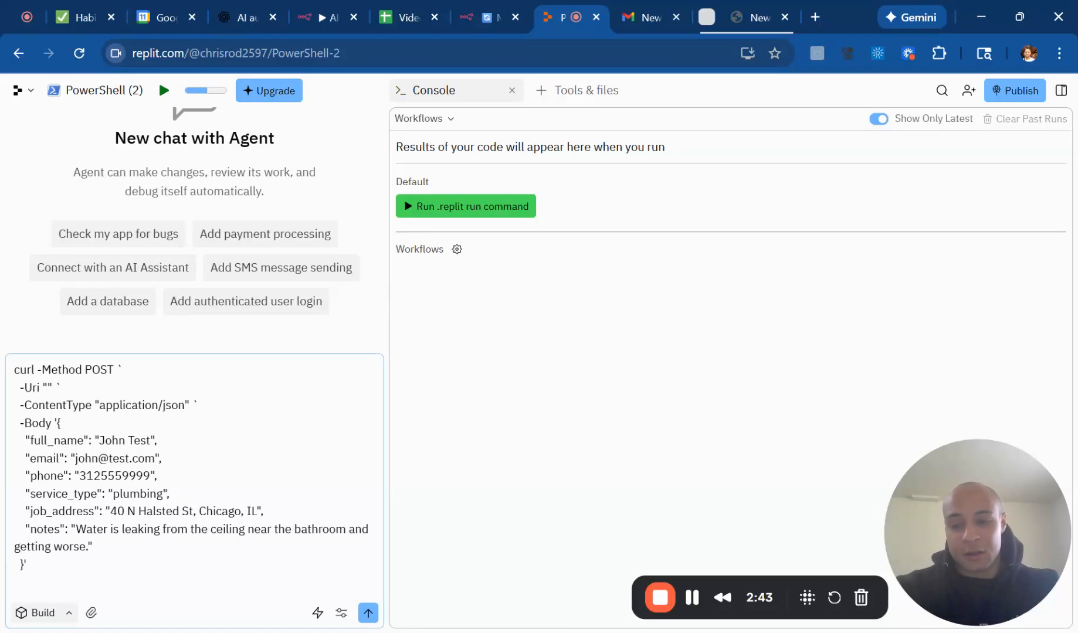
click(46, 387)
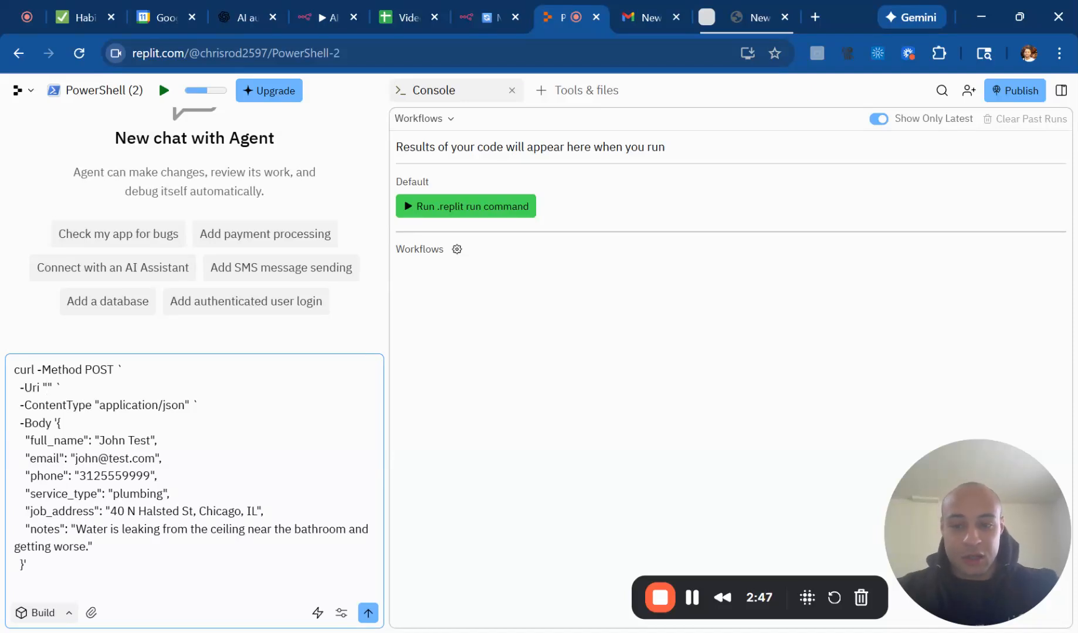
key(ctrl+v)
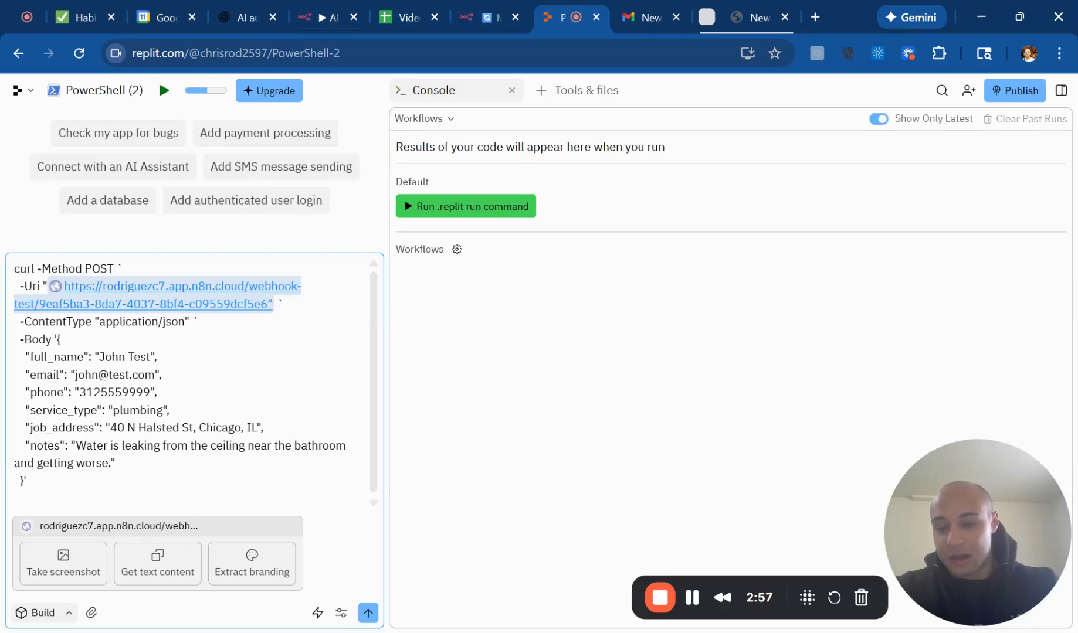
click(157, 357)
scroll(188, 375, down, 1)
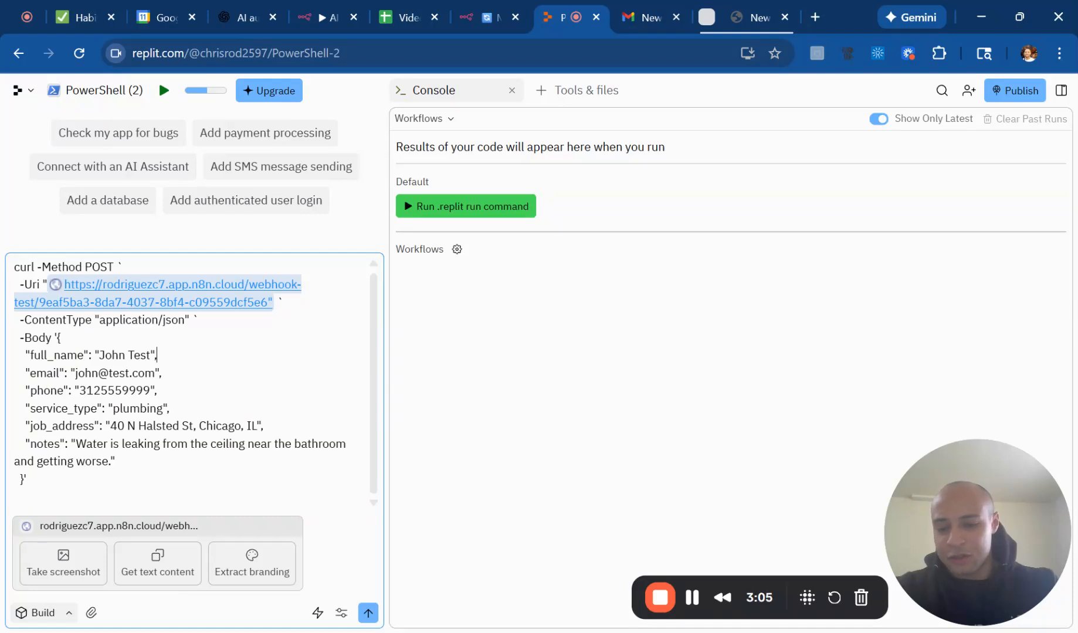
click(368, 614)
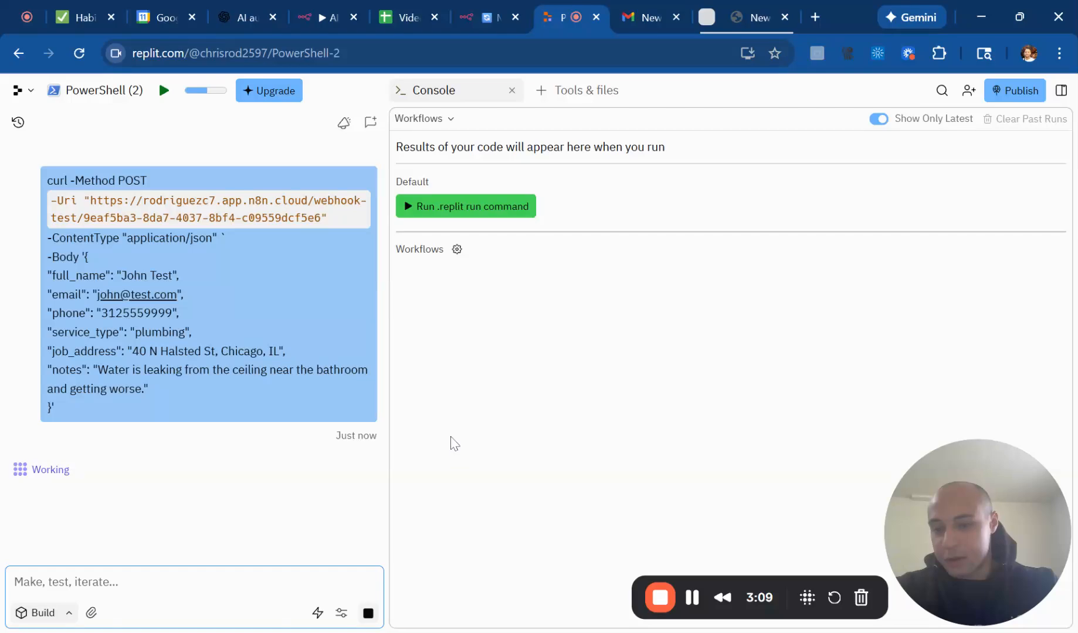
Switch to n8n, restart listening for a test event on the Webhook node, and return to Replit.
click(488, 19)
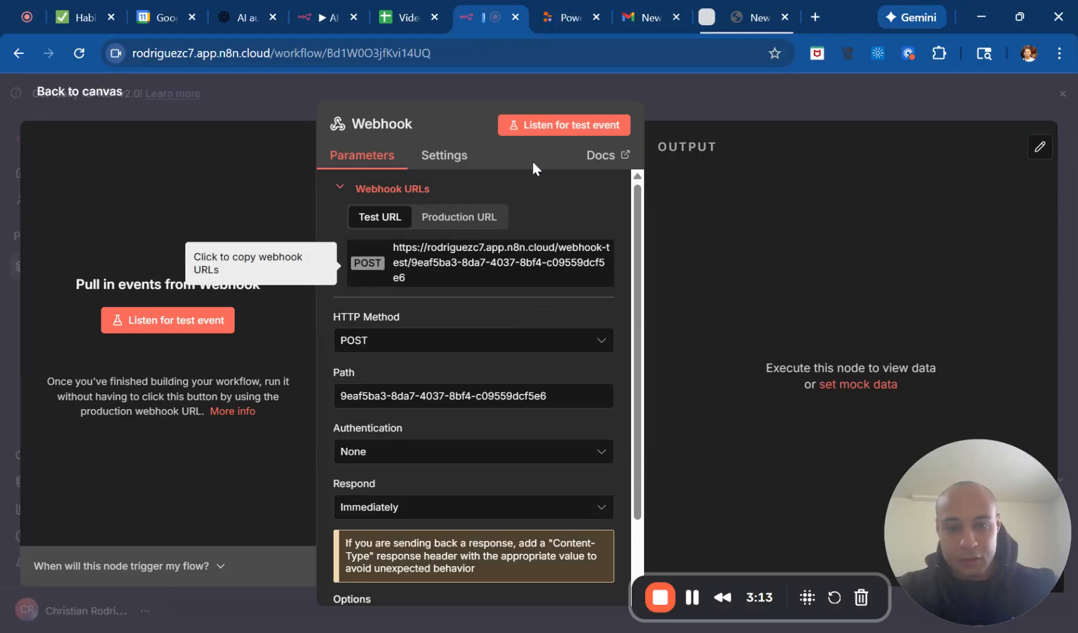
click(563, 126)
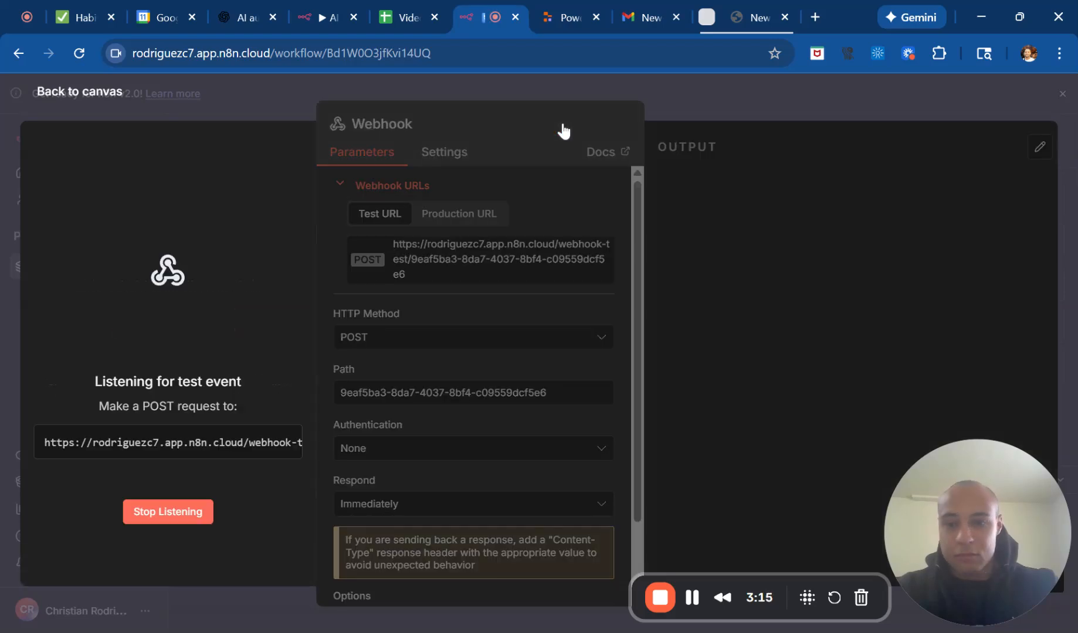
click(560, 8)
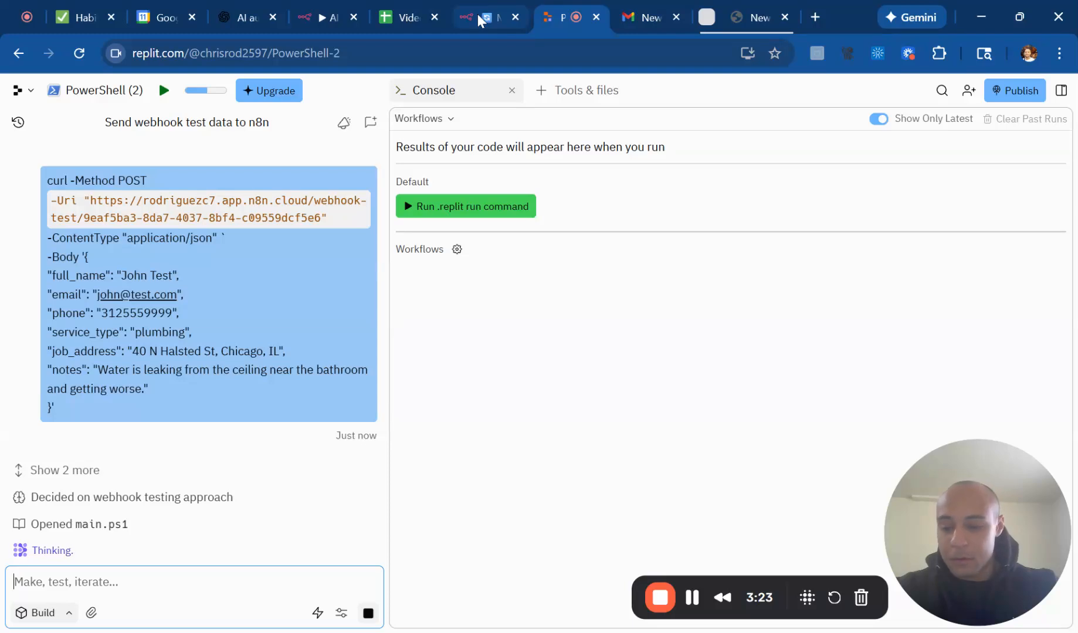
Check the Agent's response to the submitted command in Replit and the Webhook node's output in n8n for incoming test data.
drag(136, 409, 53, 181)
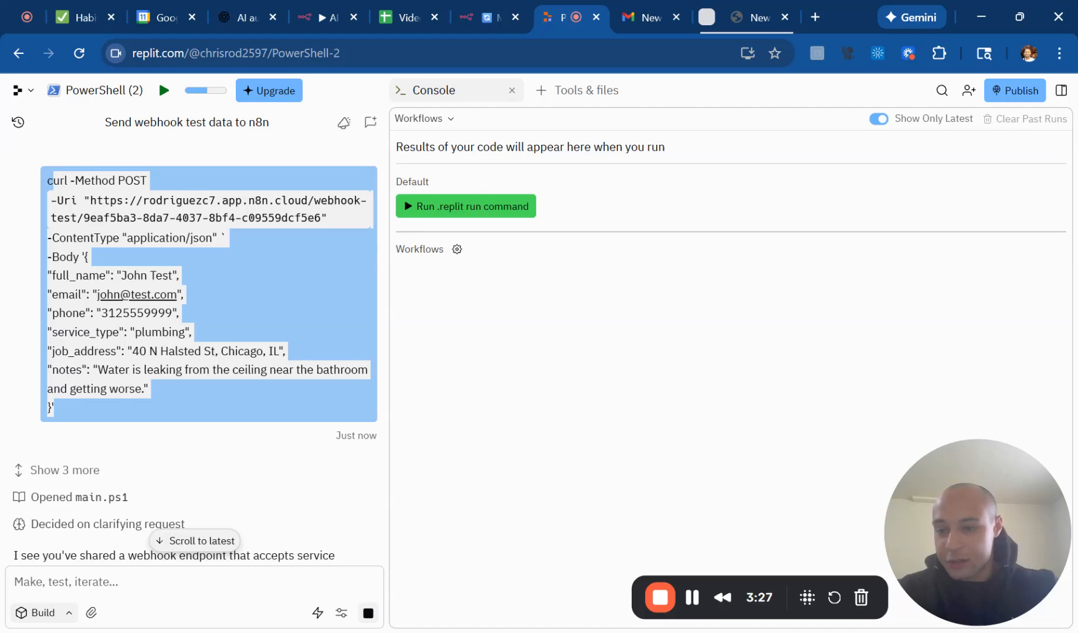
click(469, 13)
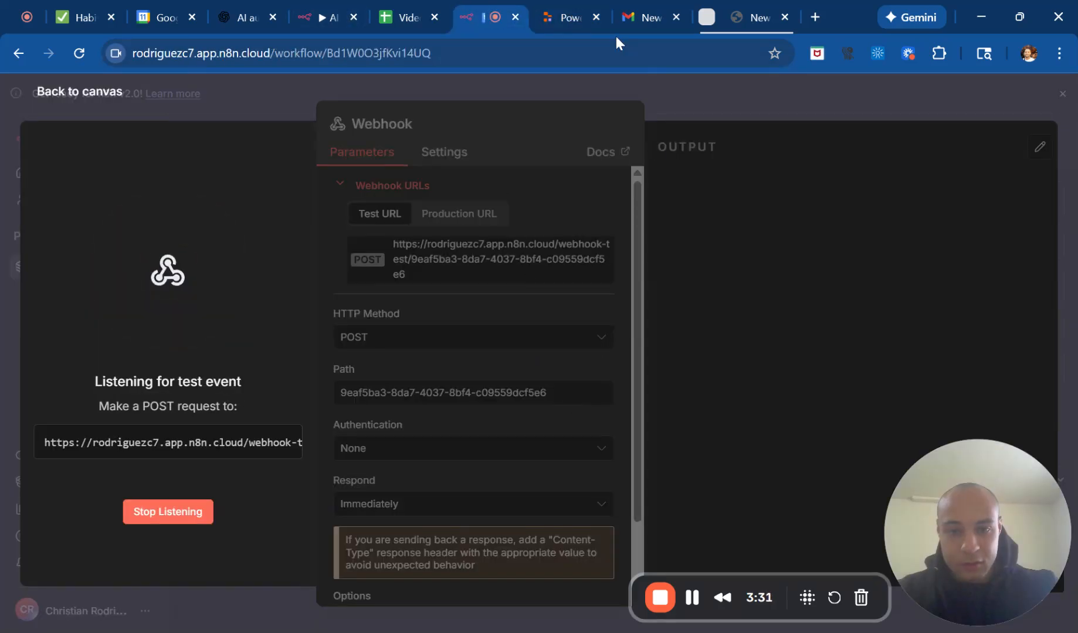
click(575, 10)
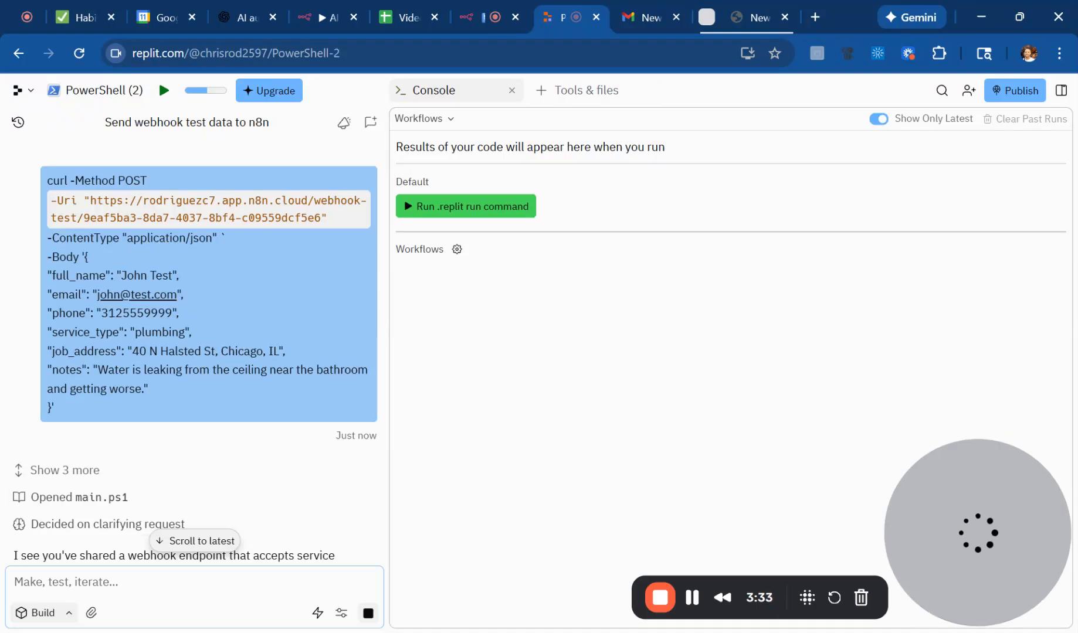
scroll(301, 394, down, 3)
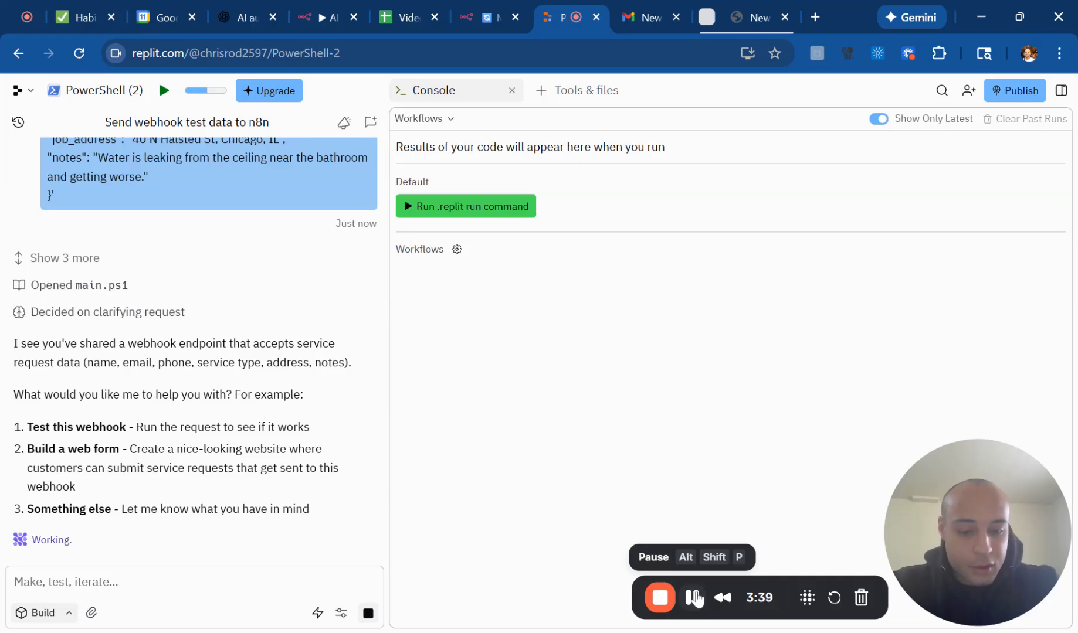
key(ctrl+shift+Tab)
key(ctrl+Tab)
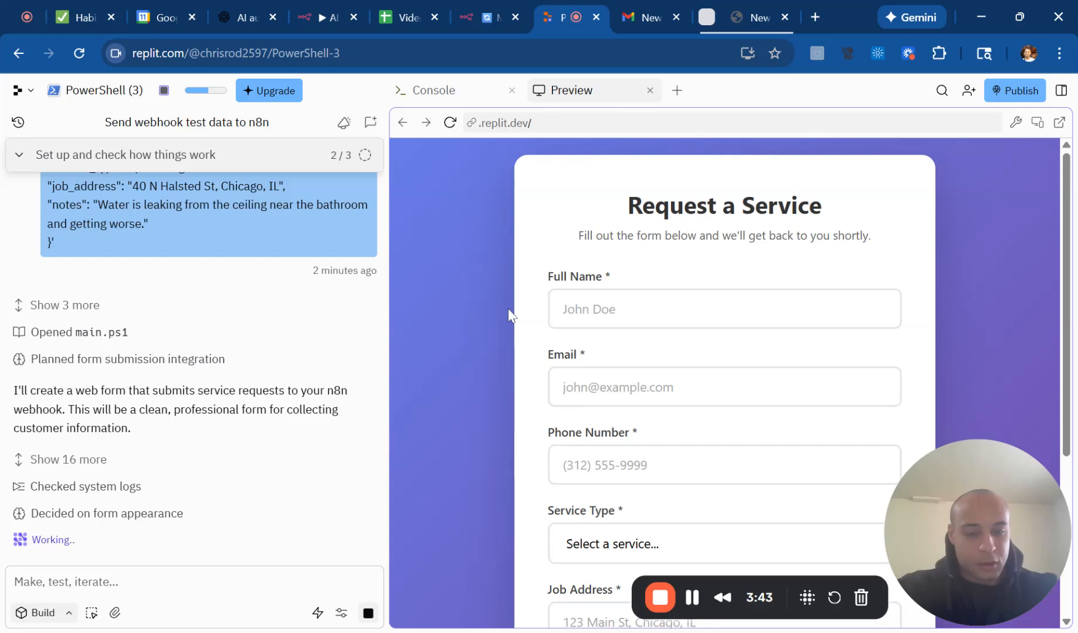
click(488, 15)
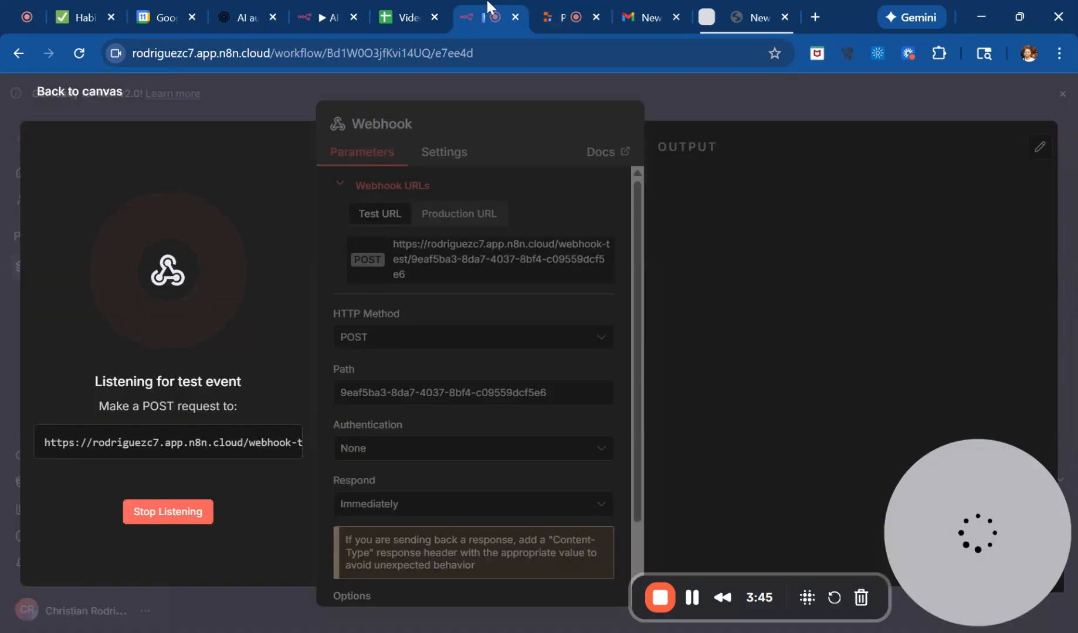
click(547, 16)
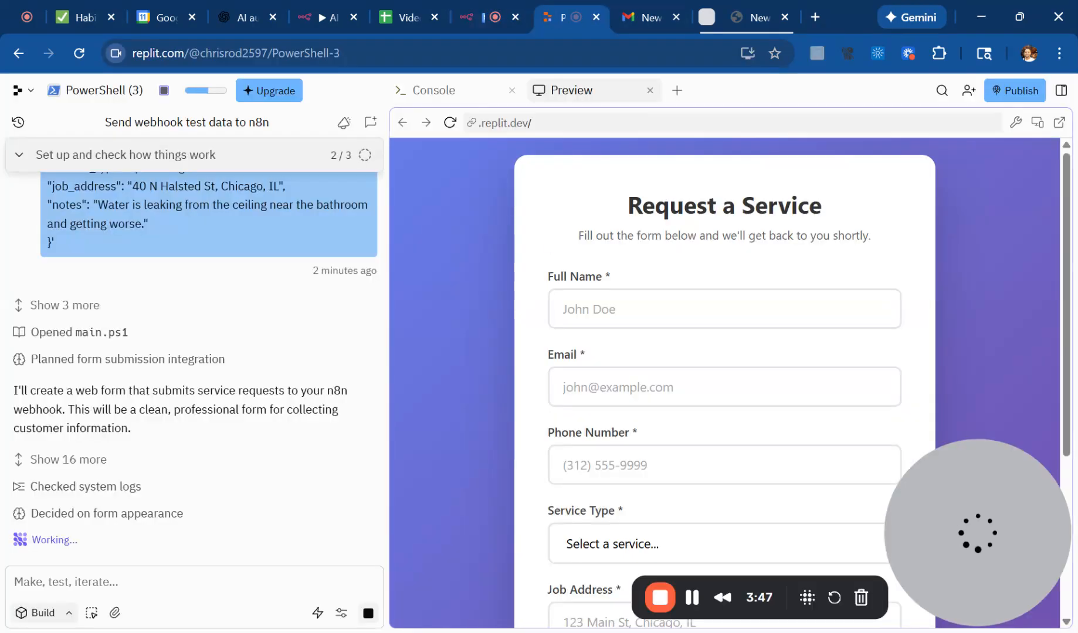
Examine the "Request a Service" form preview and the Agent's progress on the submitted webhook command.
scroll(535, 326, down, 1)
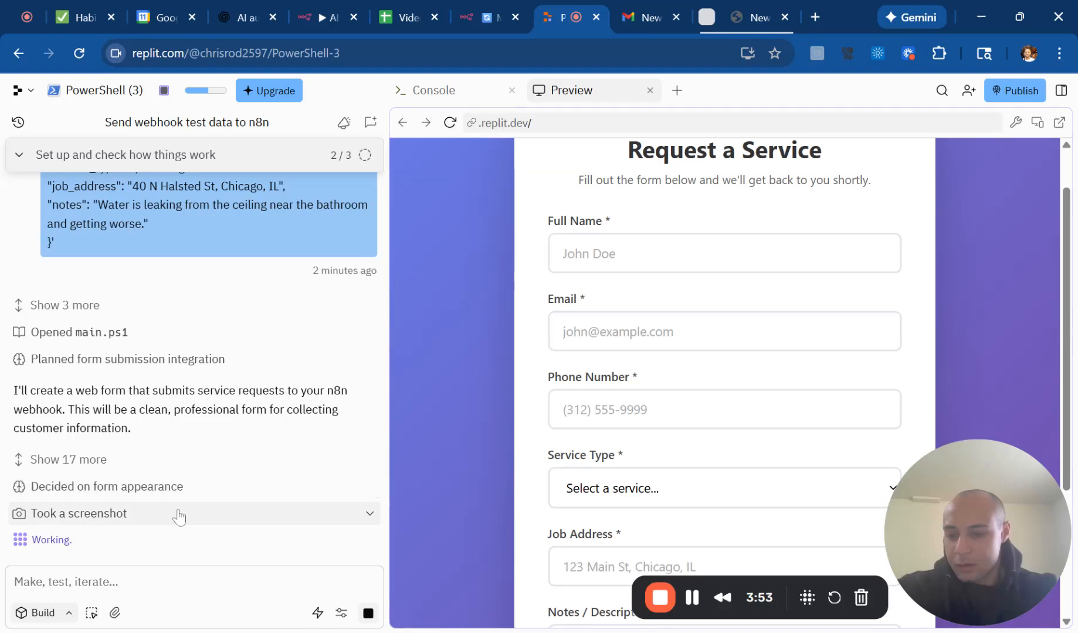
scroll(316, 428, up, 4)
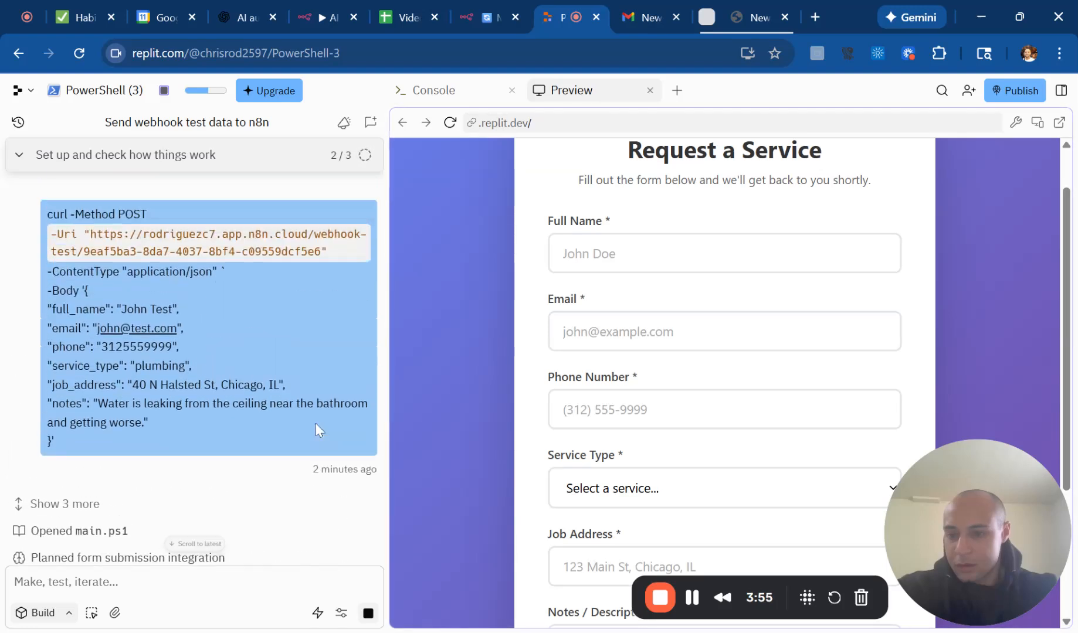
scroll(132, 469, down, 3)
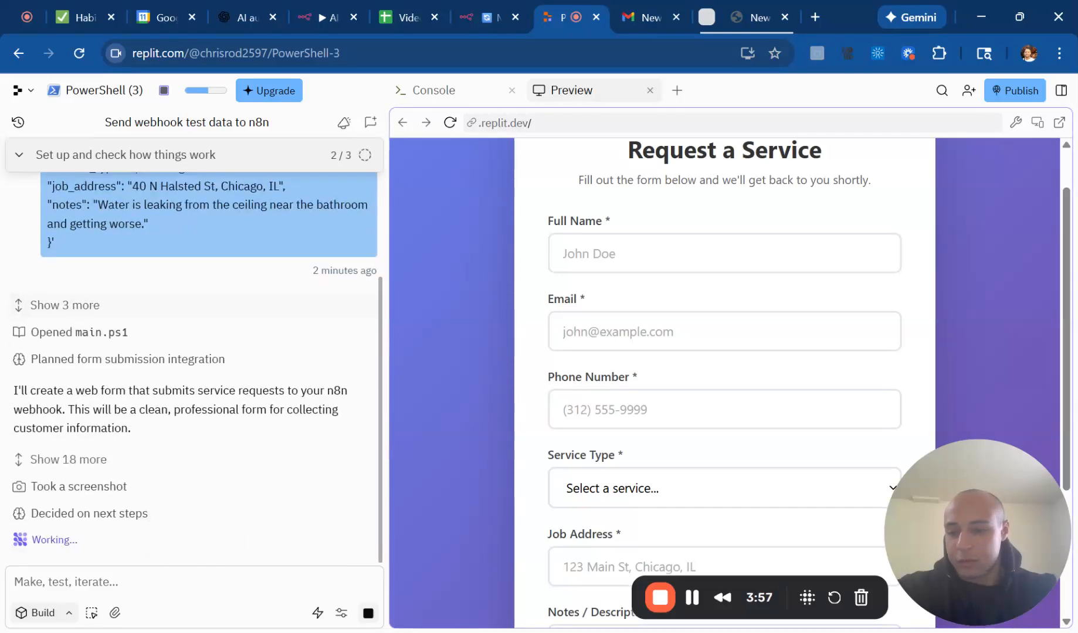
scroll(628, 404, down, 3)
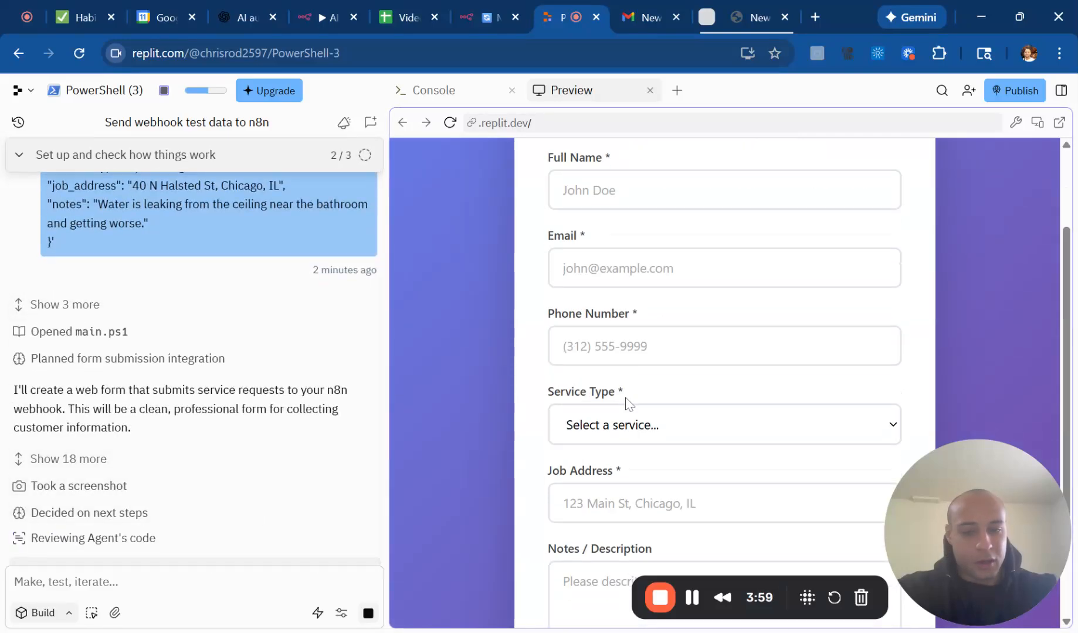
scroll(656, 271, up, 1)
scroll(657, 271, down, 1)
scroll(657, 272, up, 4)
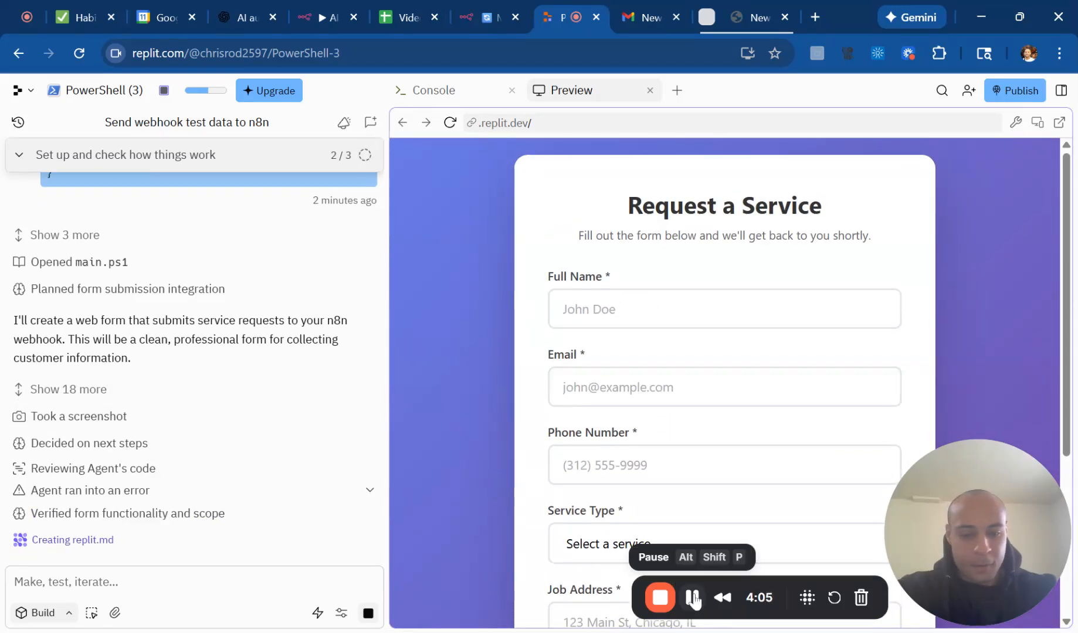
click(692, 597)
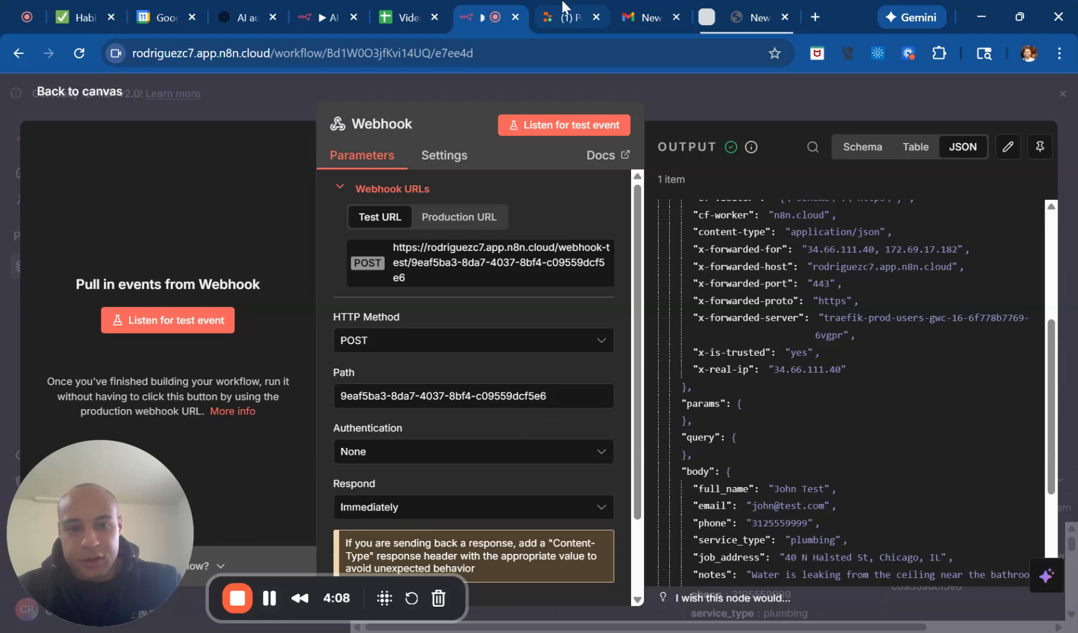
Check the Agent's webhook response in Replit, and switch to n8n to inspect the Webhook node's JSON headers and body.
click(566, 17)
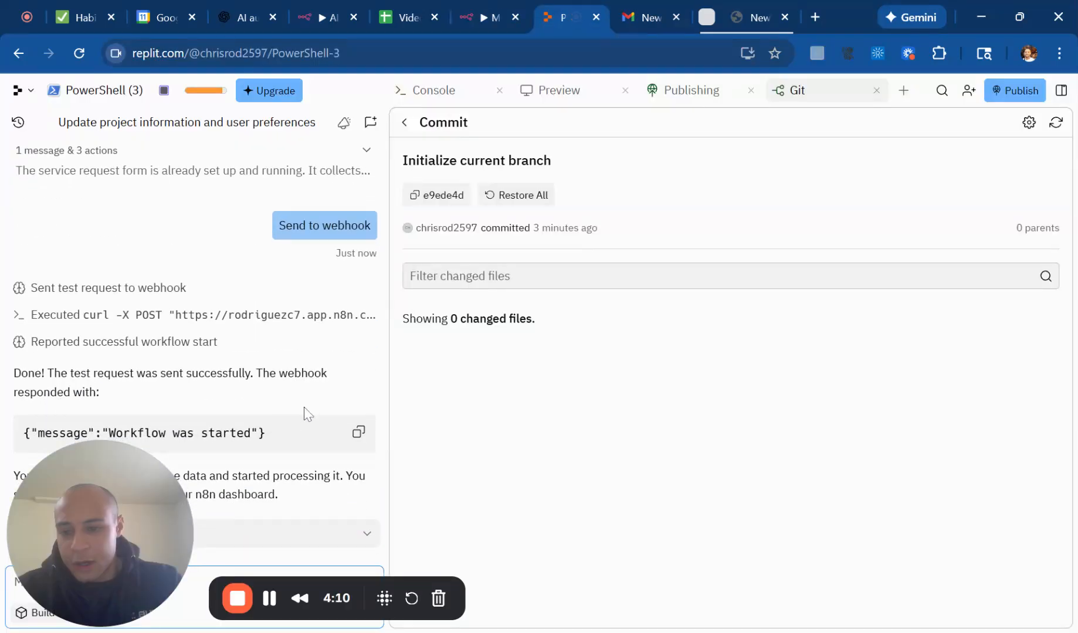
click(492, 17)
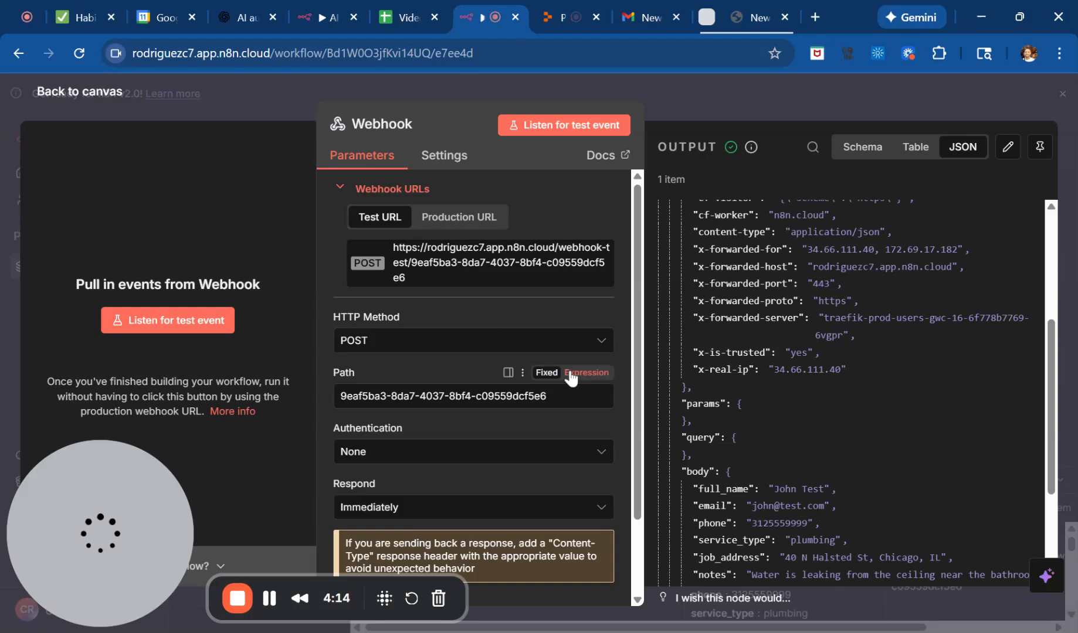
scroll(769, 359, up, 4)
scroll(769, 360, down, 3)
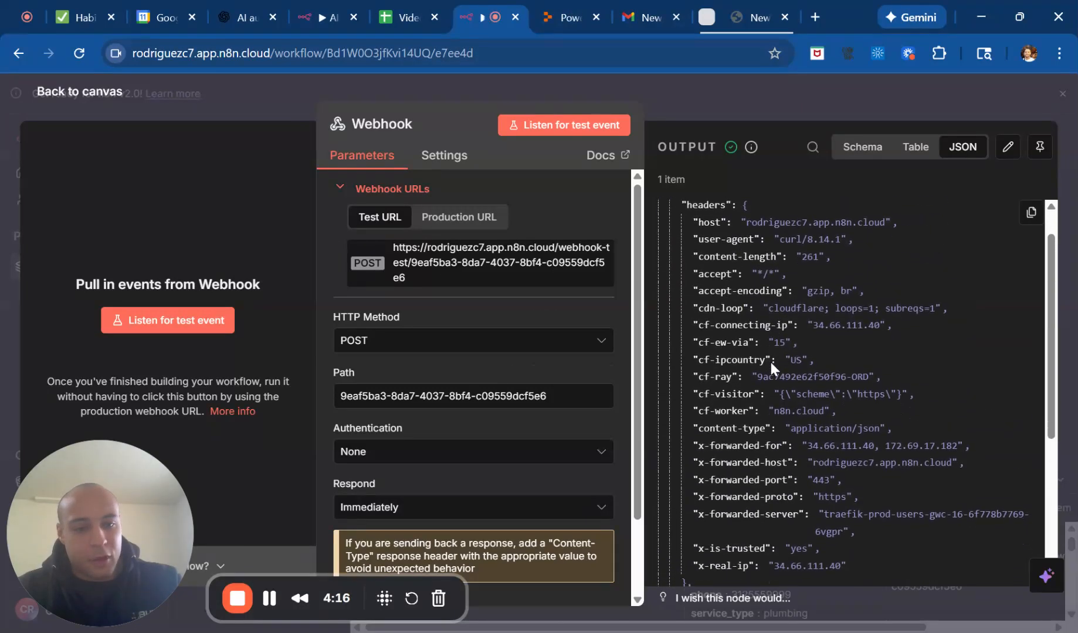
scroll(770, 359, down, 4)
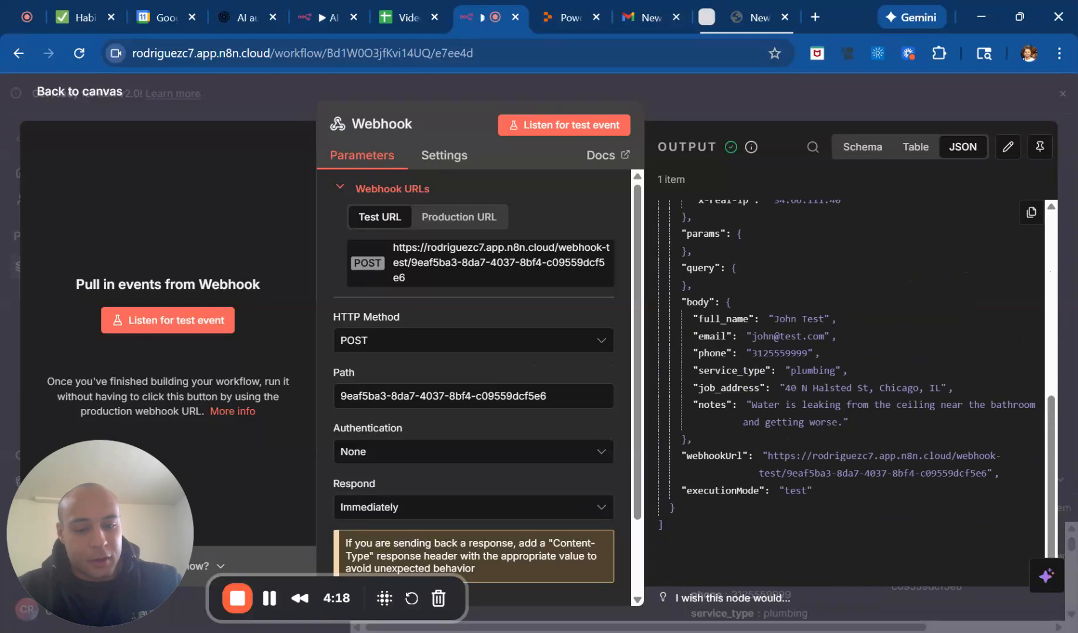
scroll(780, 322, up, 1)
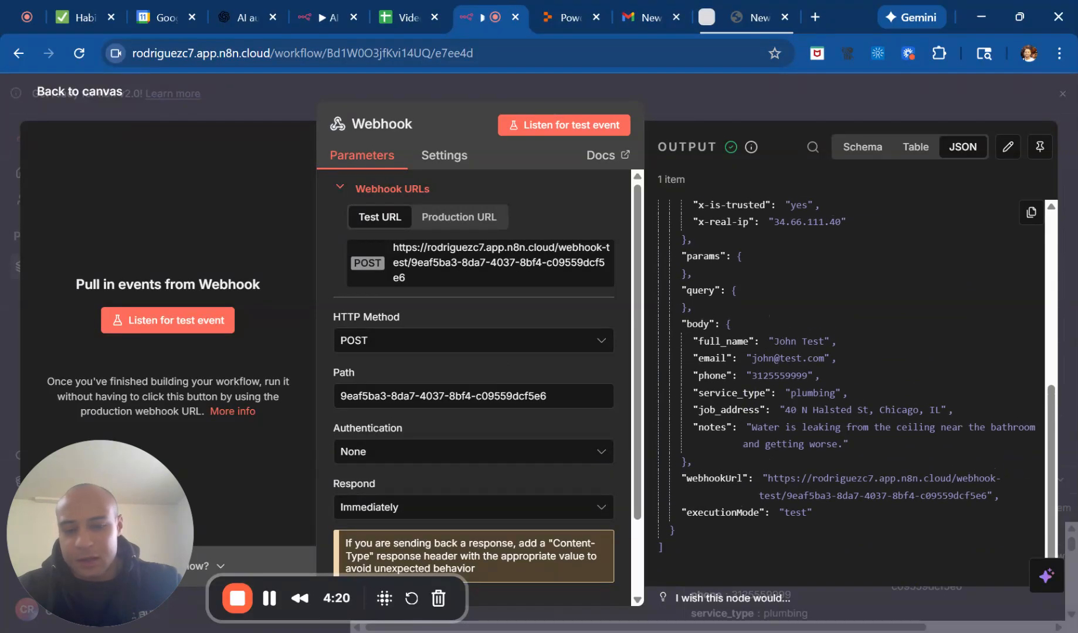
Return to the canvas and add an OpenAI "Message a model" node after the Webhook node.
click(807, 94)
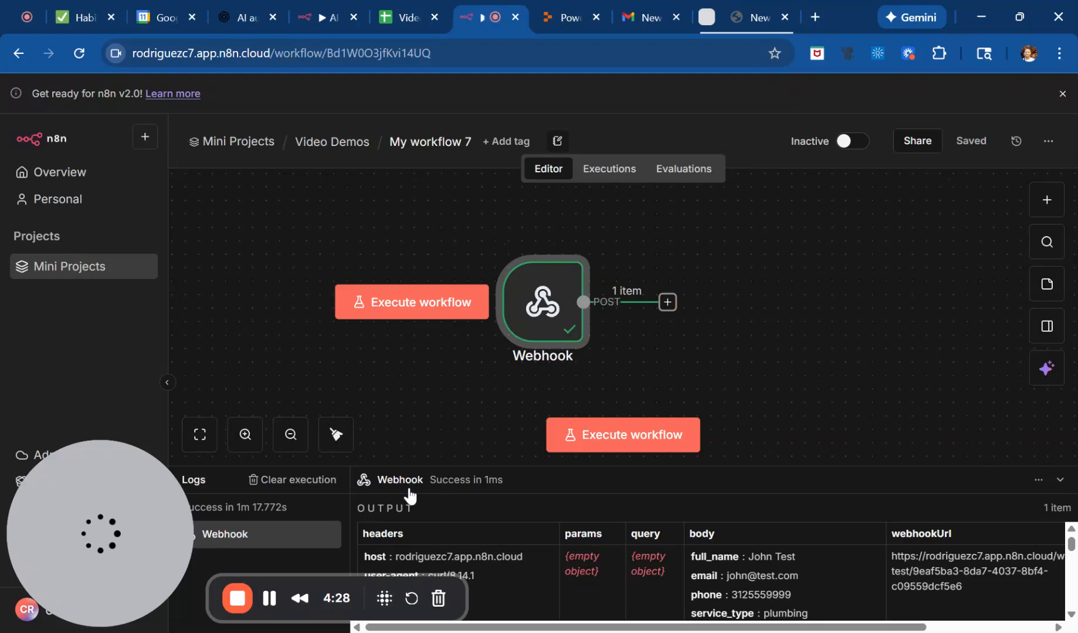
click(668, 302)
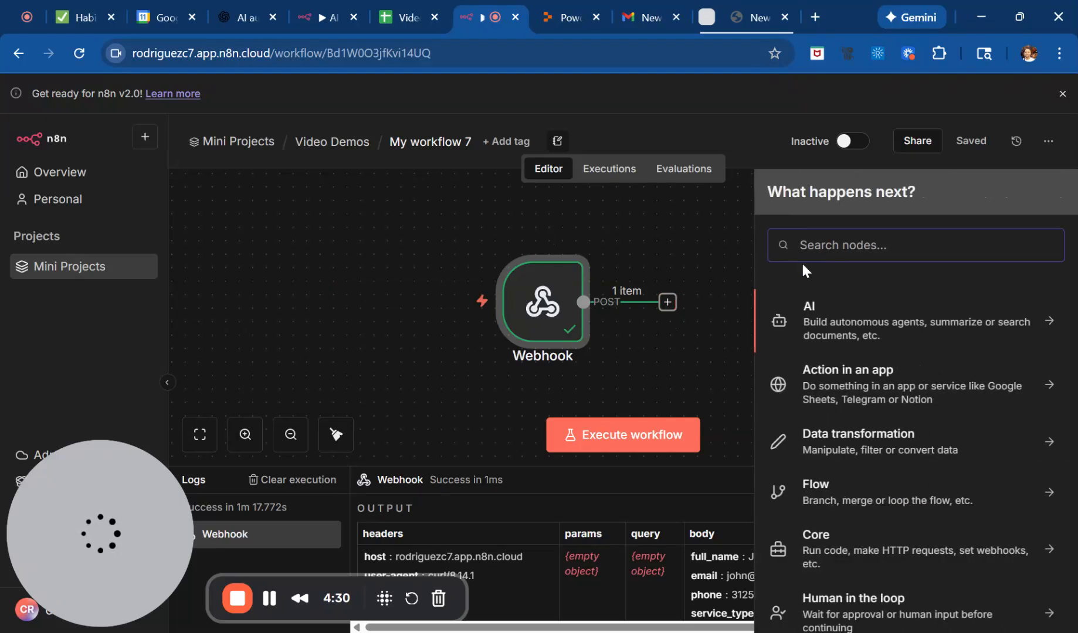
text(open)
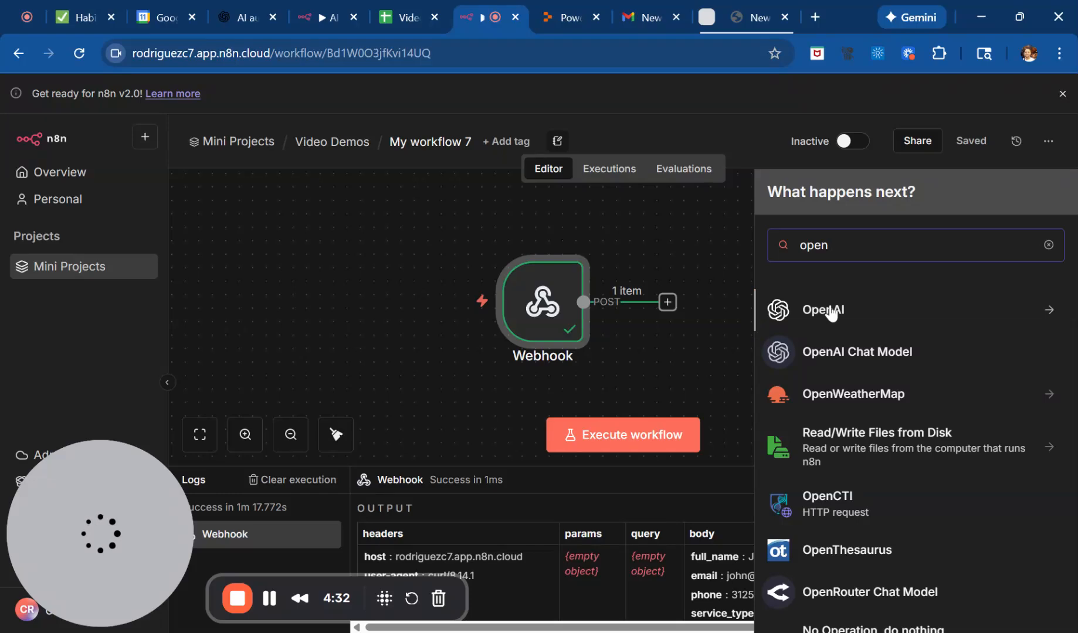
click(830, 310)
click(833, 374)
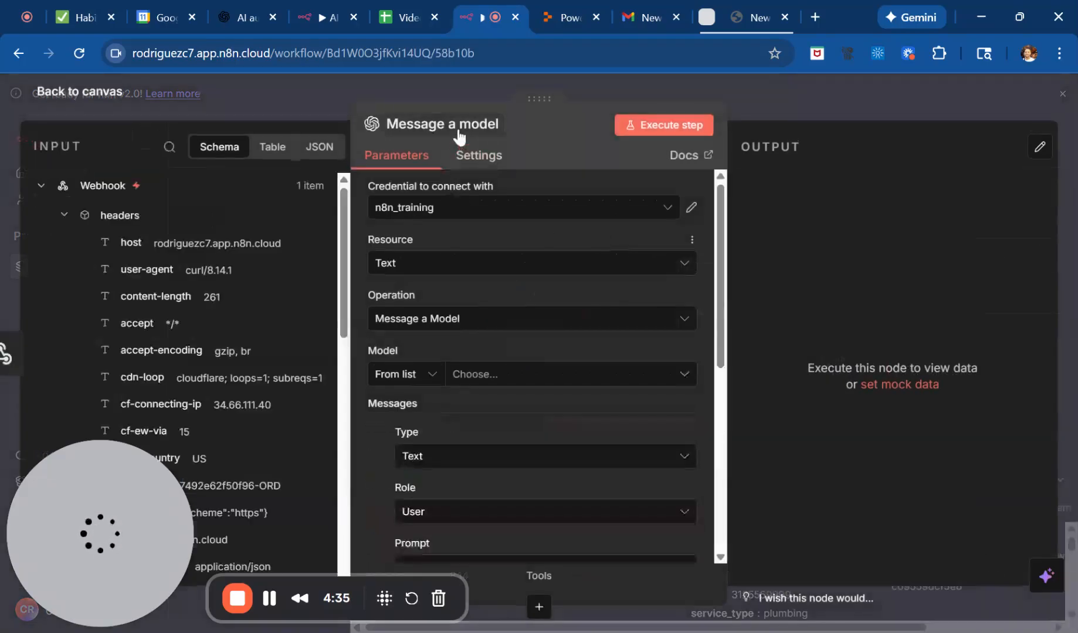
Rename the OpenAI node as "AI Classifier".
click(458, 126)
text(AI Classifier)
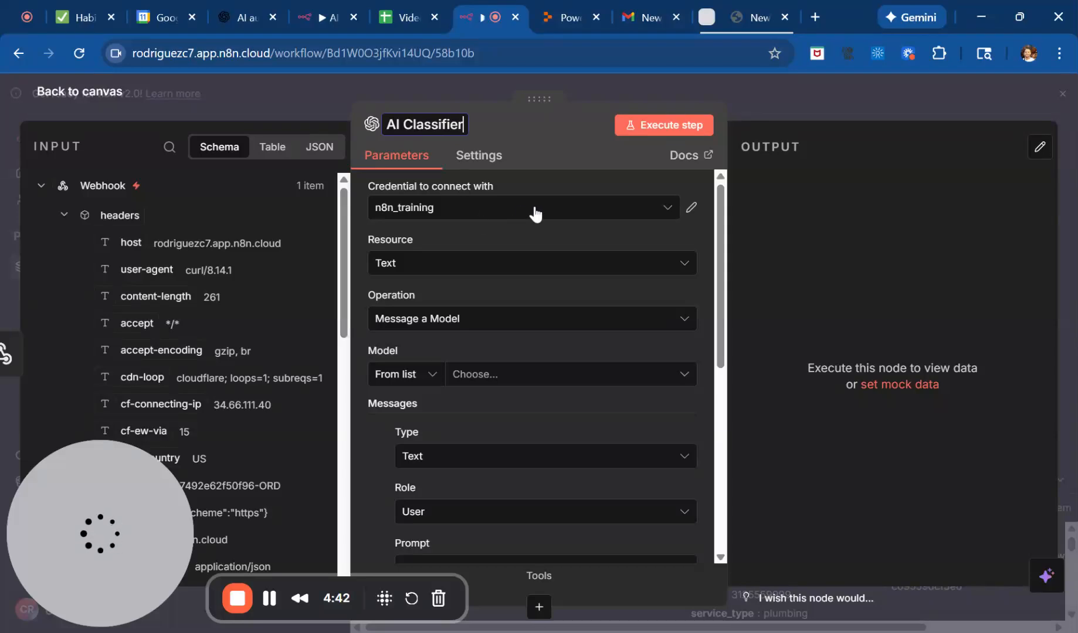
key(Return)
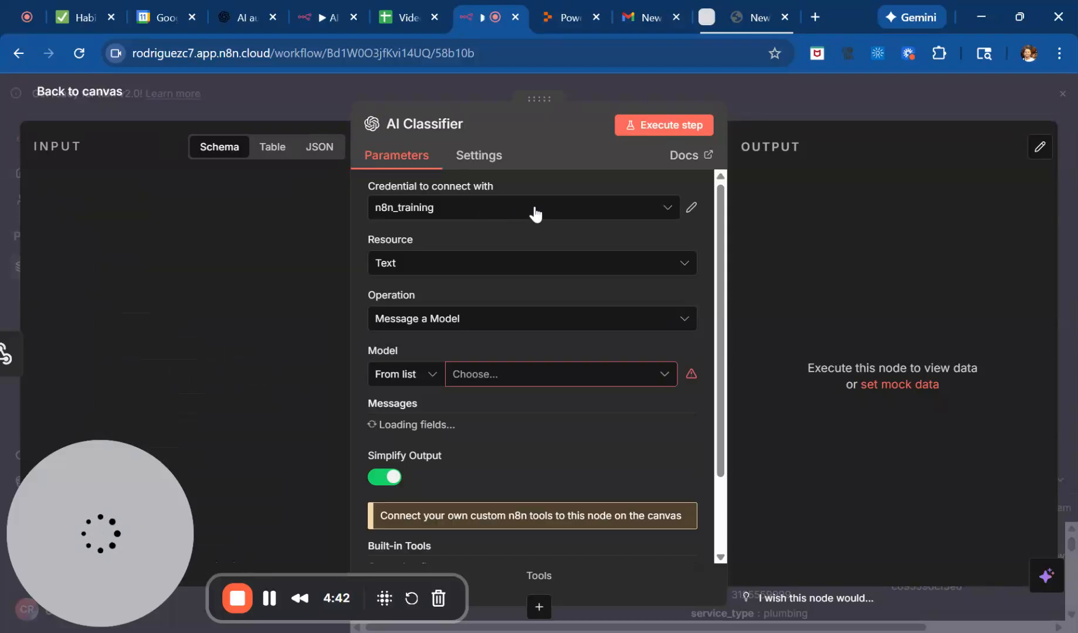
Review the fields for creating a new OpenAI credential and close the form without saving, keeping n8n_training.
click(579, 218)
click(579, 221)
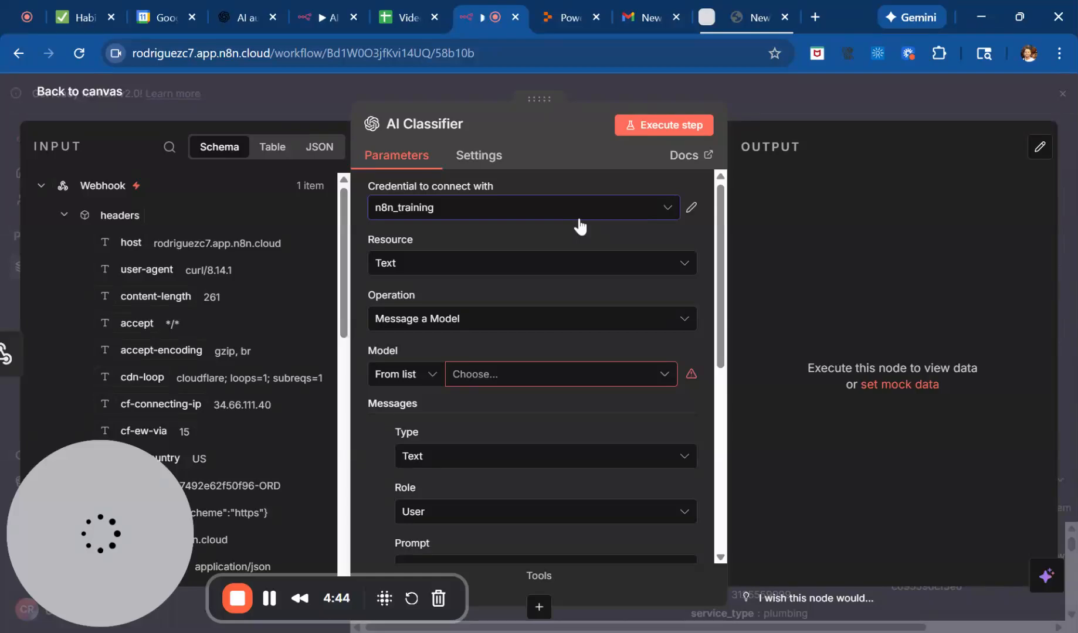
click(441, 212)
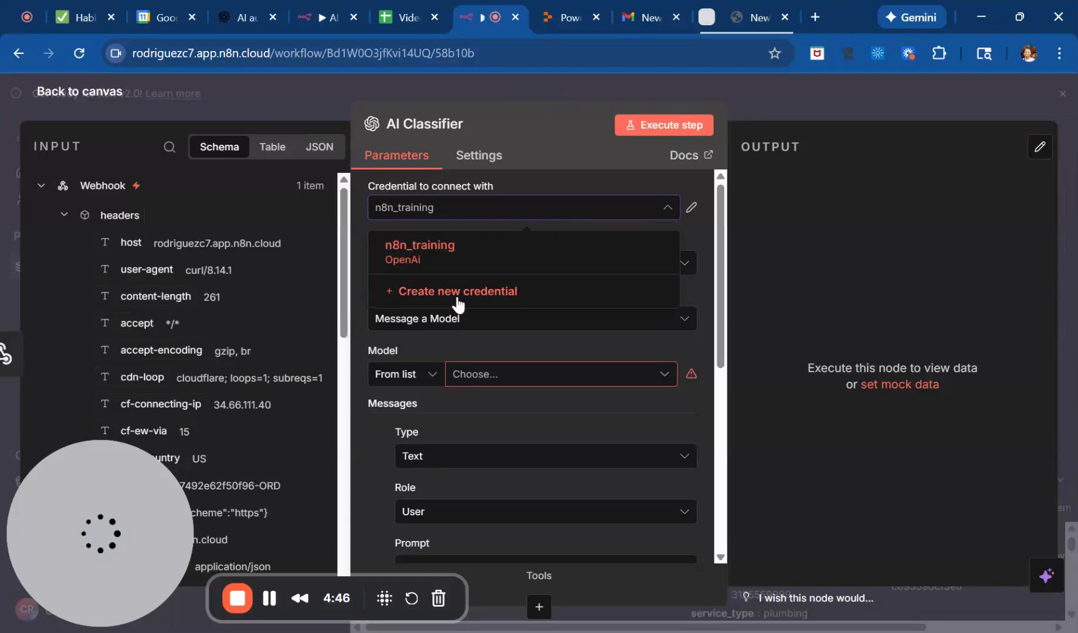
click(498, 301)
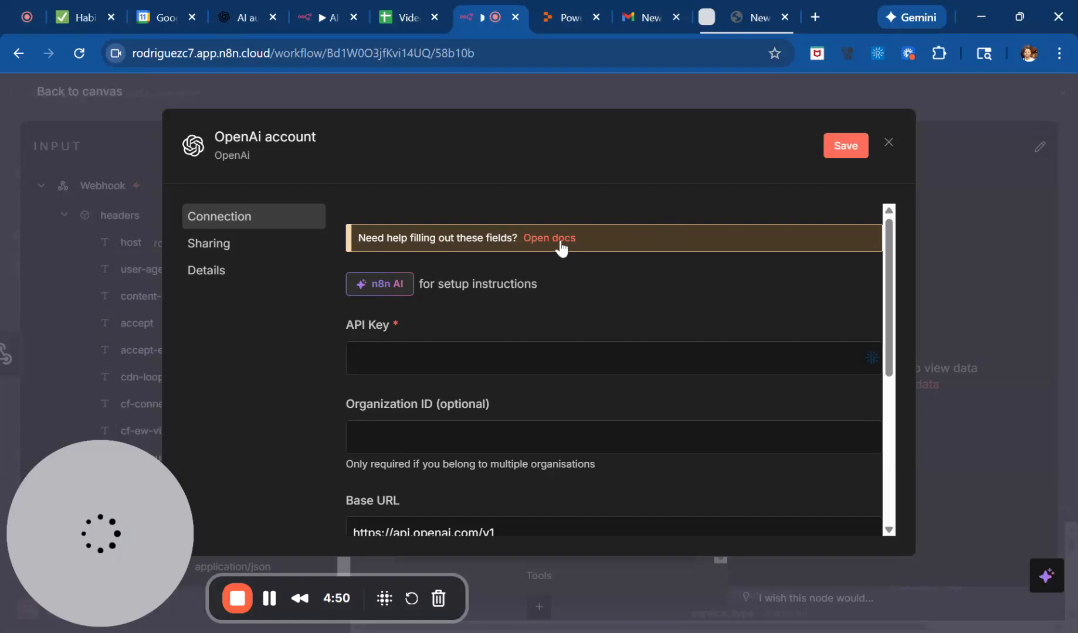
scroll(526, 393, down, 1)
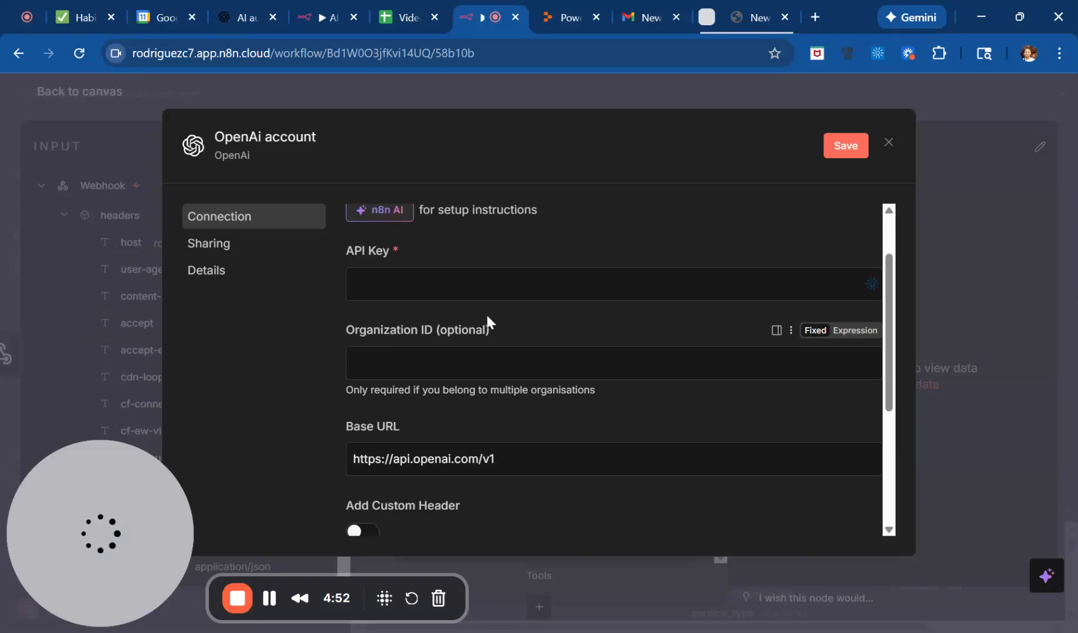
scroll(753, 205, up, 1)
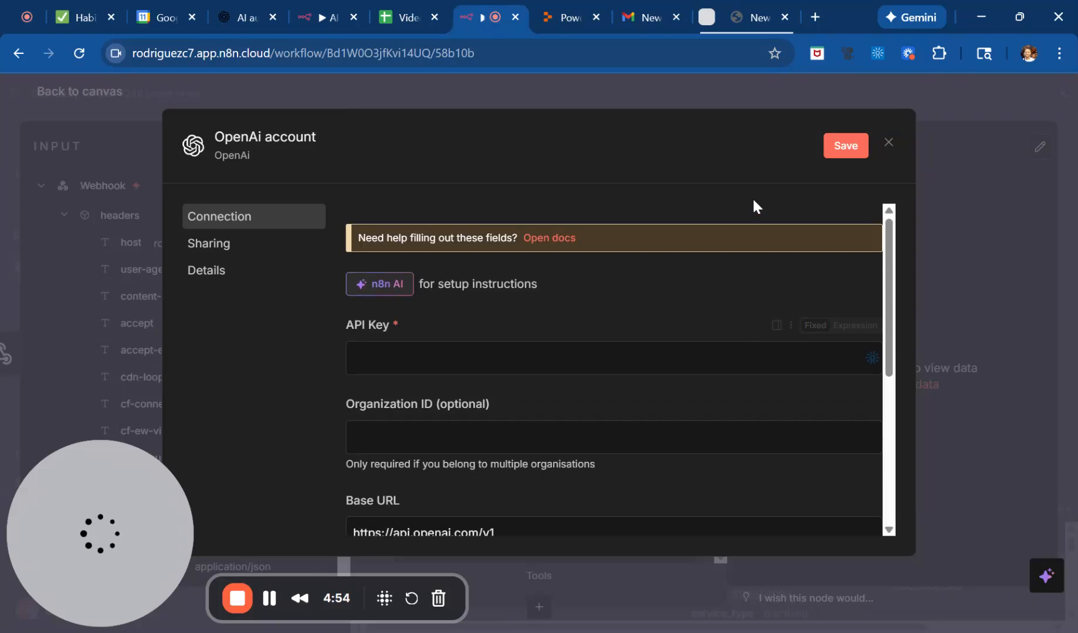
click(887, 143)
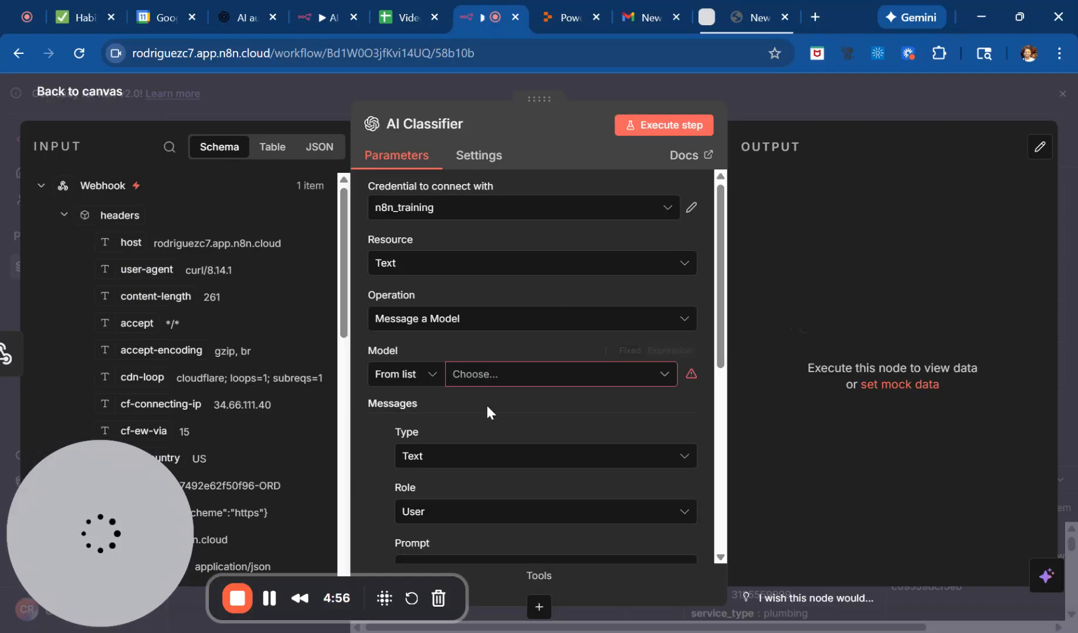
Set the AI Classifier node's model to GPT-5 from the list.
scroll(486, 402, down, 1)
click(536, 294)
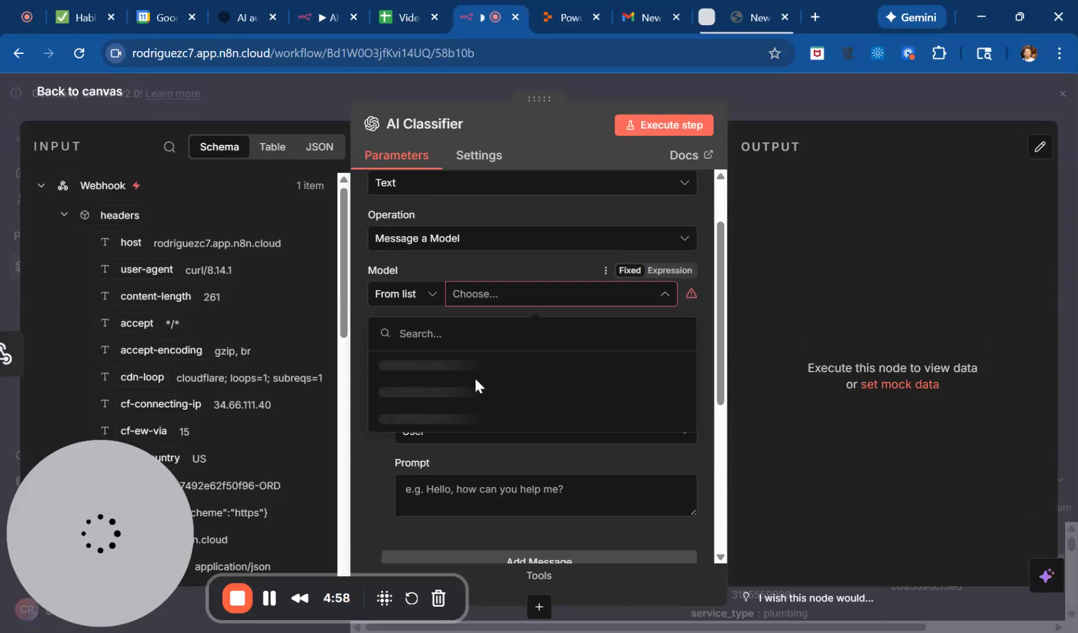
scroll(476, 402, down, 5)
scroll(474, 463, down, 10)
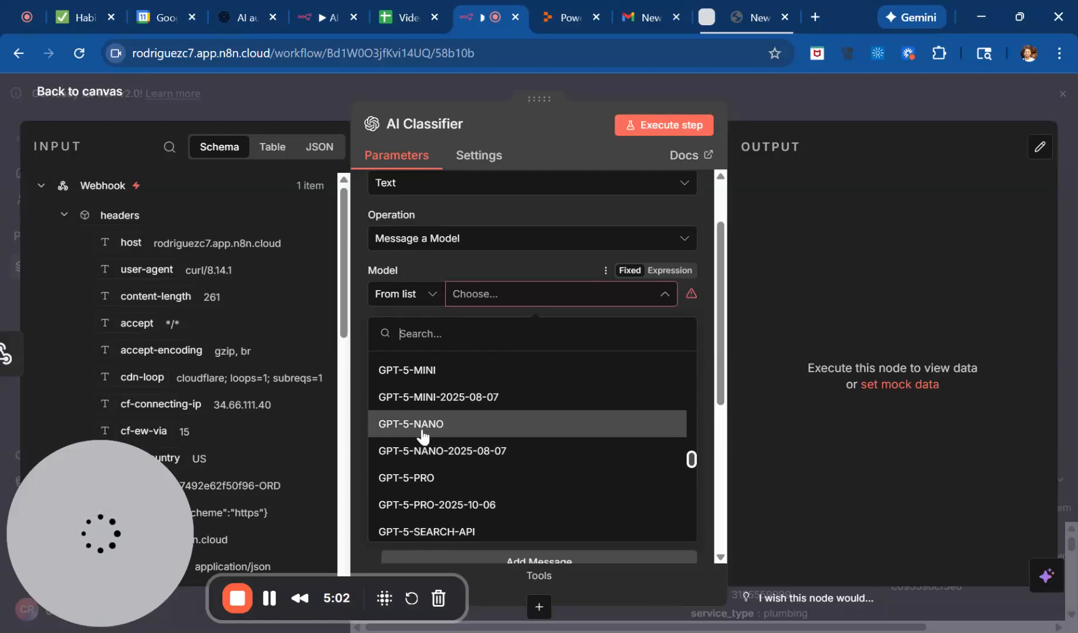
scroll(455, 390, up, 4)
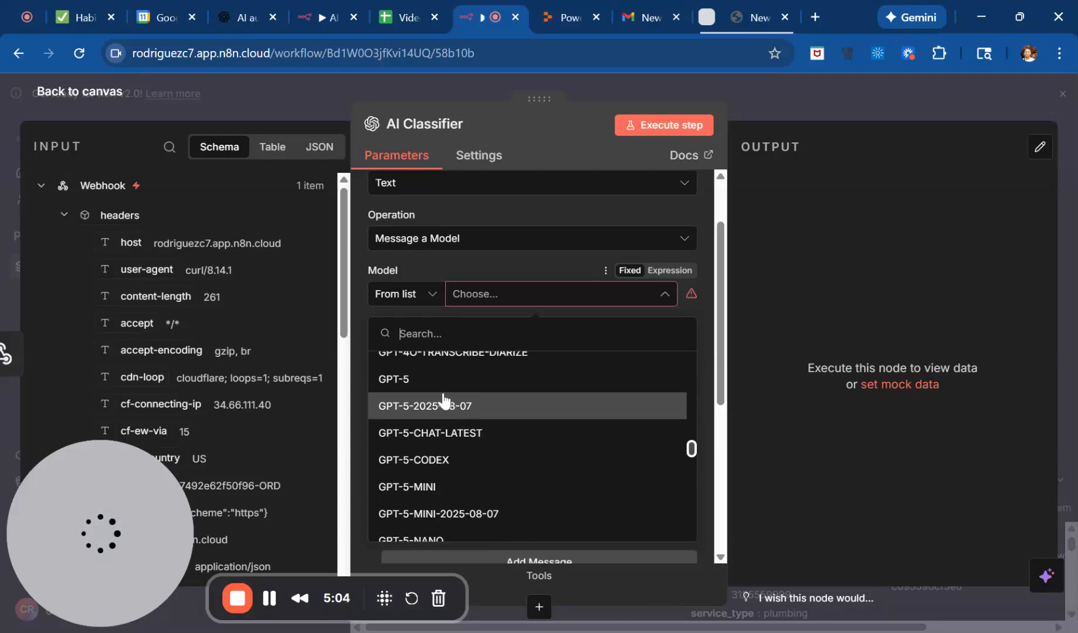
click(444, 381)
Enlarge the user message's prompt box and paste the home-service job classification prompt ending with {{ $json.body.notes }}.
scroll(472, 359, down, 1)
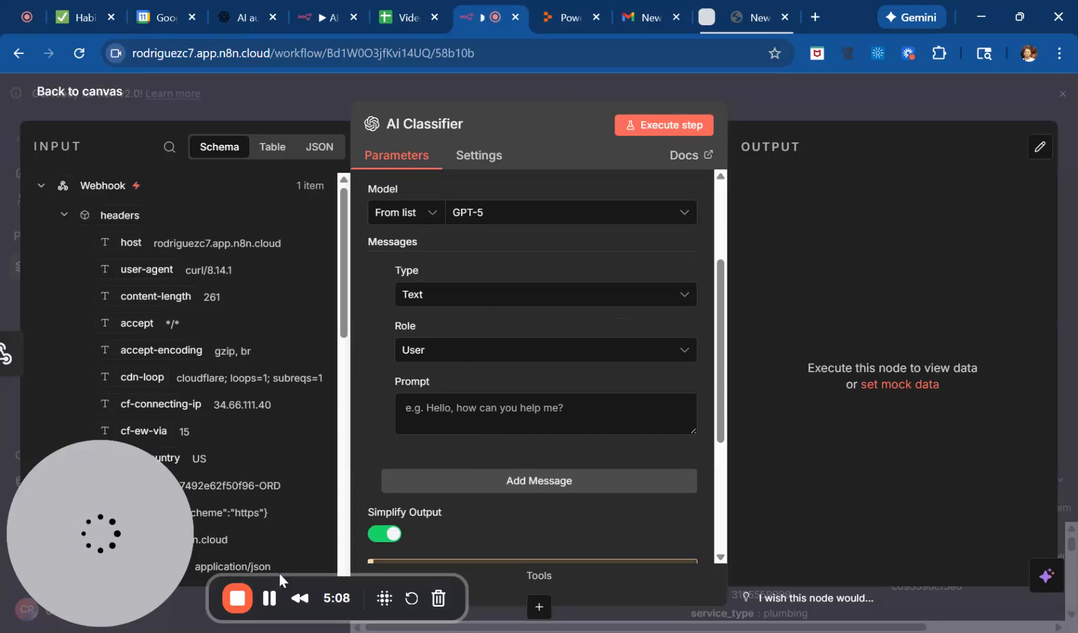
drag(696, 431, 677, 466)
click(546, 431)
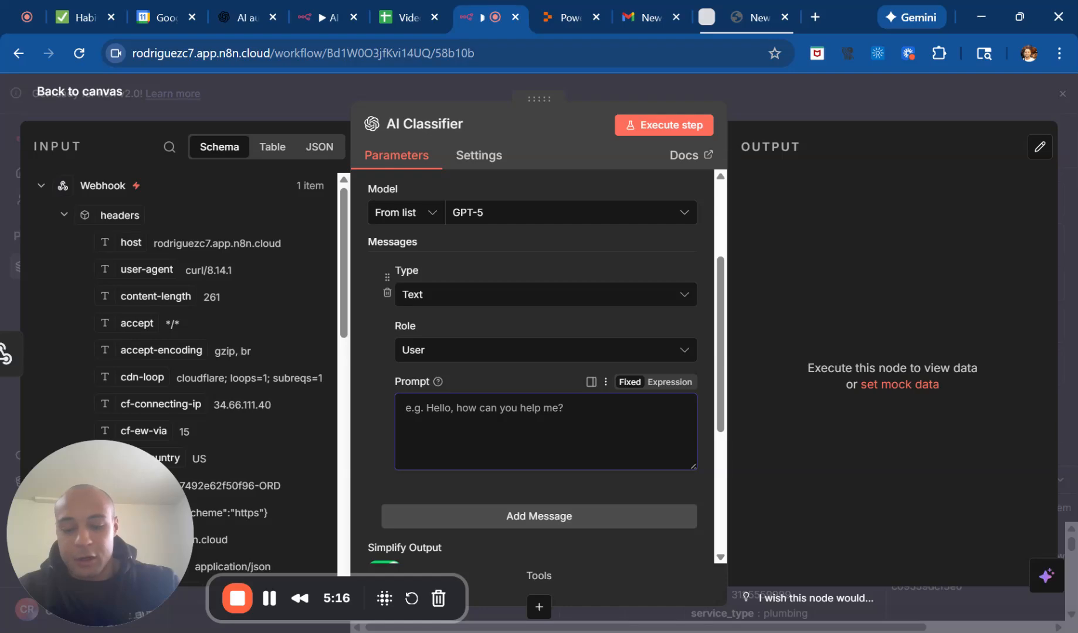
key(ctrl+v)
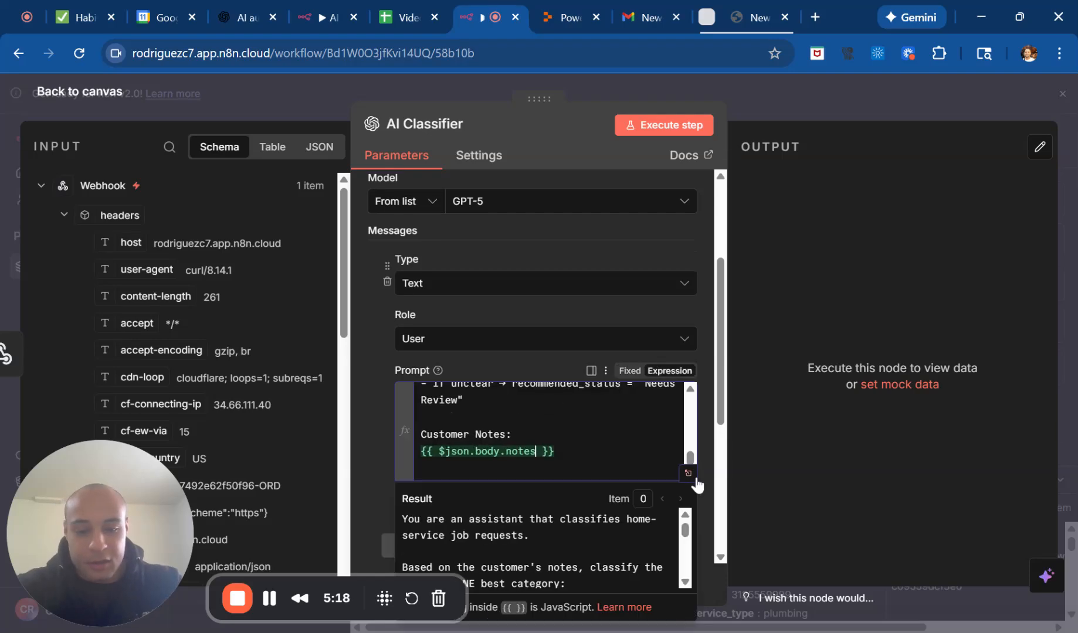
Open the prompt in the expanded expression editor and read through its categories, JSON format, rules and customer notes expression.
click(688, 474)
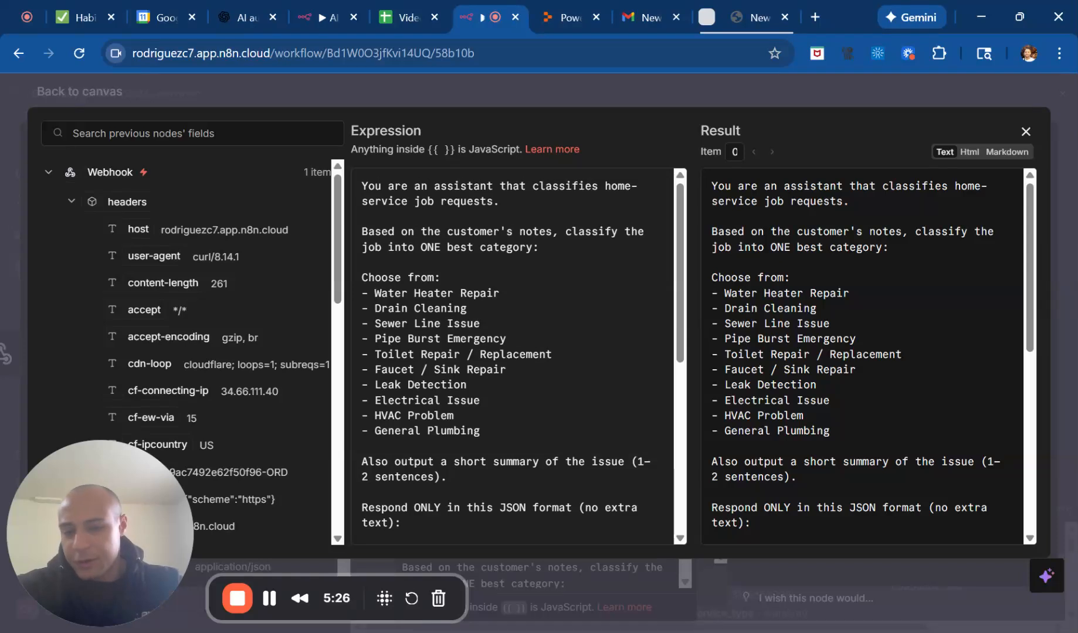
scroll(516, 356, down, 1)
scroll(516, 356, down, 2)
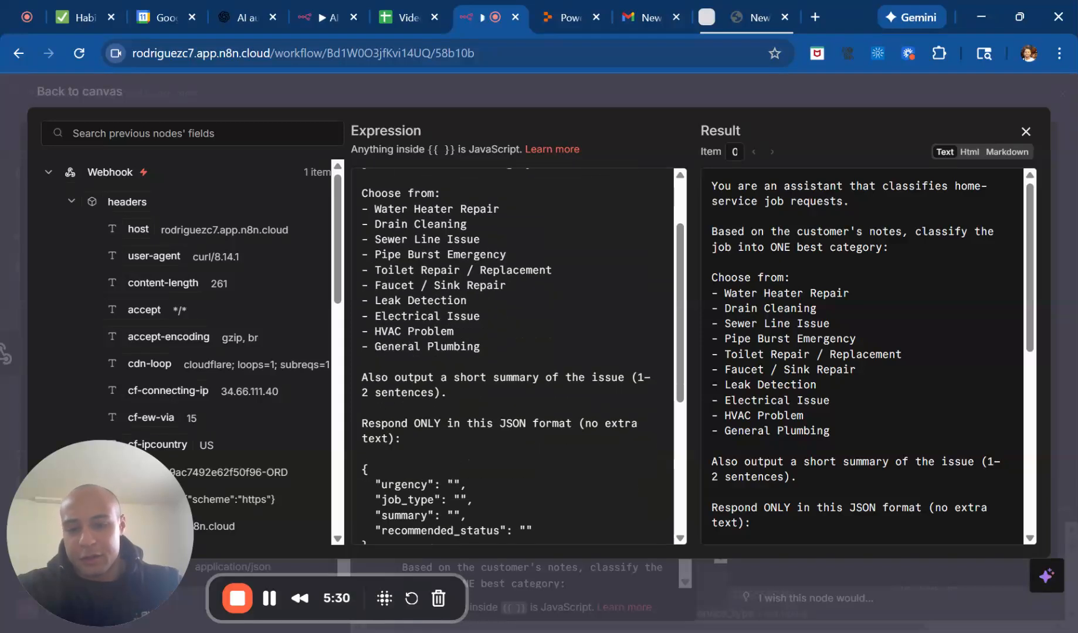
scroll(516, 356, down, 1)
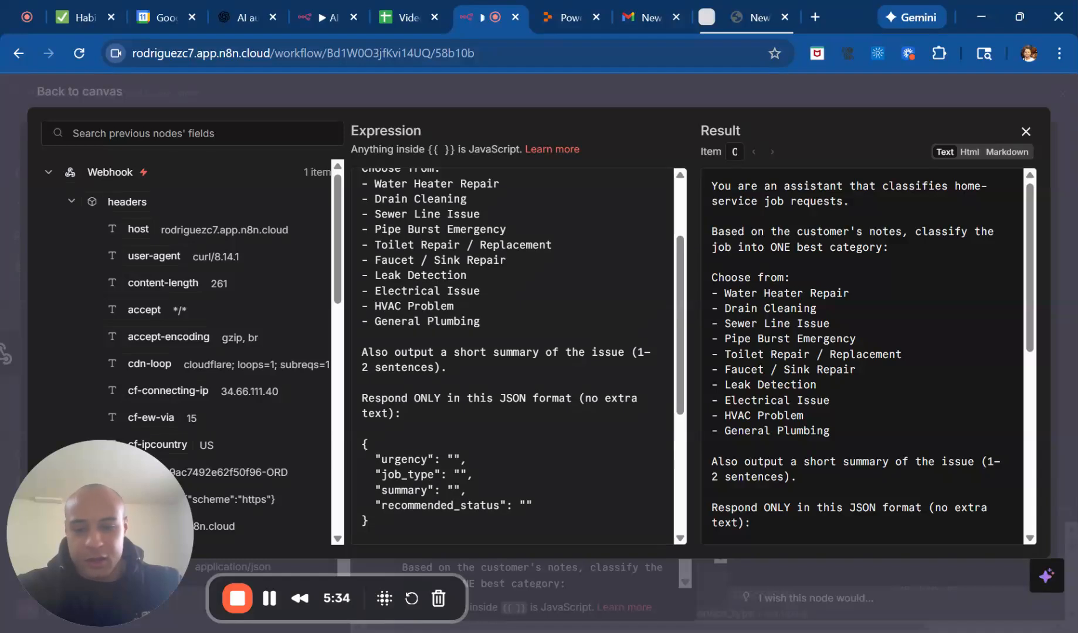
scroll(516, 356, down, 4)
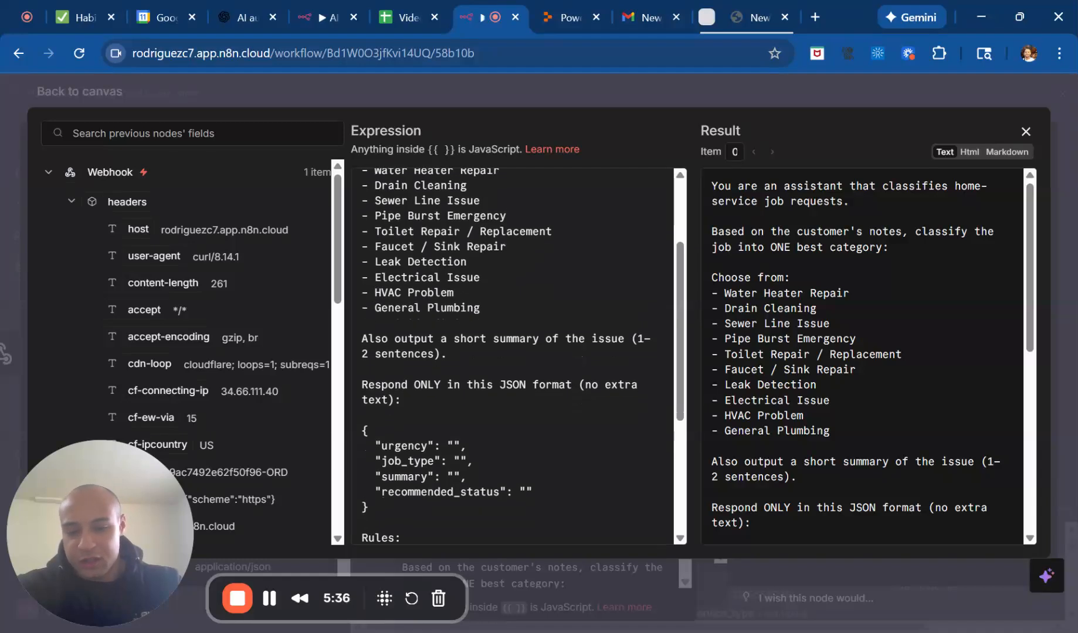
scroll(516, 355, down, 3)
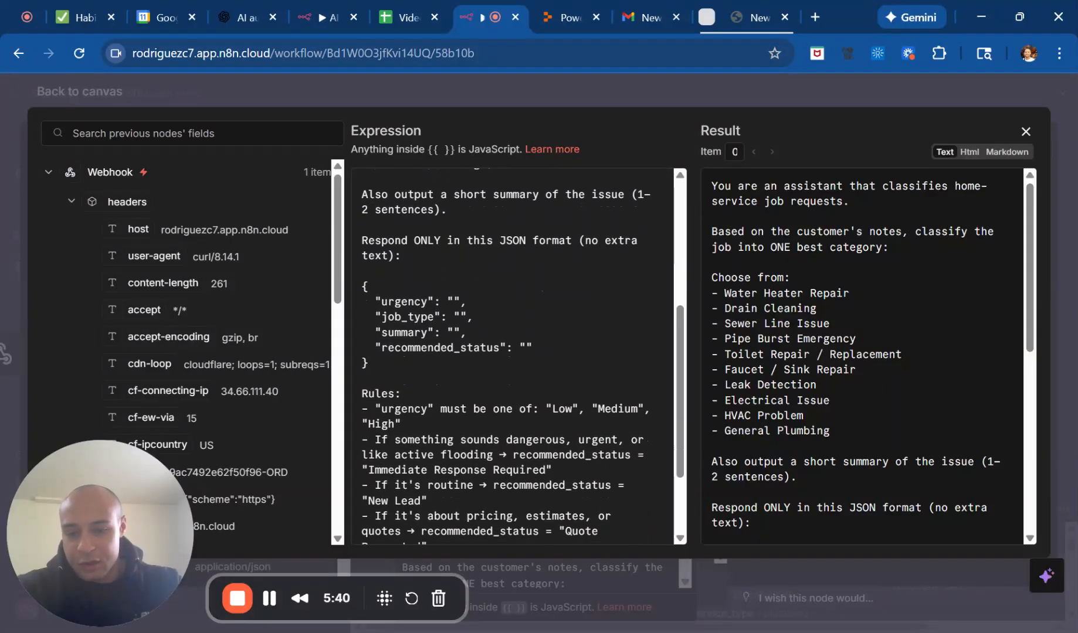
scroll(516, 356, down, 5)
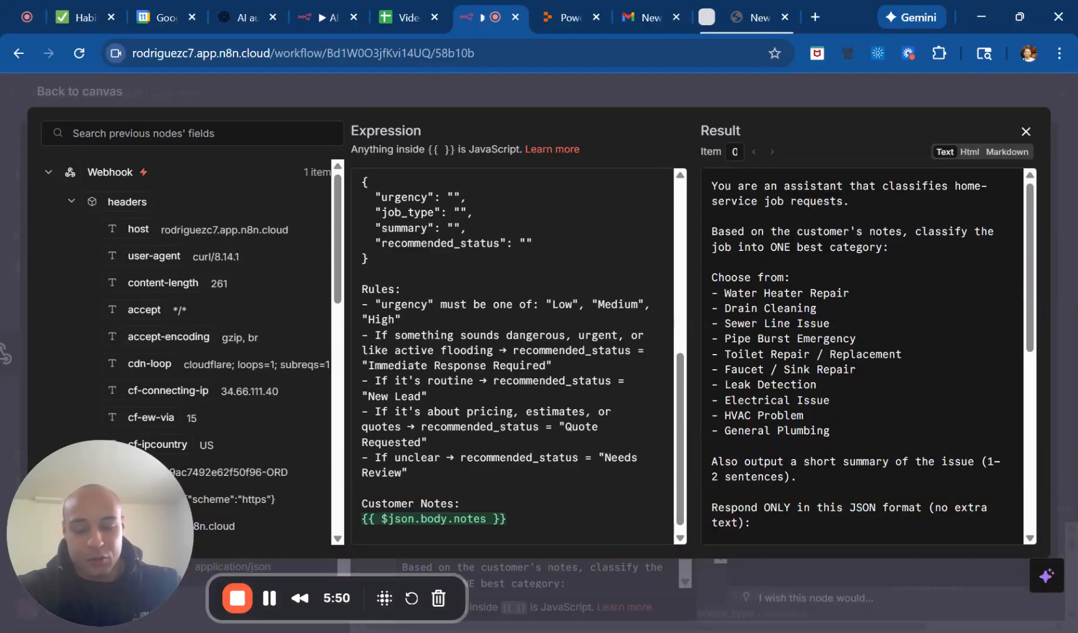
Check the rendered prompt in the expression editor's result preview and close the editor.
scroll(516, 356, down, 1)
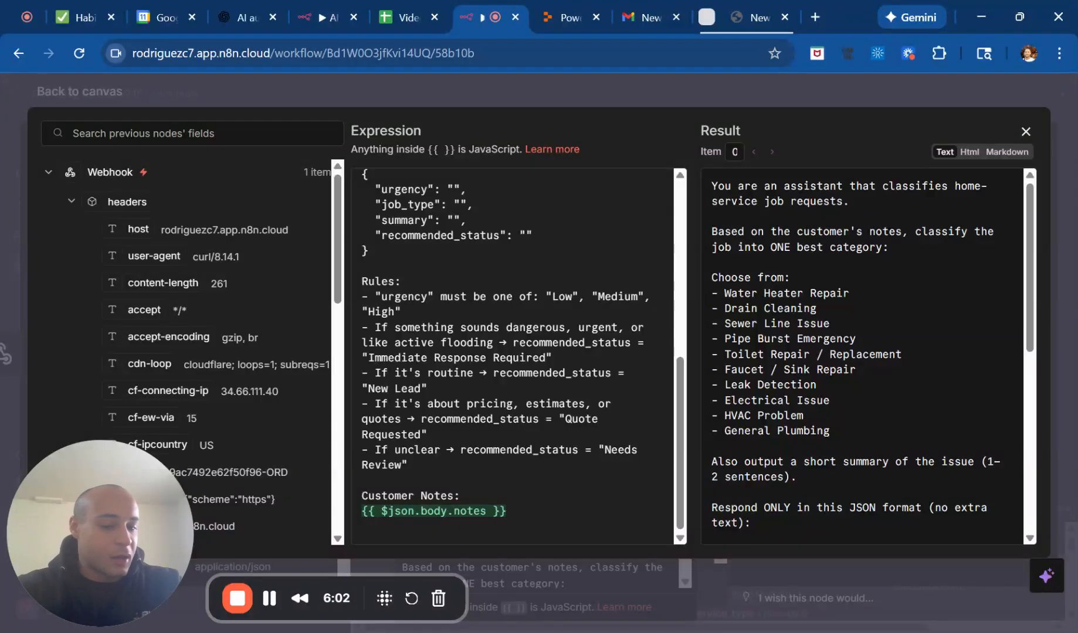
scroll(865, 356, down, 6)
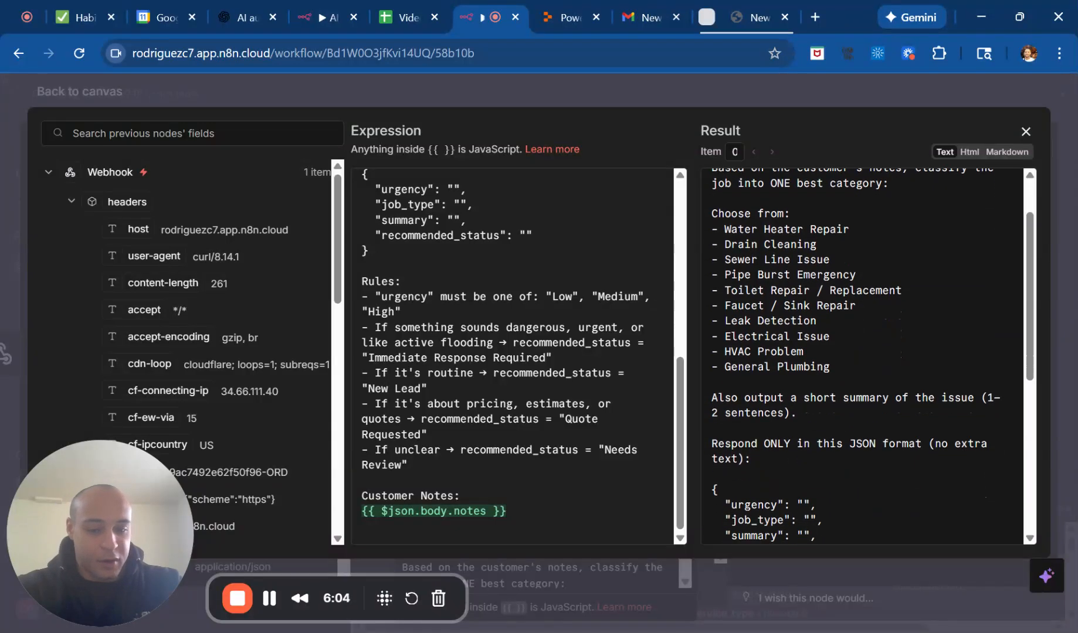
scroll(865, 356, up, 6)
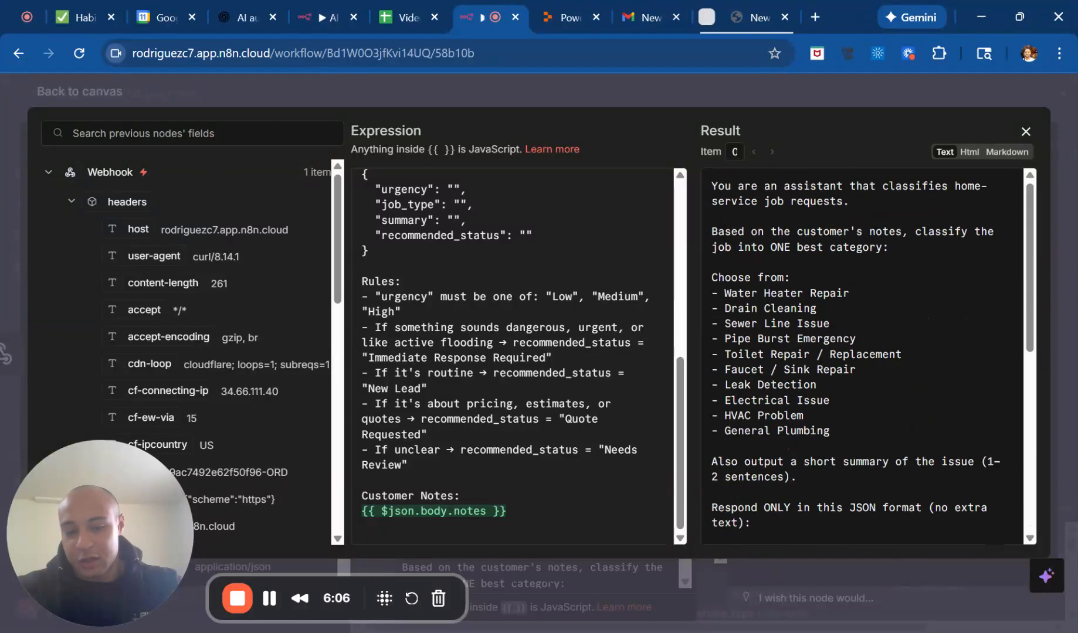
click(684, 97)
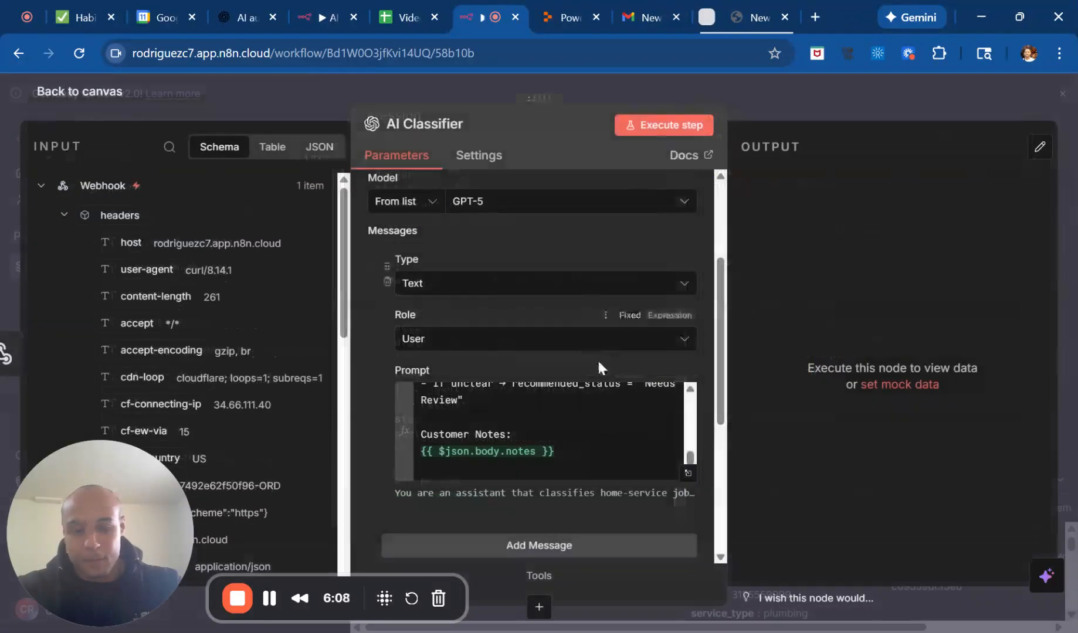
Look over the AI Classifier node's remaining parameters, execute the node on the webhook item and return to the canvas.
scroll(703, 331, up, 3)
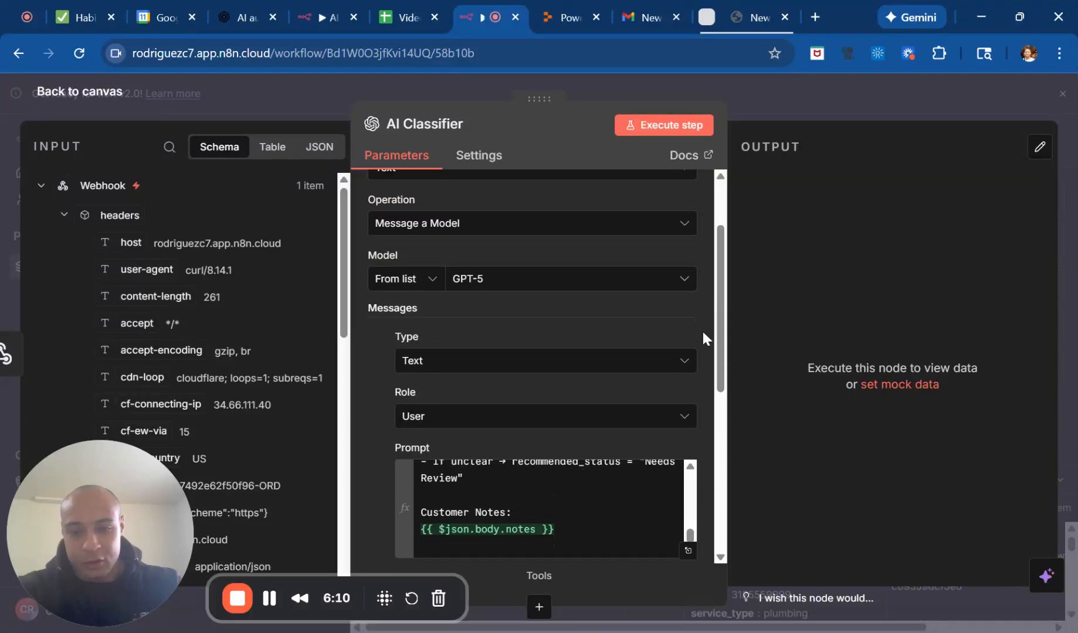
scroll(702, 331, down, 5)
scroll(702, 330, down, 2)
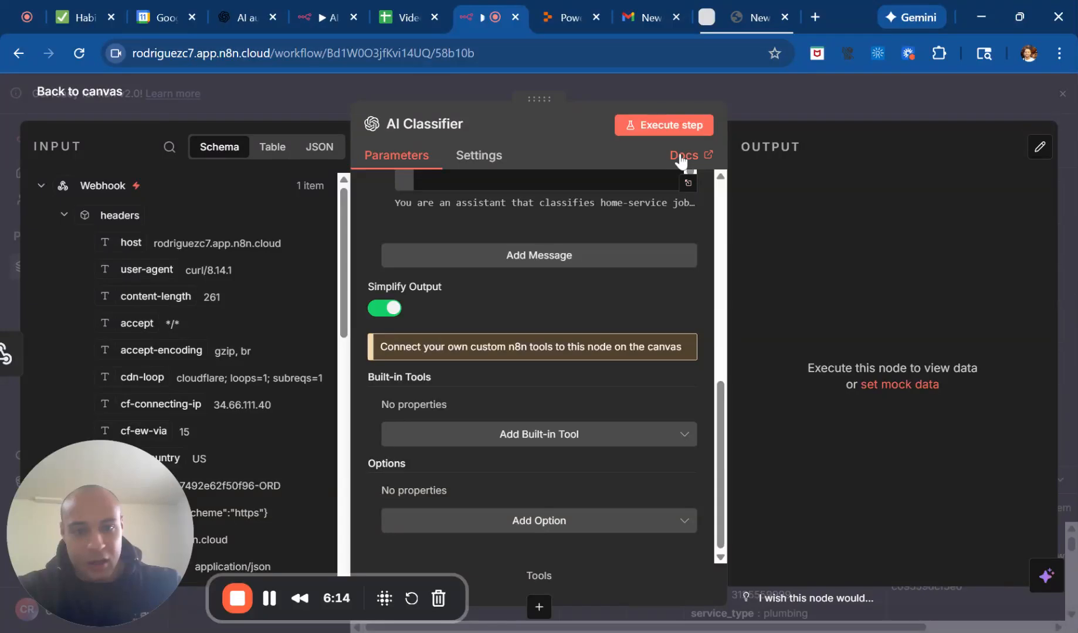
click(680, 132)
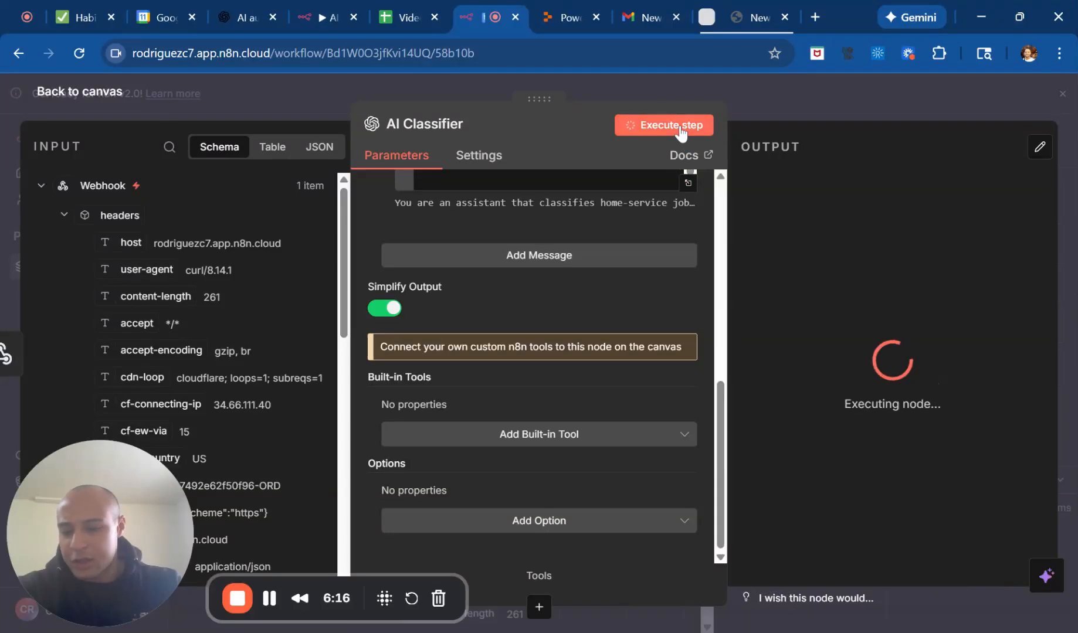
click(785, 102)
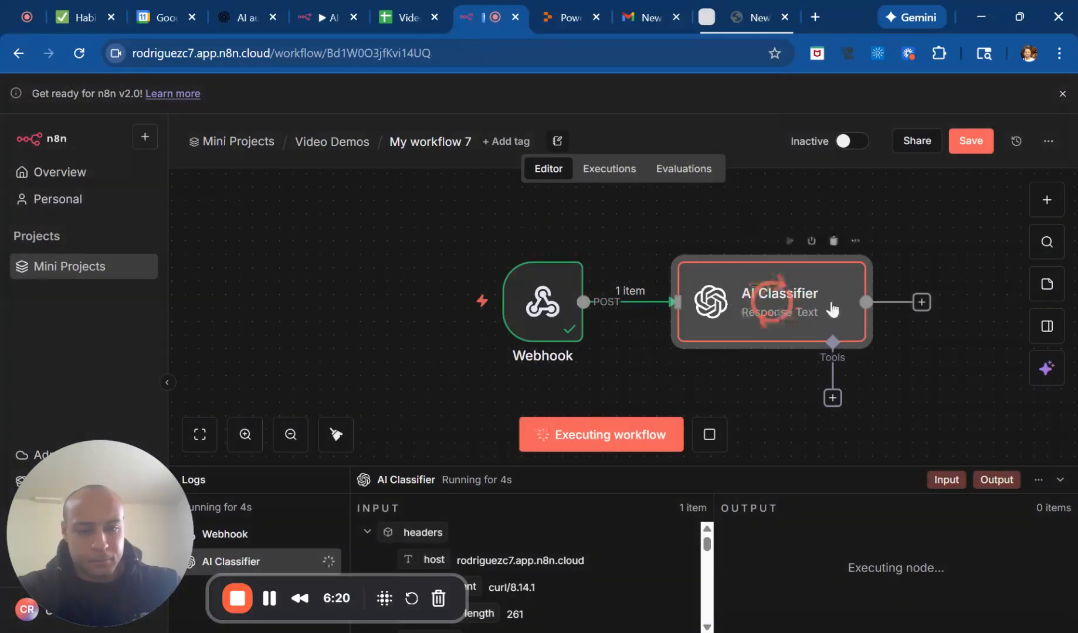
Save the workflow and rename it "AI Classified Video Demo".
click(971, 143)
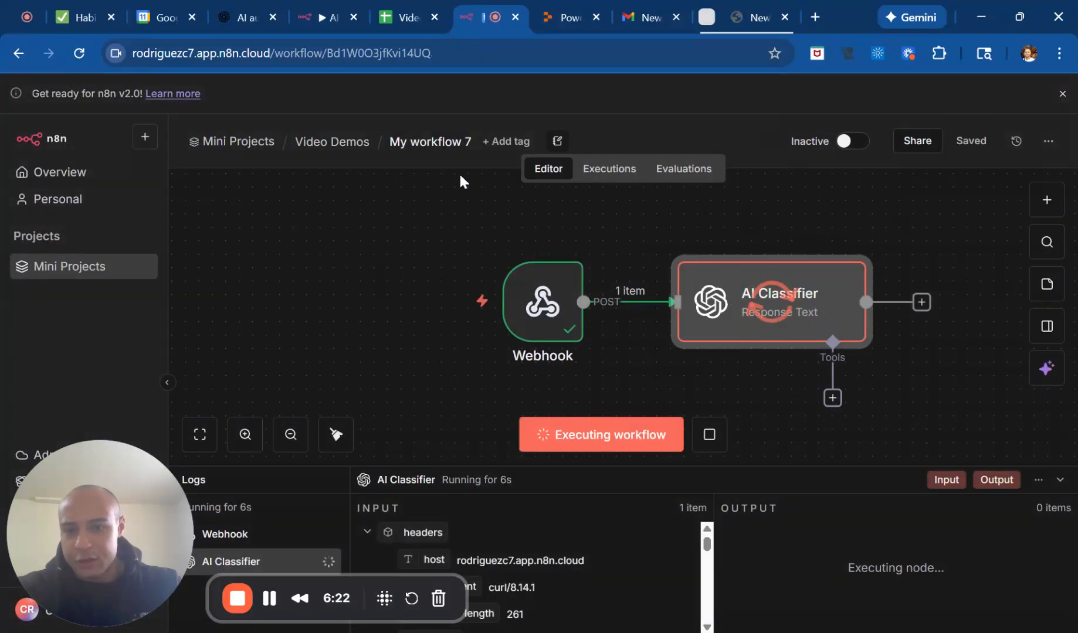
click(432, 144)
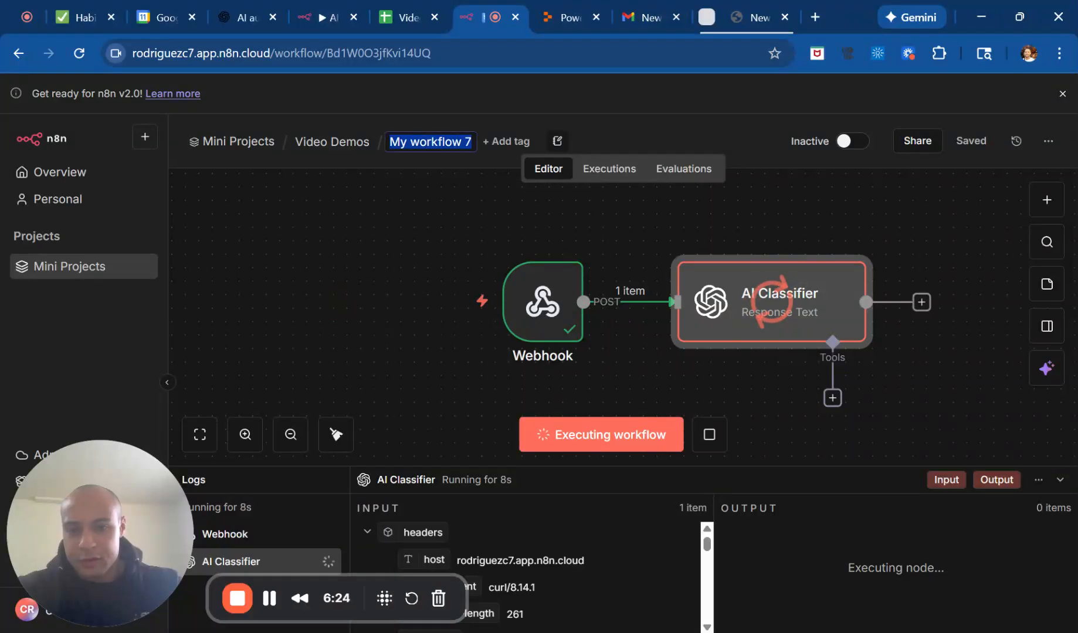
text(AI)
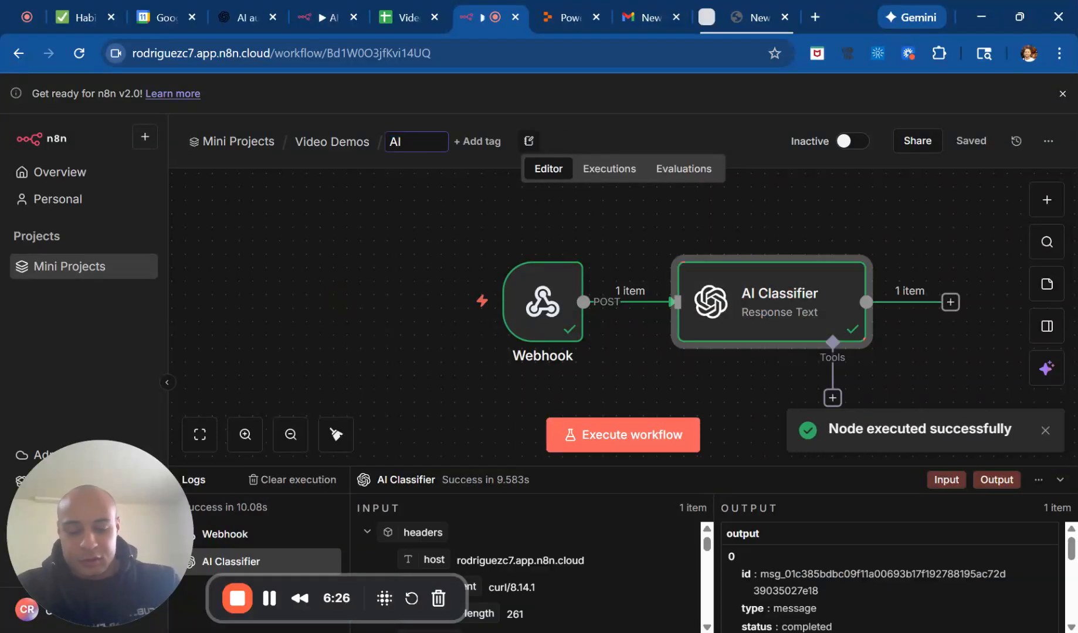
text( CLassified)
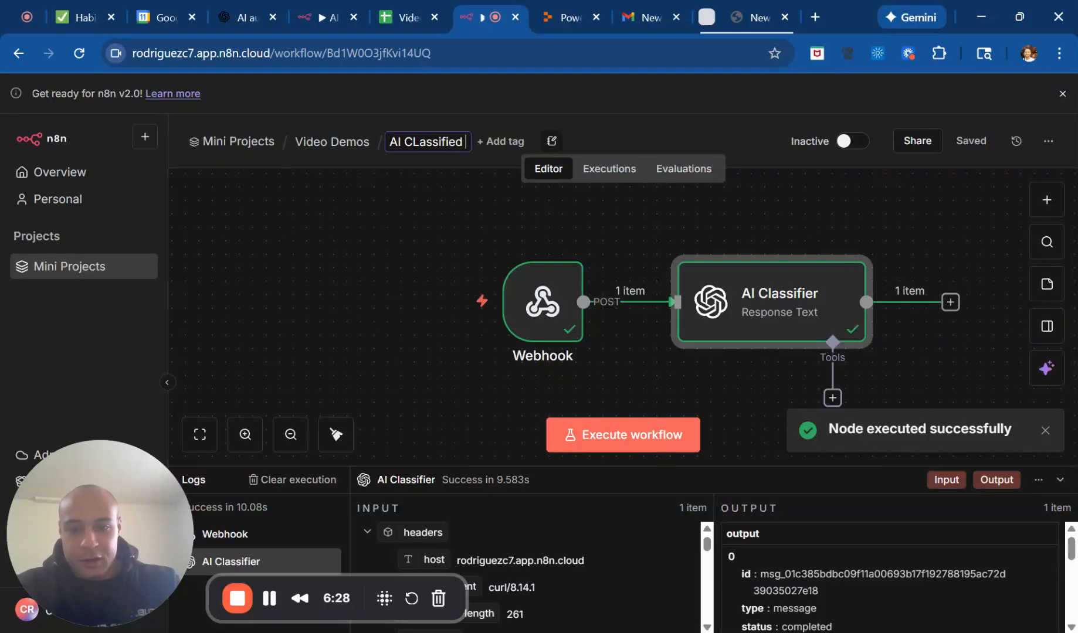
text( Video)
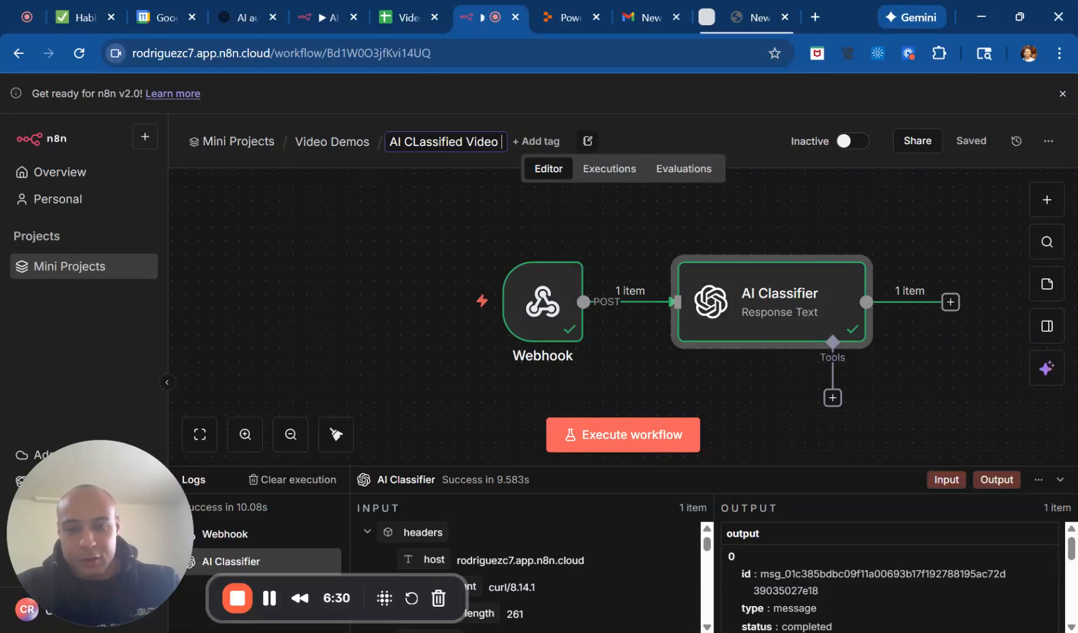
text( Demo)
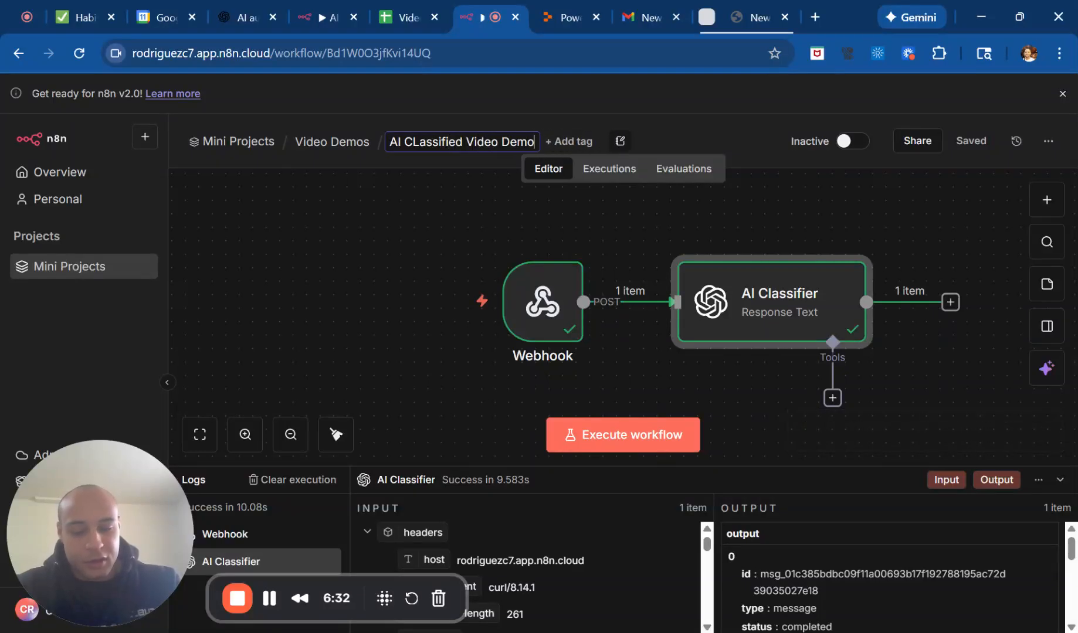
mouse_move(533, 286)
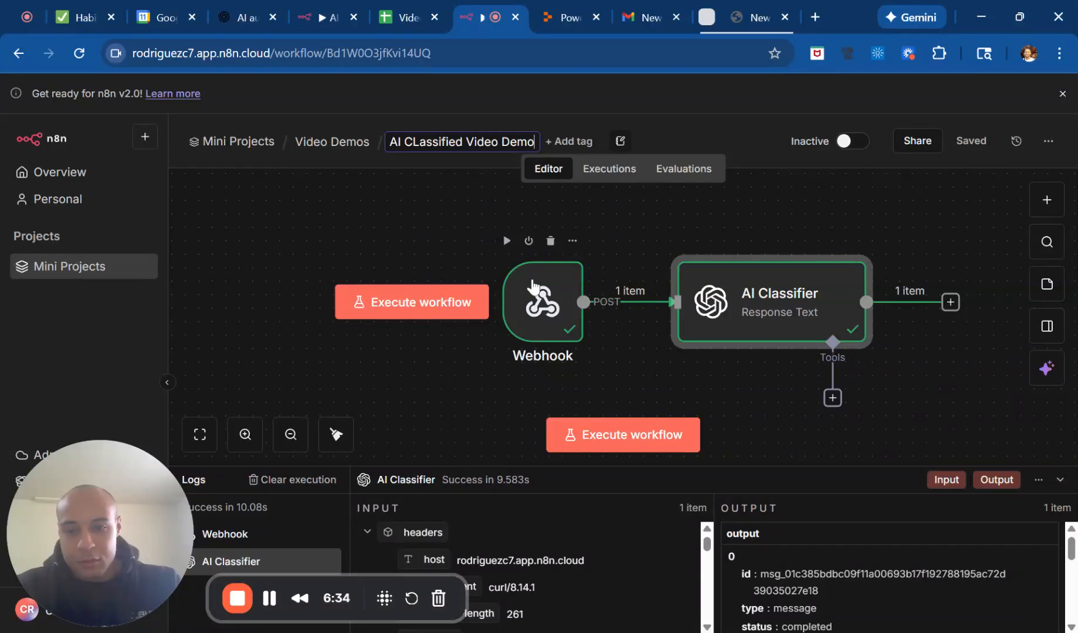
click(419, 142)
key(BackSpace)
text(l)
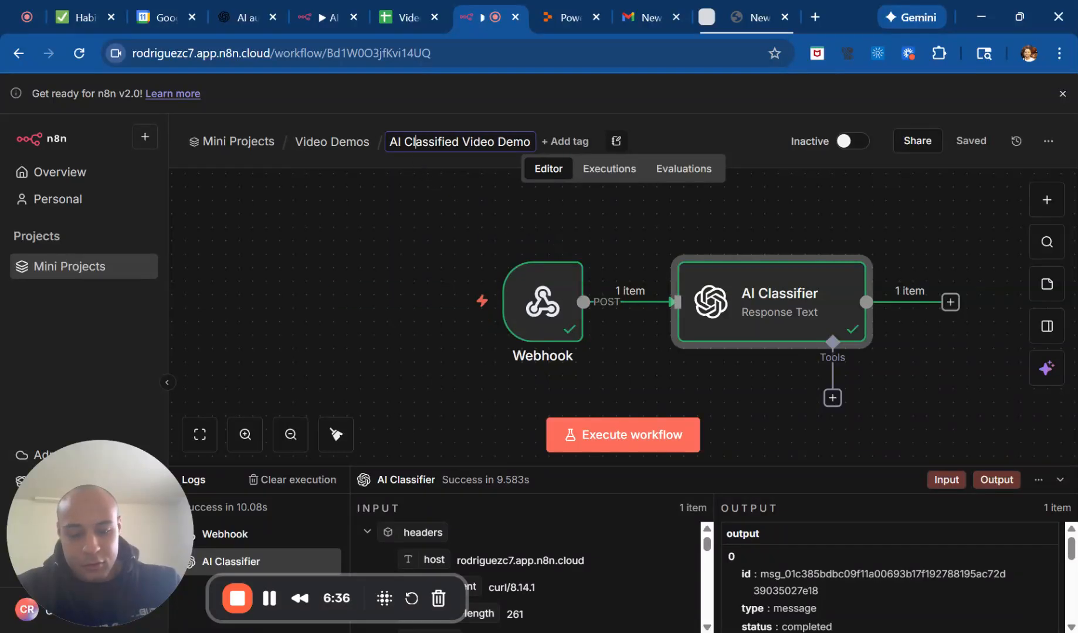
Open the AI Classifier node, examine the classification text in its JSON output, and return to the canvas.
double_click(748, 286)
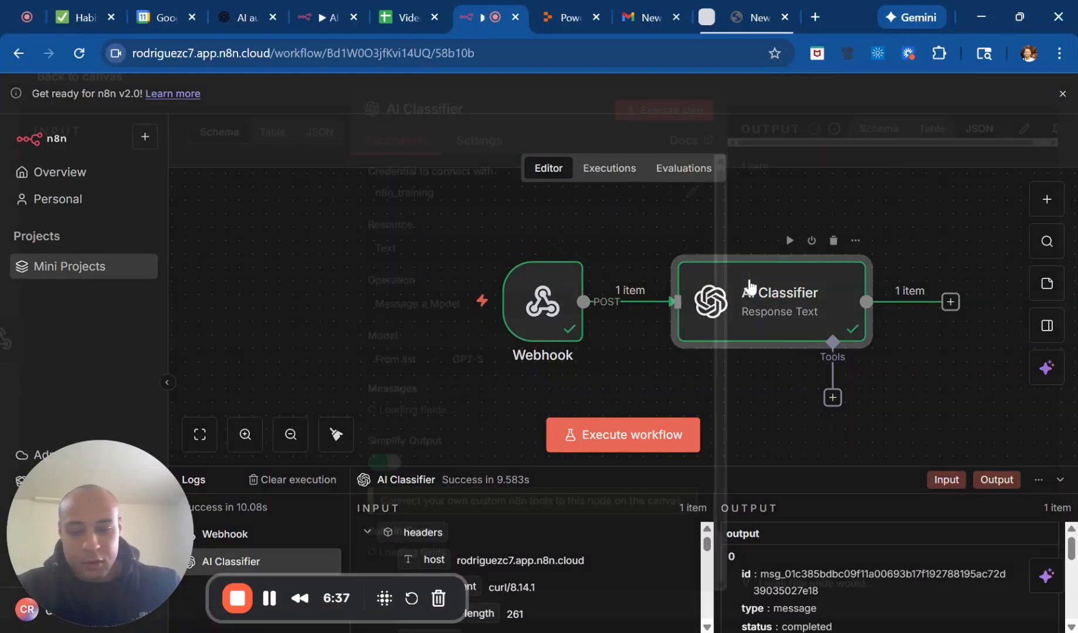
scroll(897, 381, down, 4)
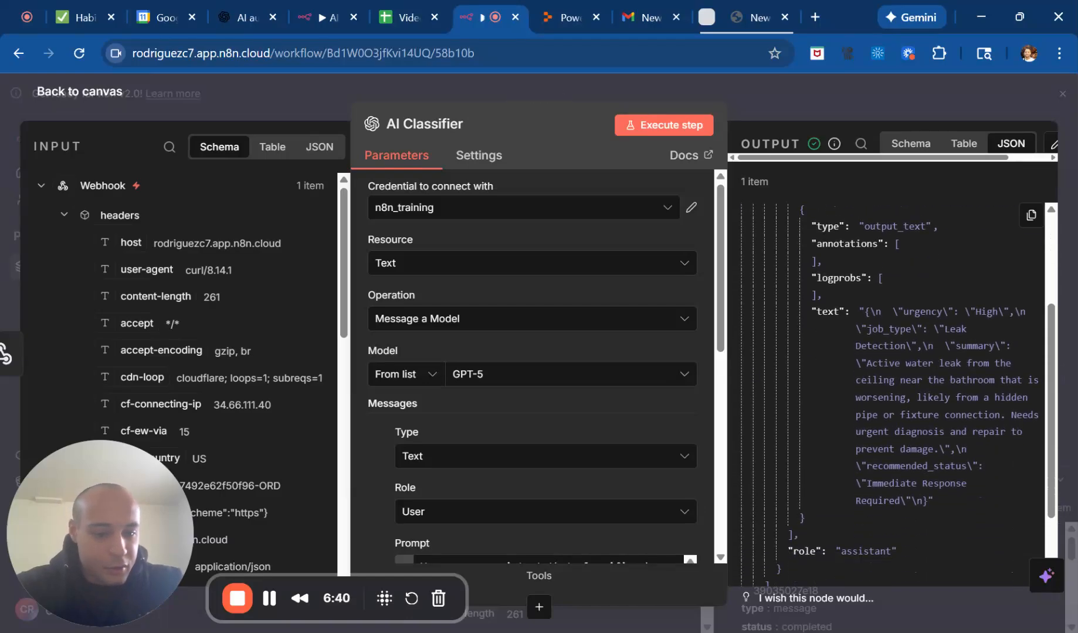
scroll(892, 381, down, 2)
scroll(891, 381, up, 5)
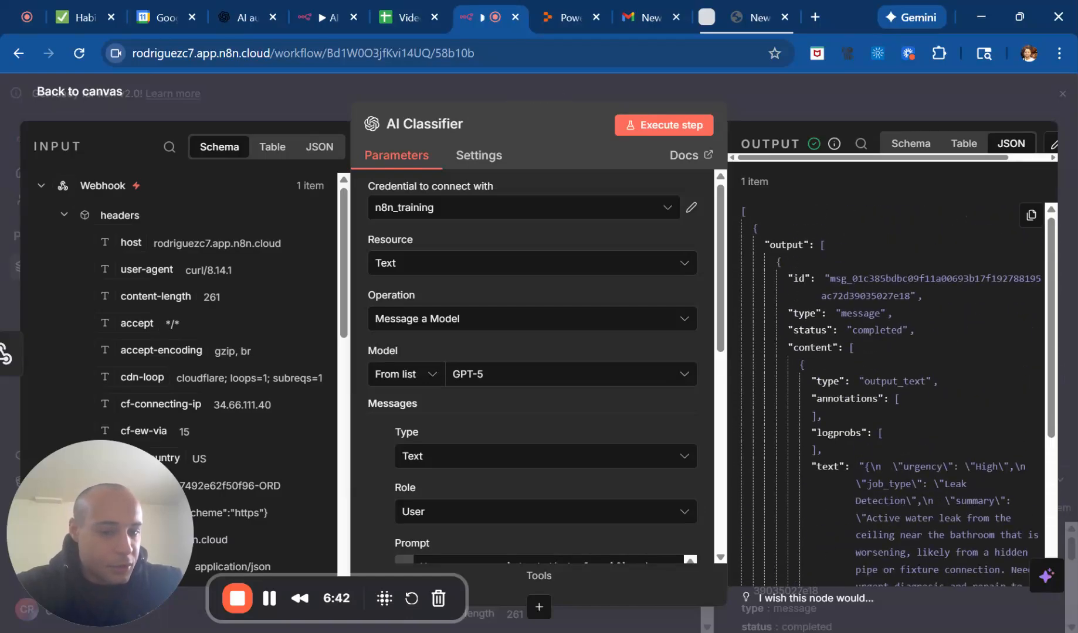
scroll(892, 381, down, 5)
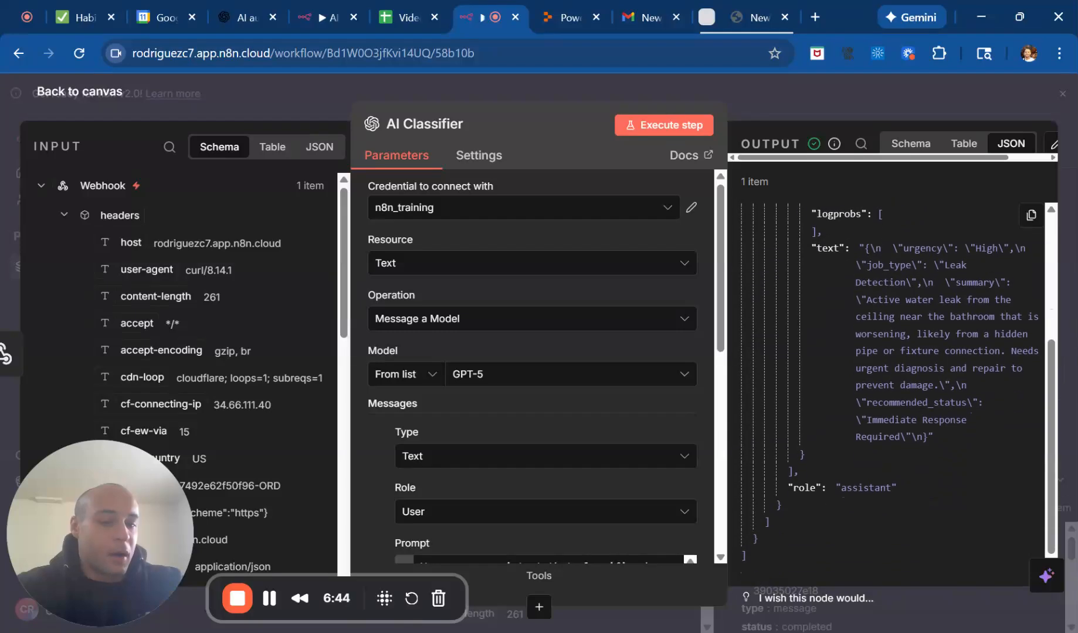
scroll(891, 381, down, 1)
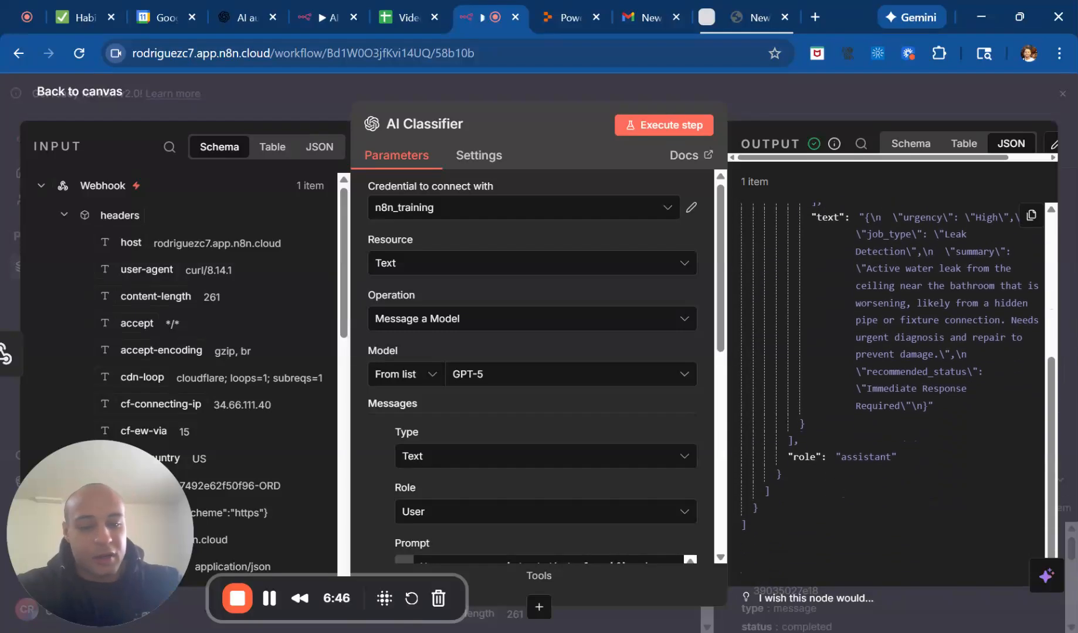
scroll(836, 392, up, 3)
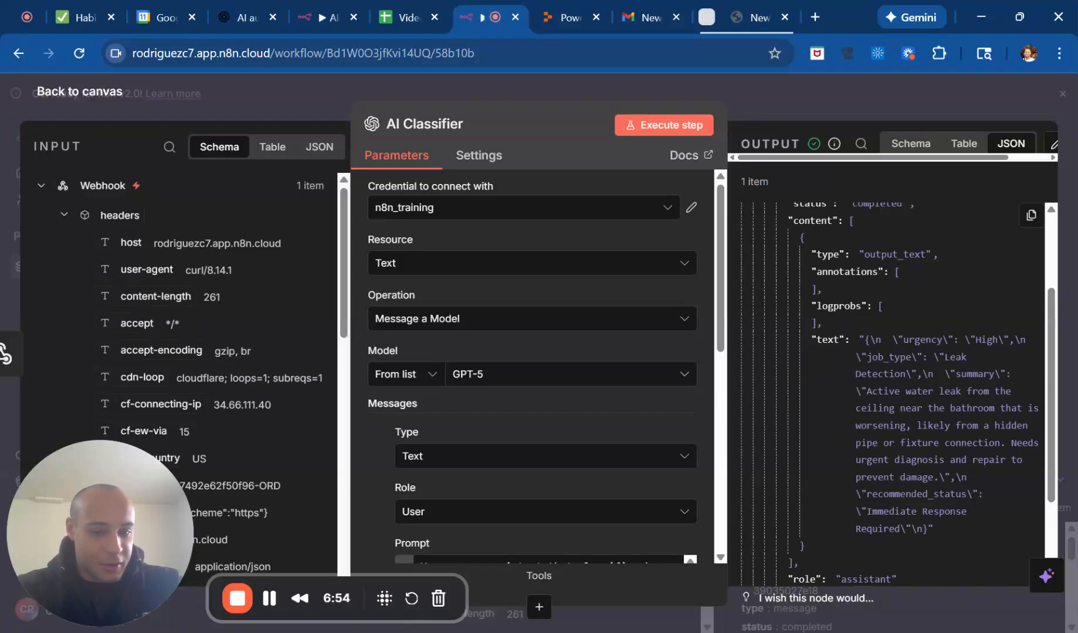
scroll(891, 381, up, 1)
scroll(890, 413, down, 5)
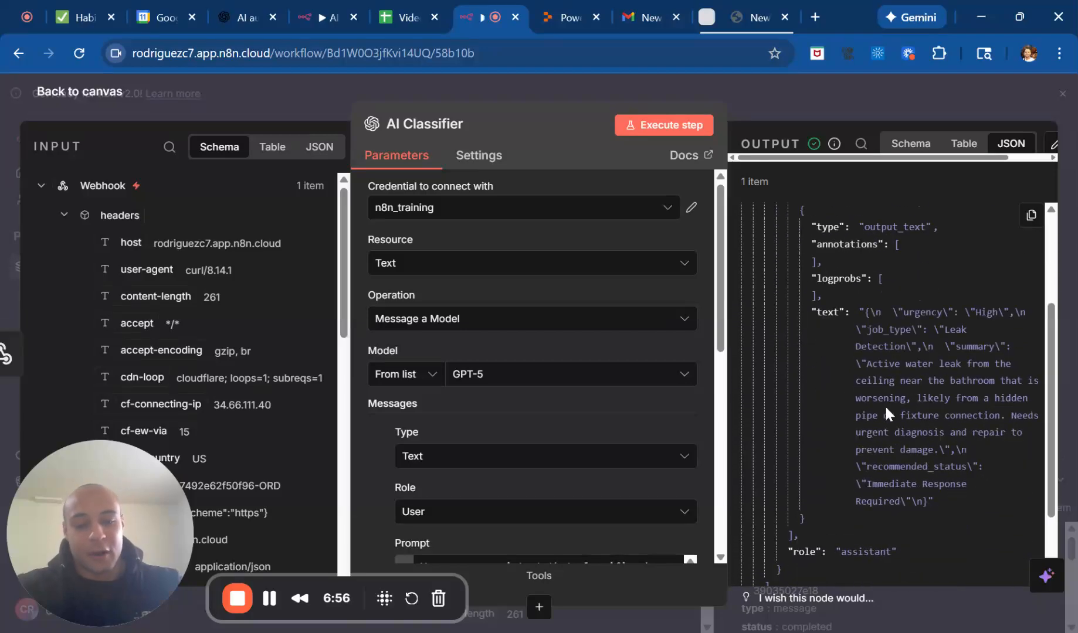
scroll(886, 407, up, 5)
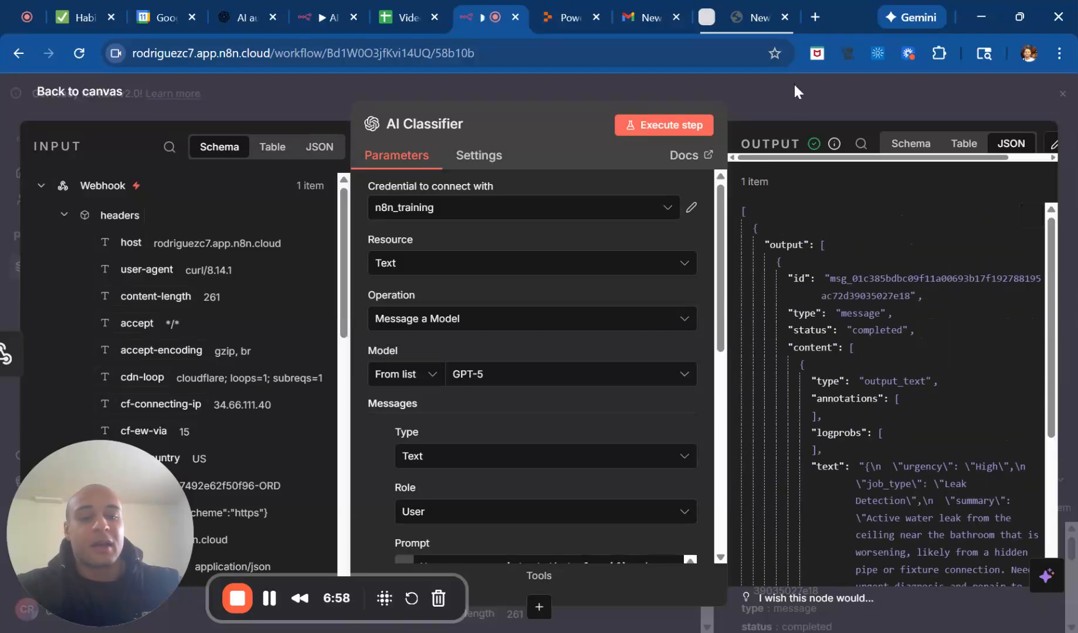
click(793, 85)
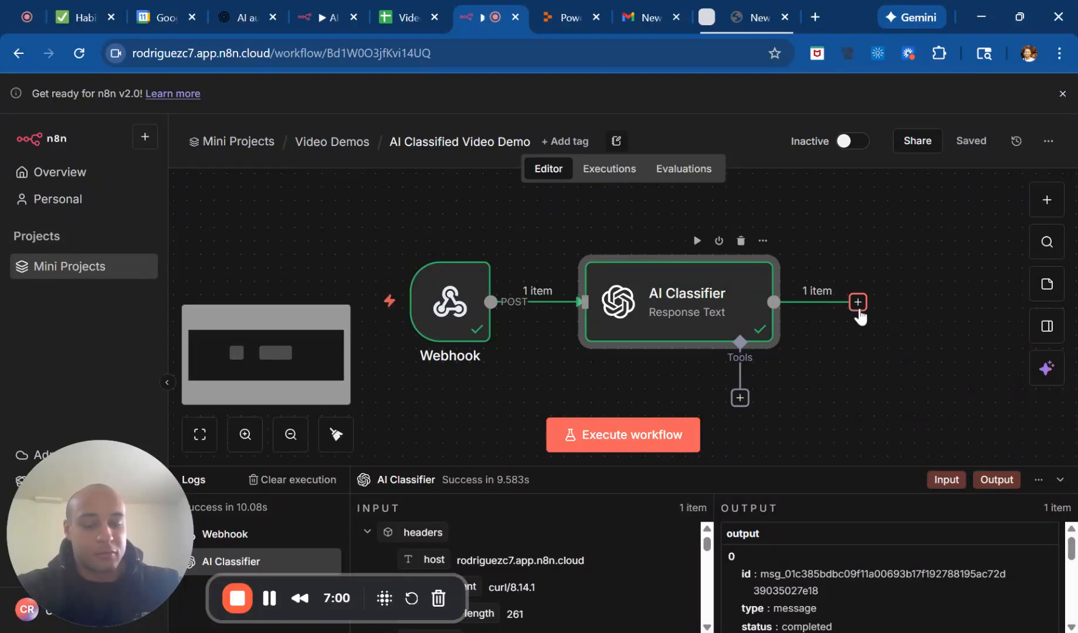
Add a Code in JavaScript node after the AI Classifier node.
click(858, 302)
text(code)
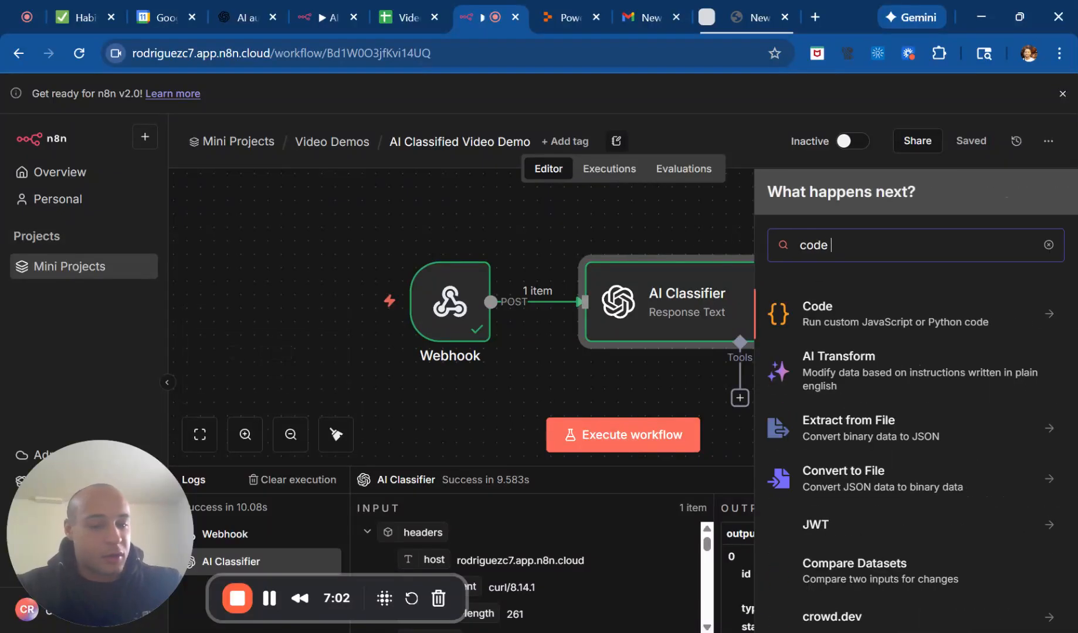
click(868, 314)
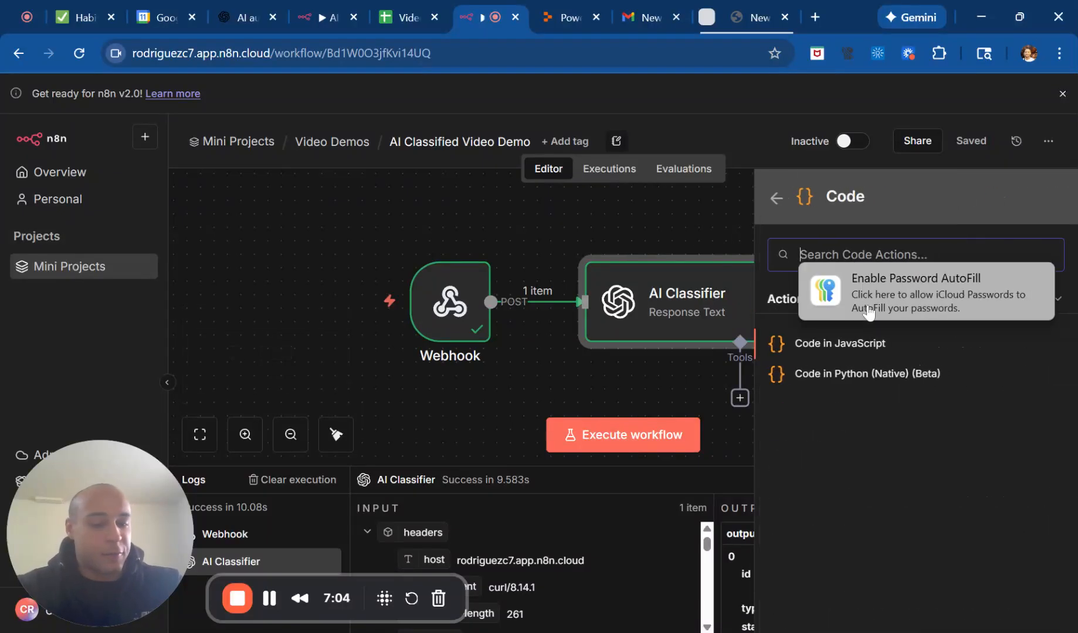
click(866, 346)
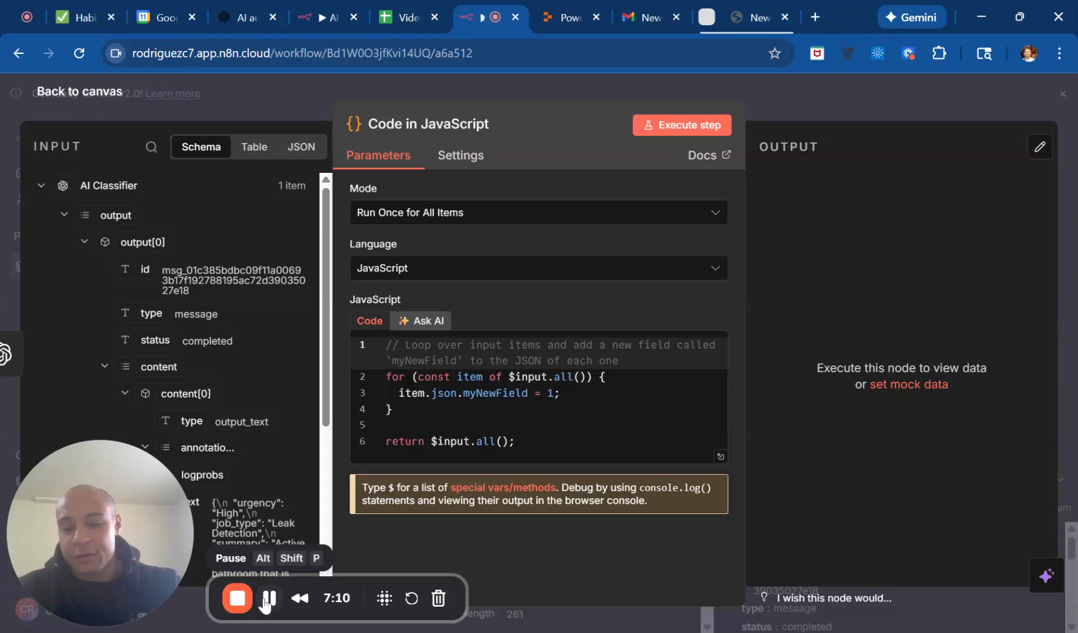
Replace the default JavaScript with code that parses output[0].content[0].text and returns the lead fields plus urgency, job_type, summary and recommended_status.
click(386, 425)
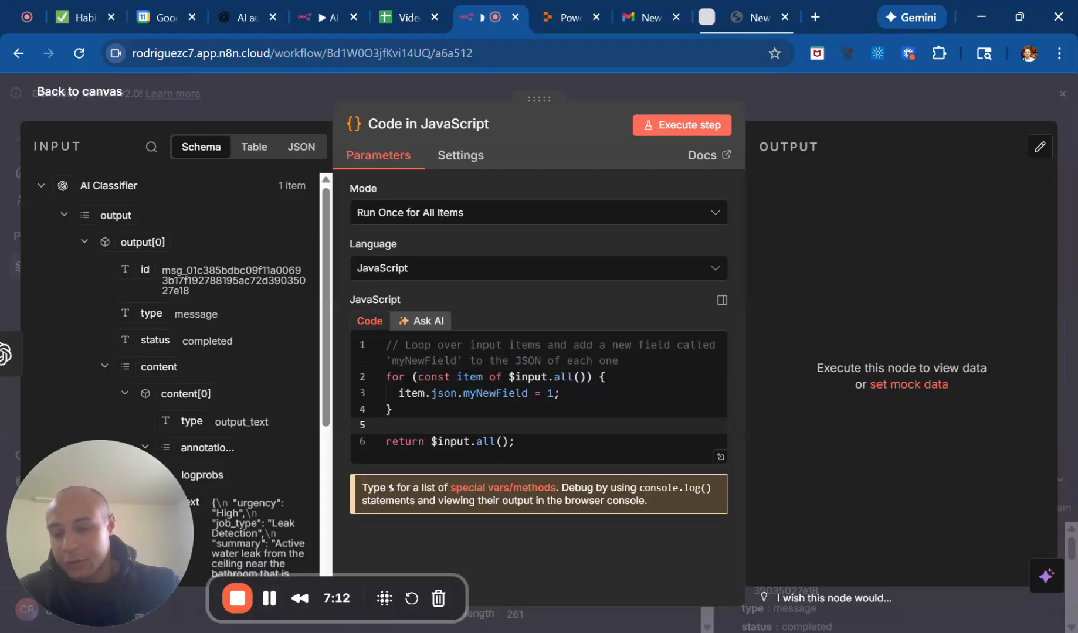
key(ctrl+a)
key(ctrl+v)
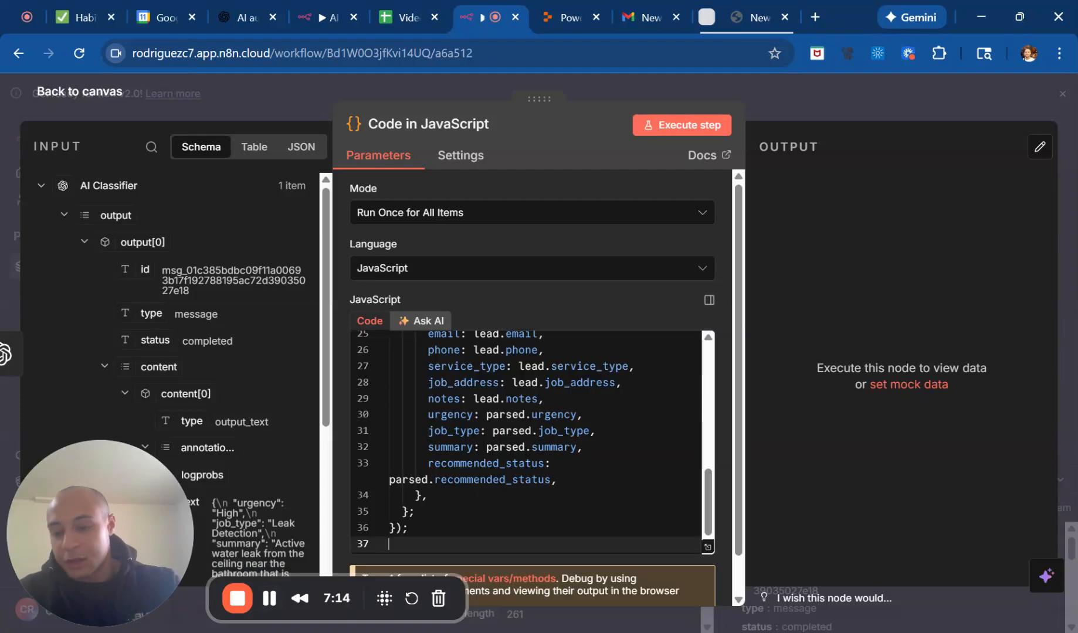
Review the pasted code, execute the Code in JavaScript node and return to the canvas.
scroll(531, 440, up, 7)
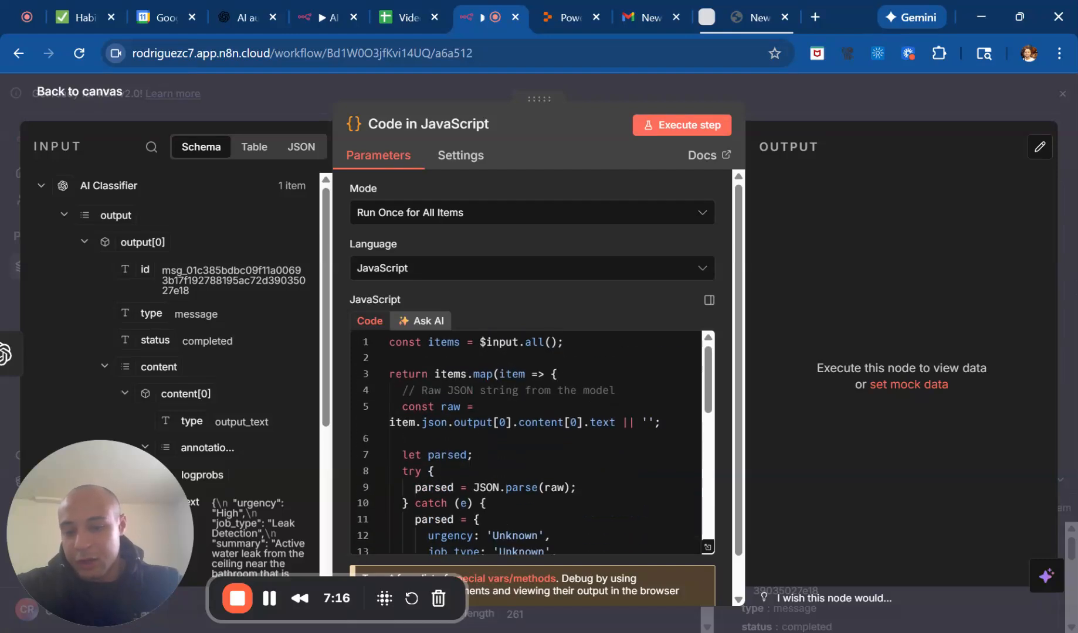
scroll(531, 442, down, 6)
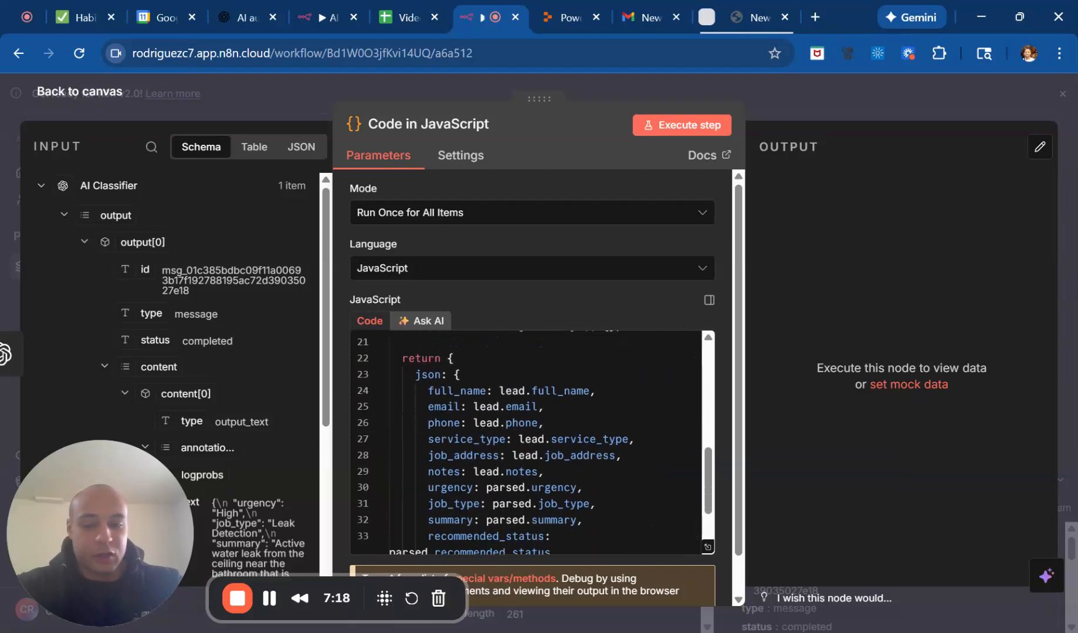
scroll(530, 440, down, 3)
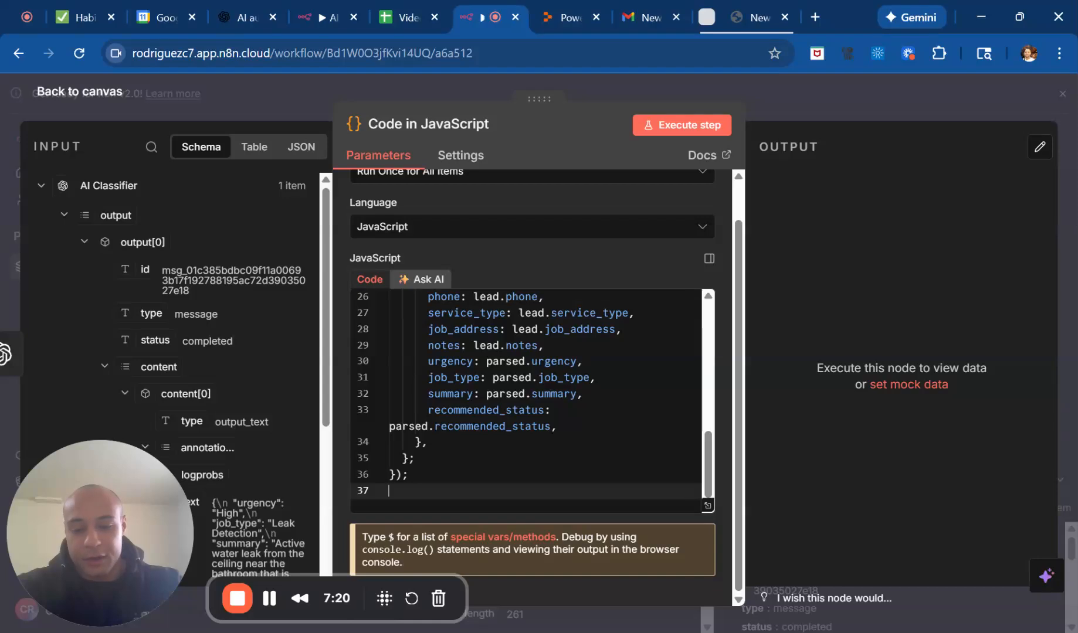
click(684, 130)
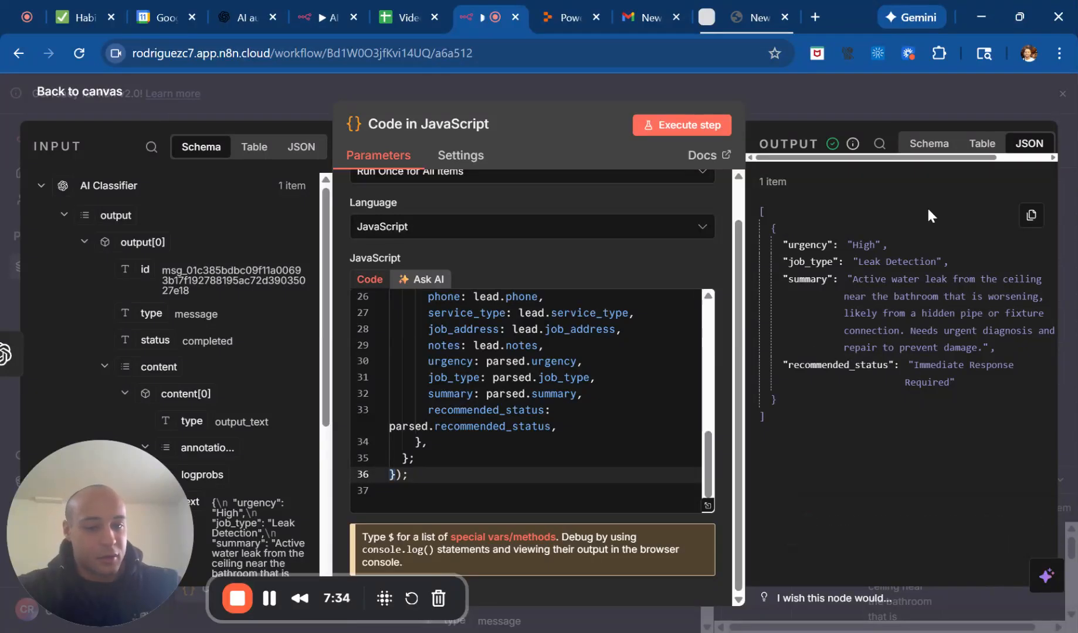
click(835, 106)
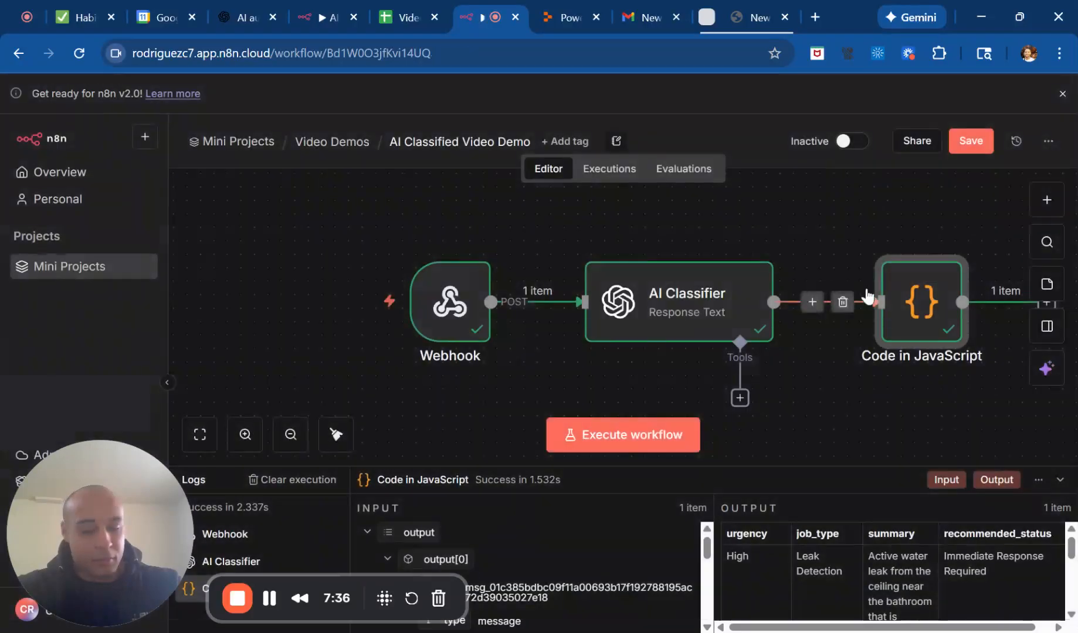
Save the workflow and add a Google Sheets "Append or update row in sheet" node after the Code in JavaScript node.
scroll(868, 297, right, 5)
click(971, 141)
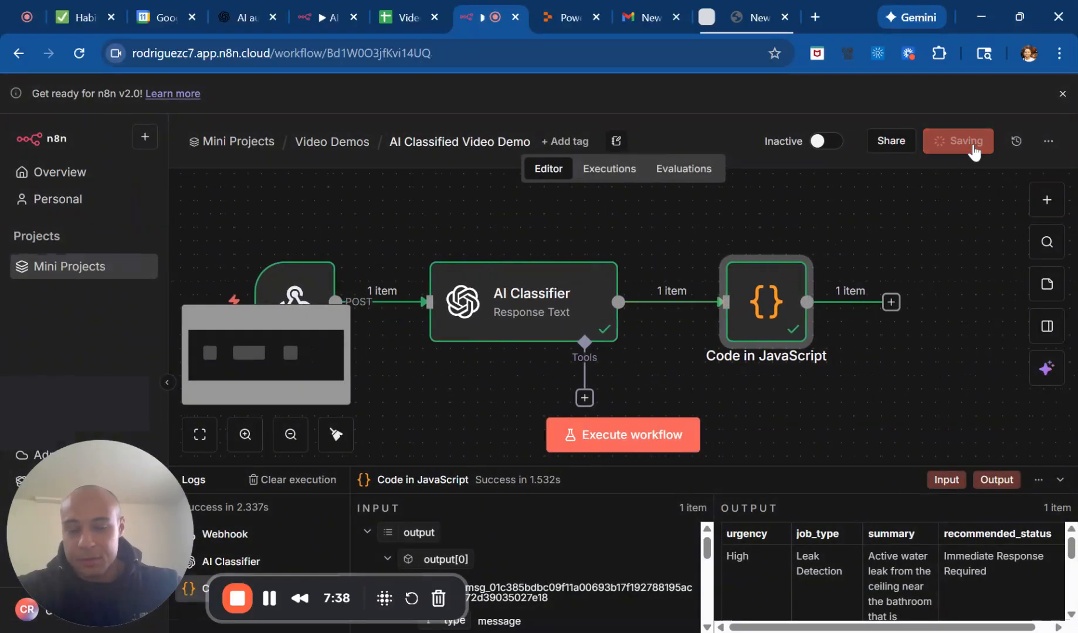
click(891, 302)
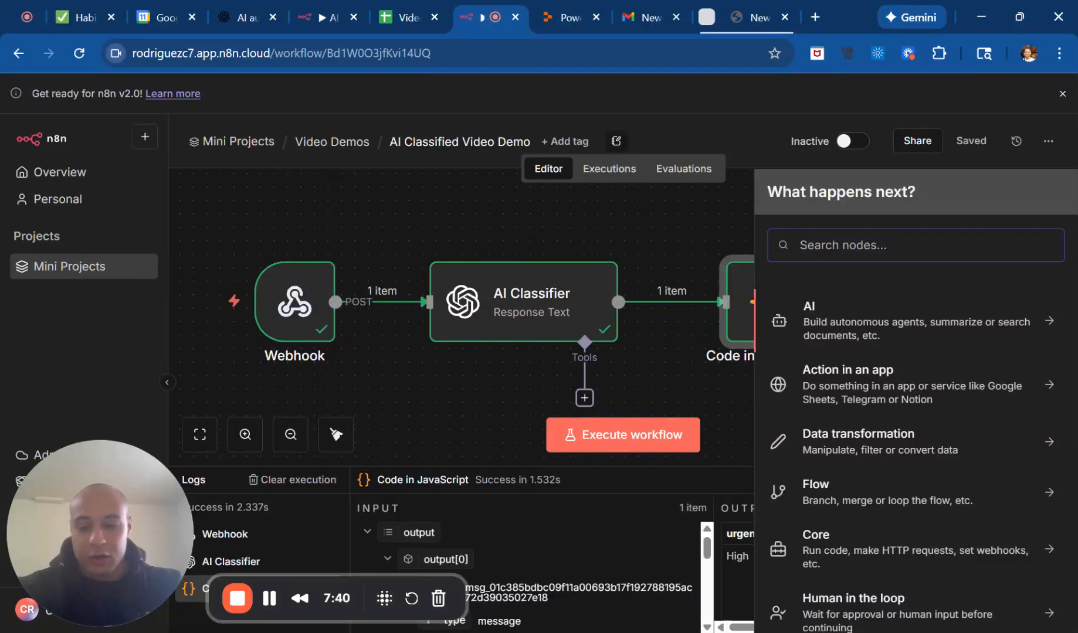
text(goog)
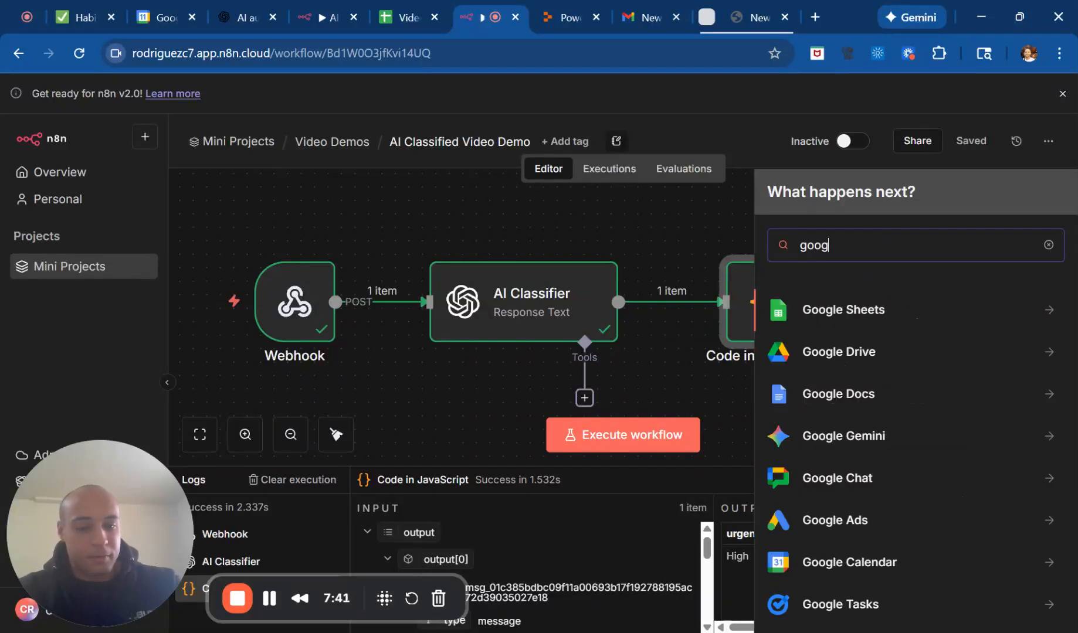
click(863, 305)
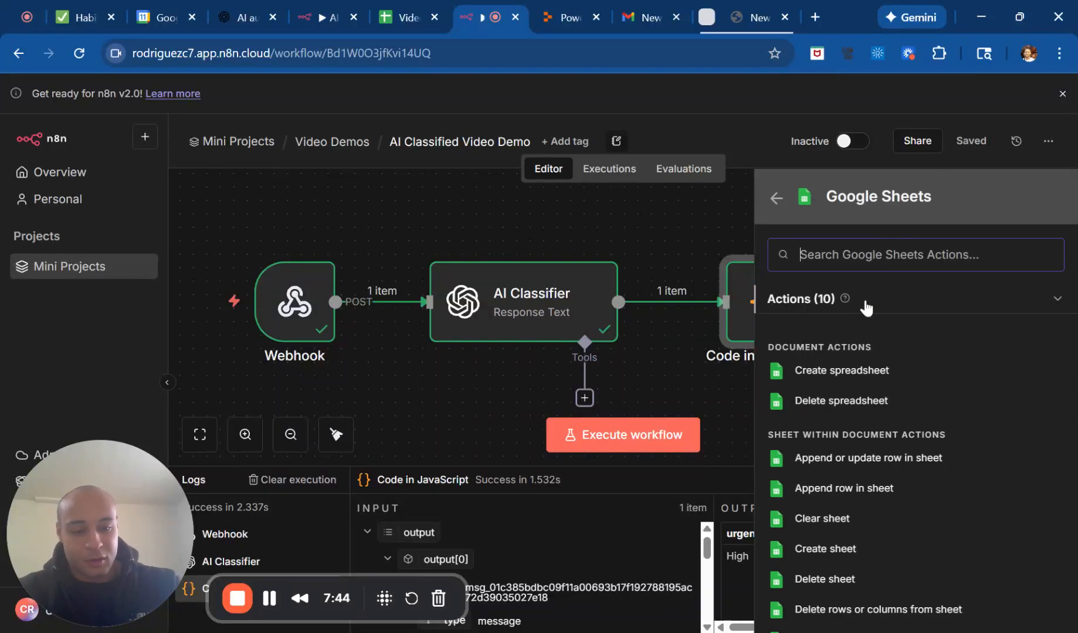
click(877, 463)
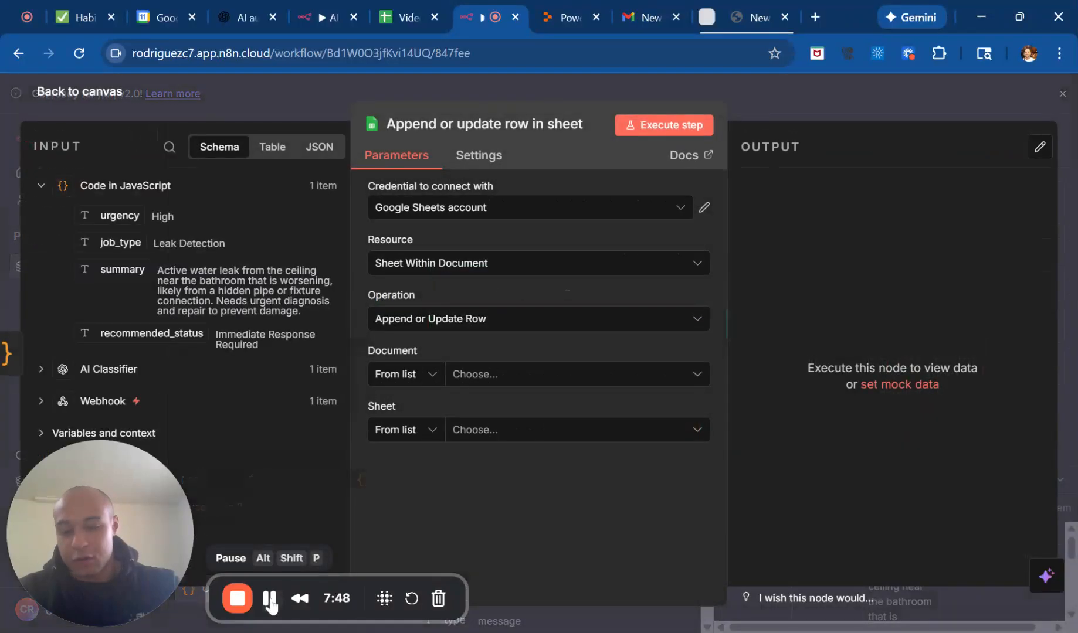
click(560, 205)
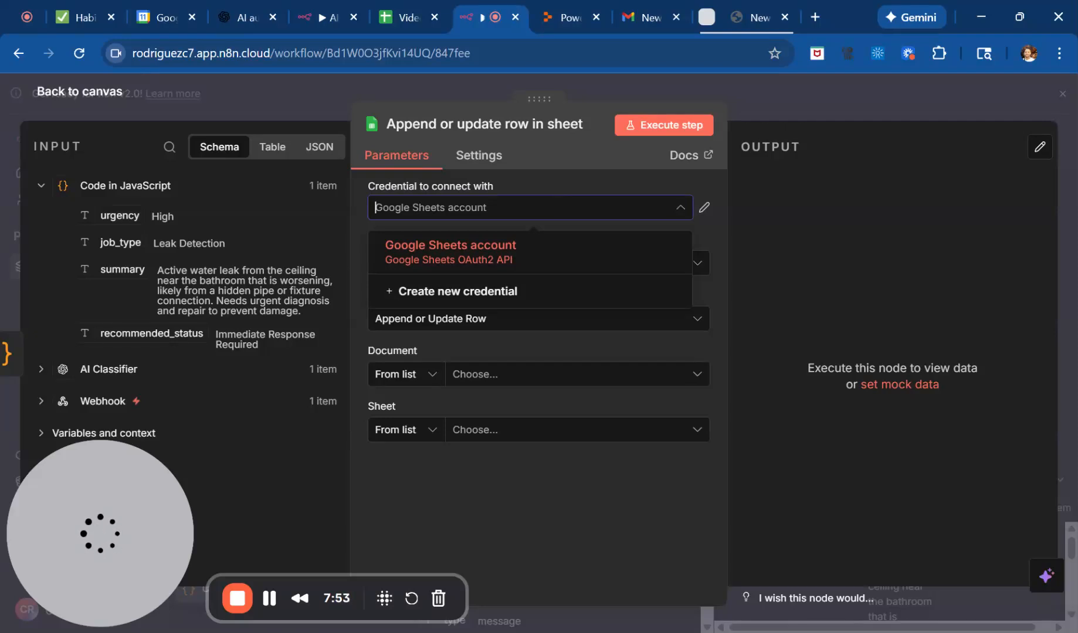
click(503, 299)
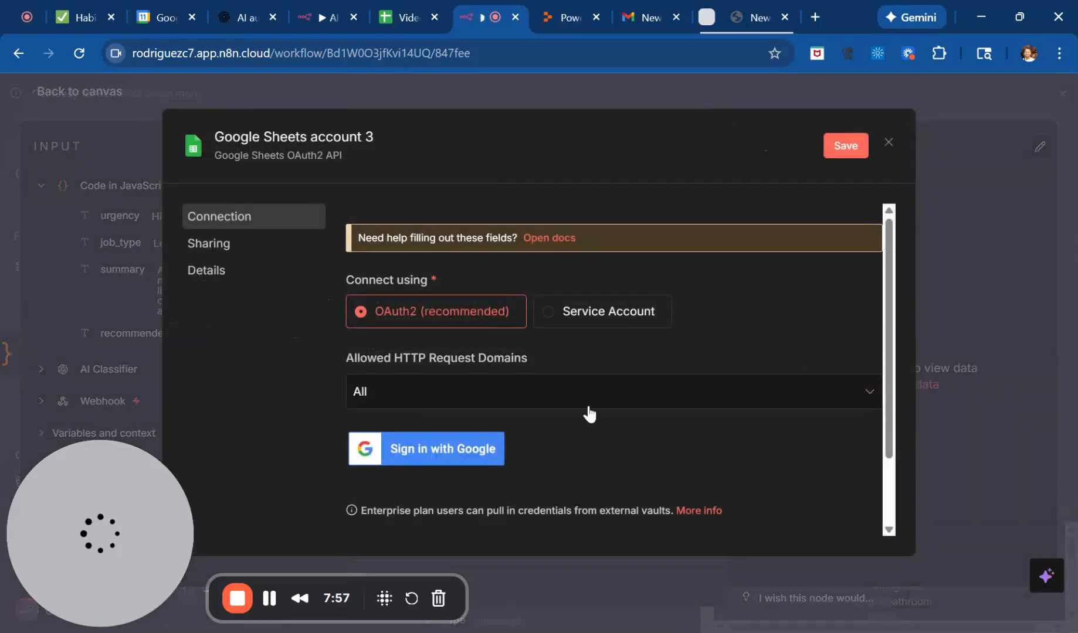
scroll(633, 414, down, 1)
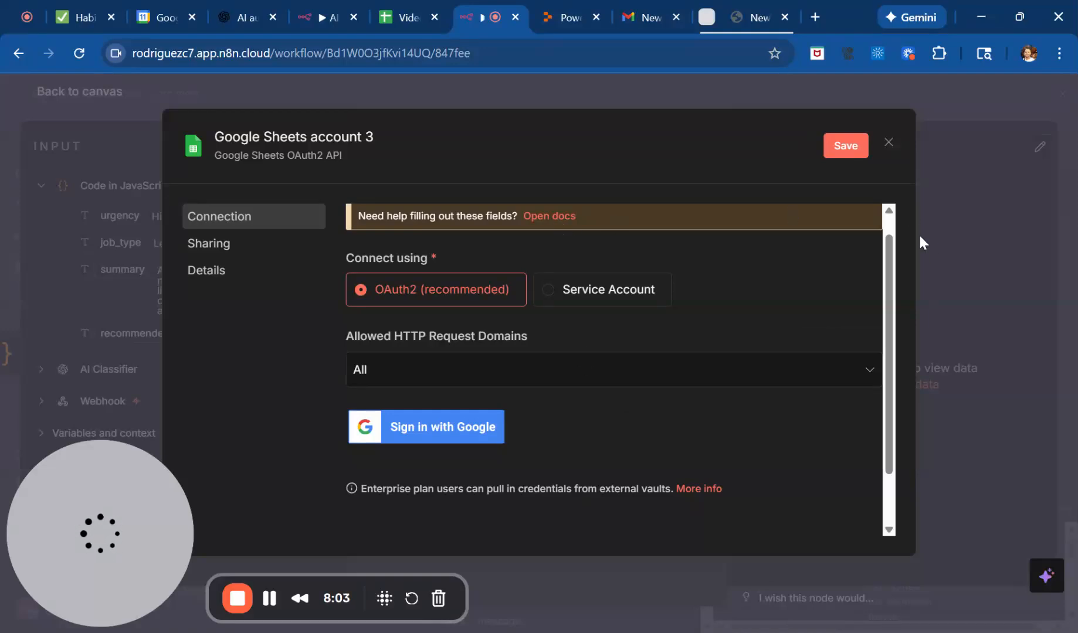
click(955, 258)
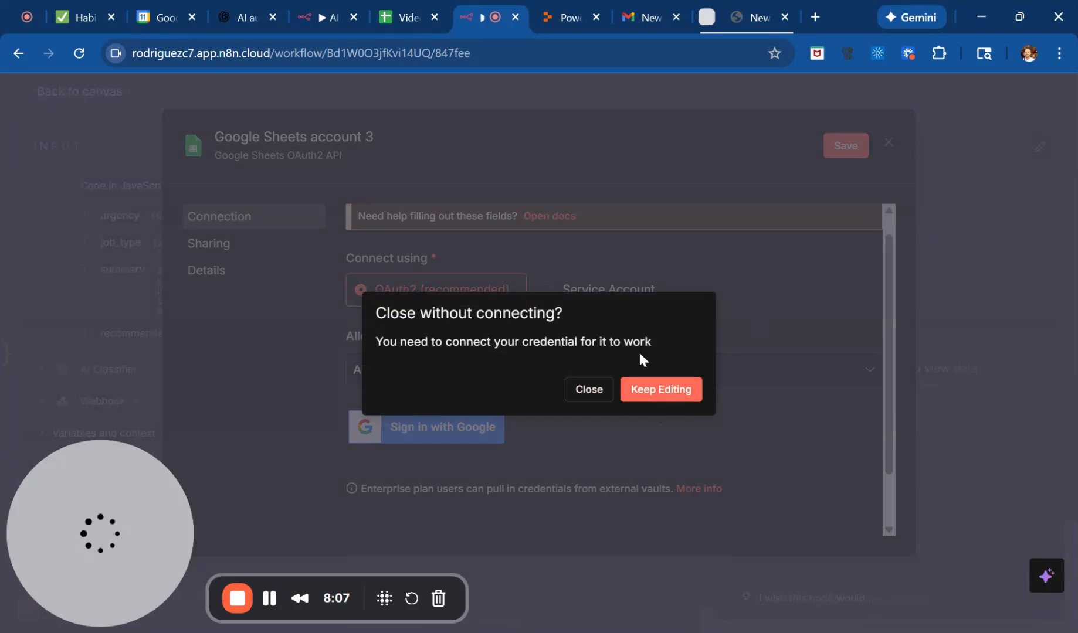
click(593, 391)
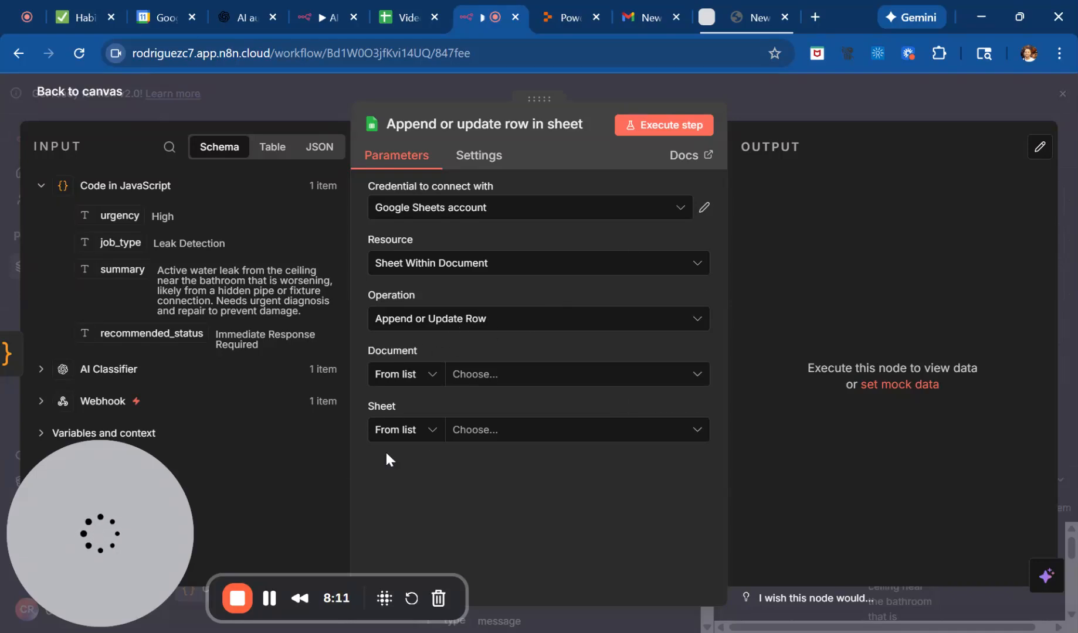
Set the Google Sheets node's document to Video Demo CRM and its sheet to Sheet1.
click(500, 378)
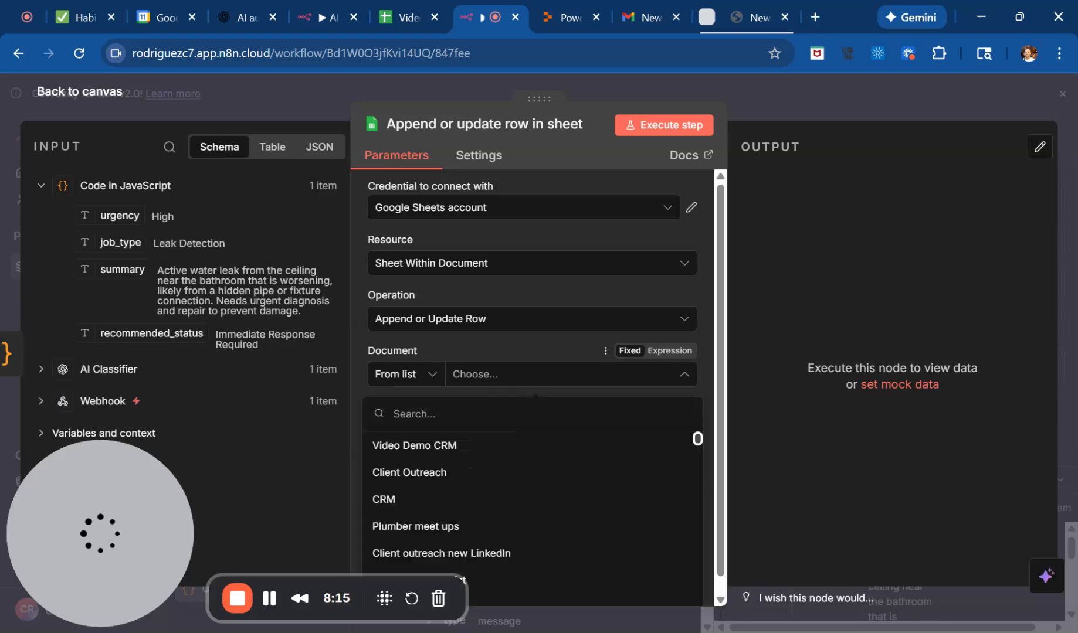
click(478, 450)
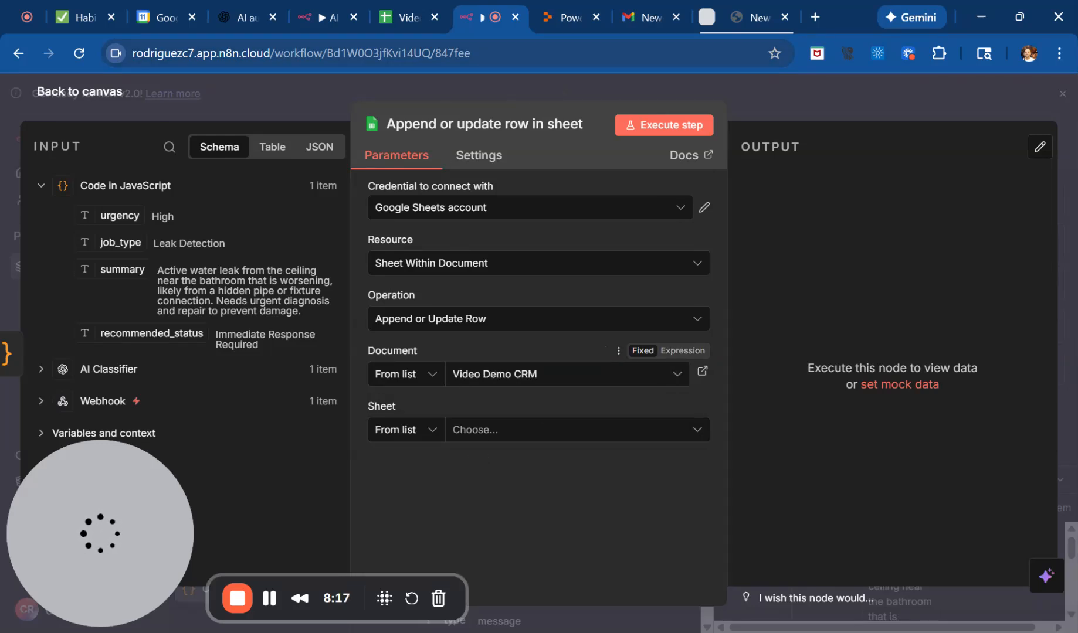
click(403, 15)
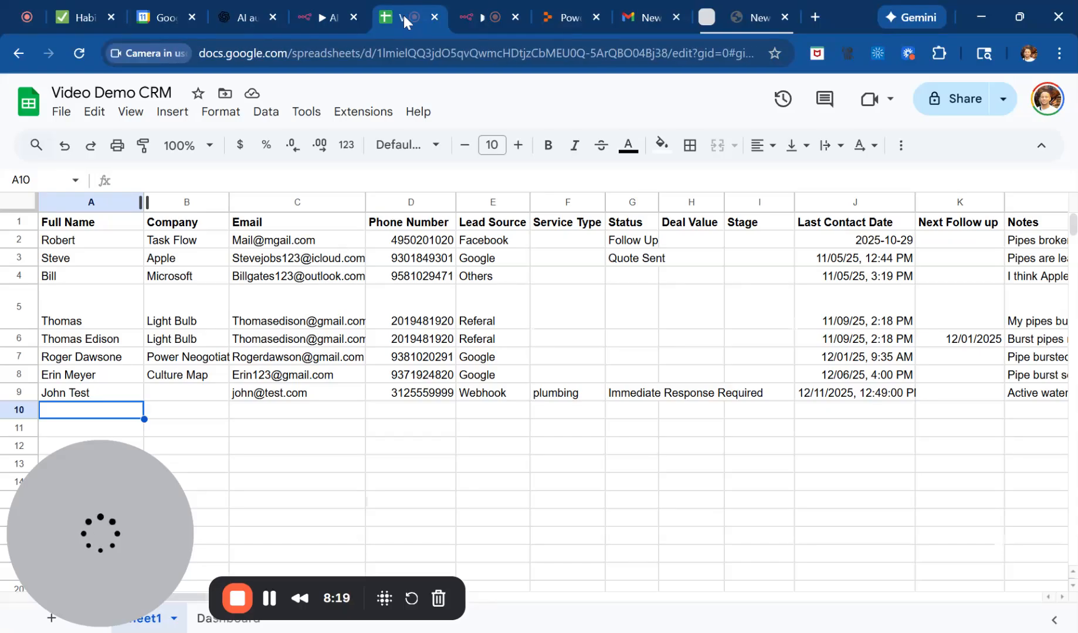
click(479, 8)
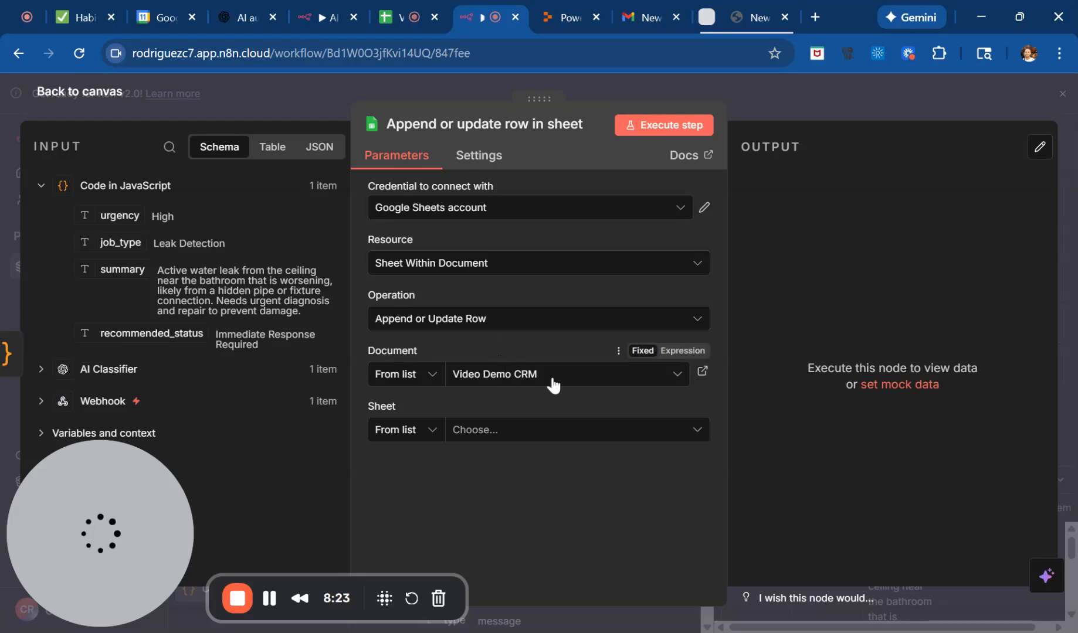
click(526, 435)
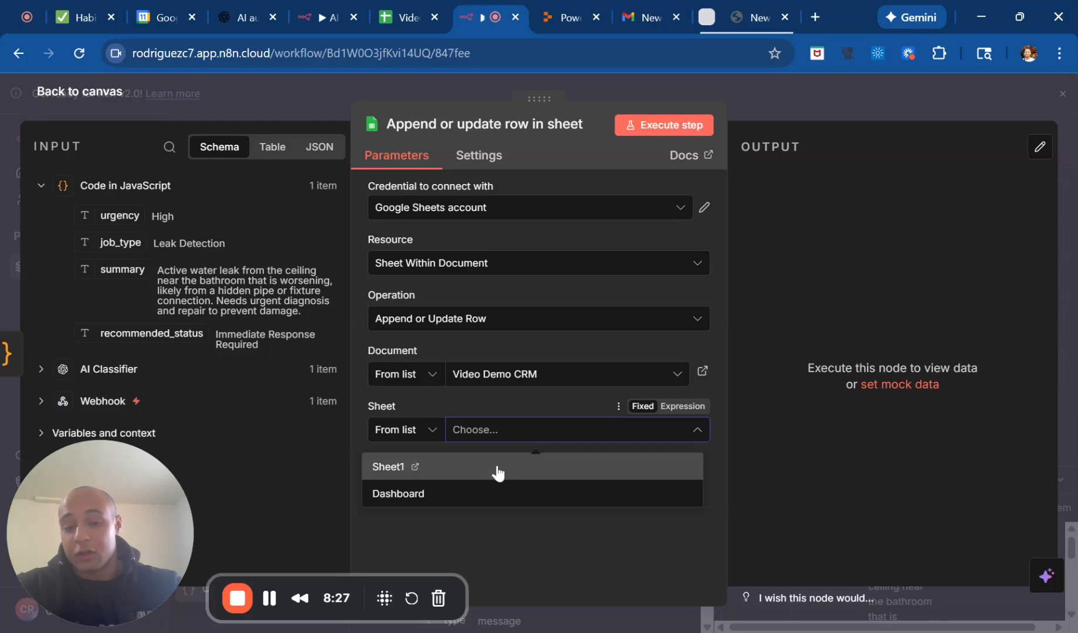
click(495, 466)
Map the Full Name, Email and Phone Number columns to the Webhook body's full_name, email and phone fields.
scroll(502, 458, down, 1)
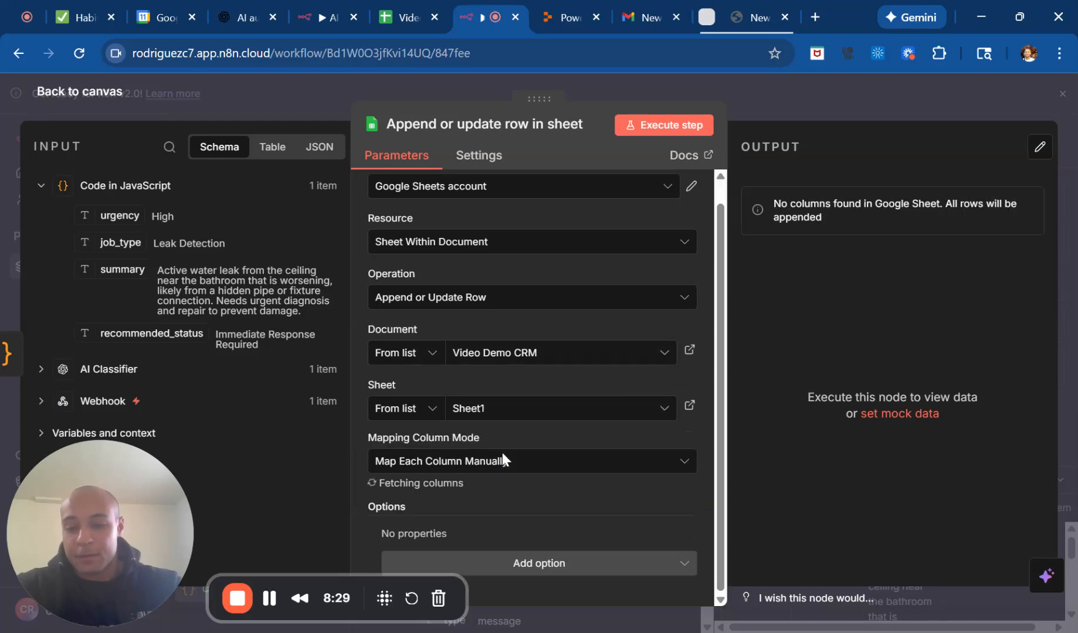
scroll(563, 469, down, 5)
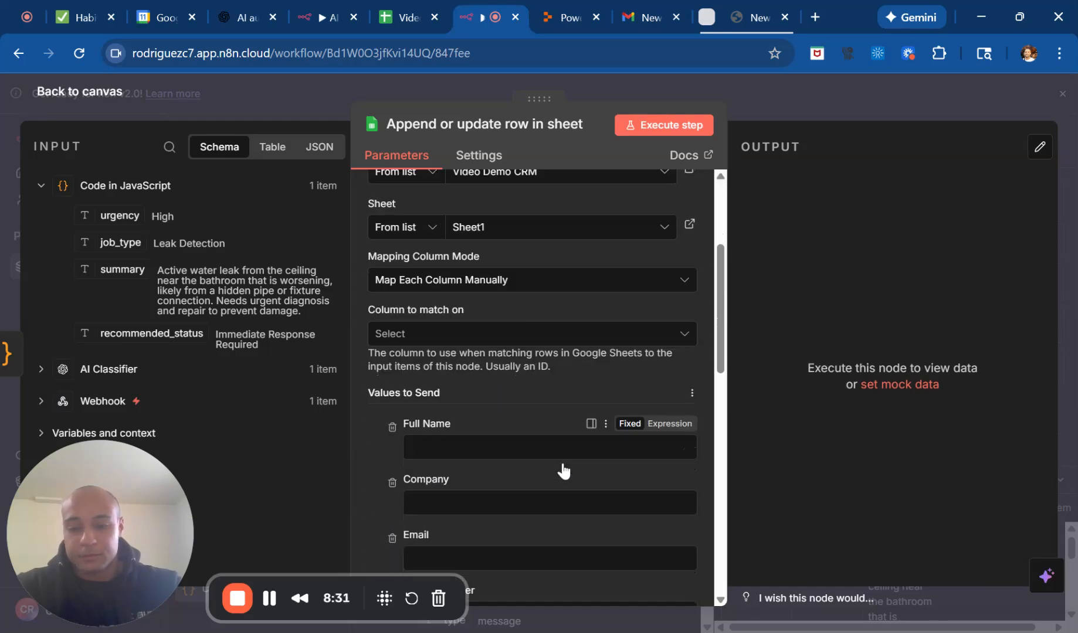
scroll(439, 281, down, 2)
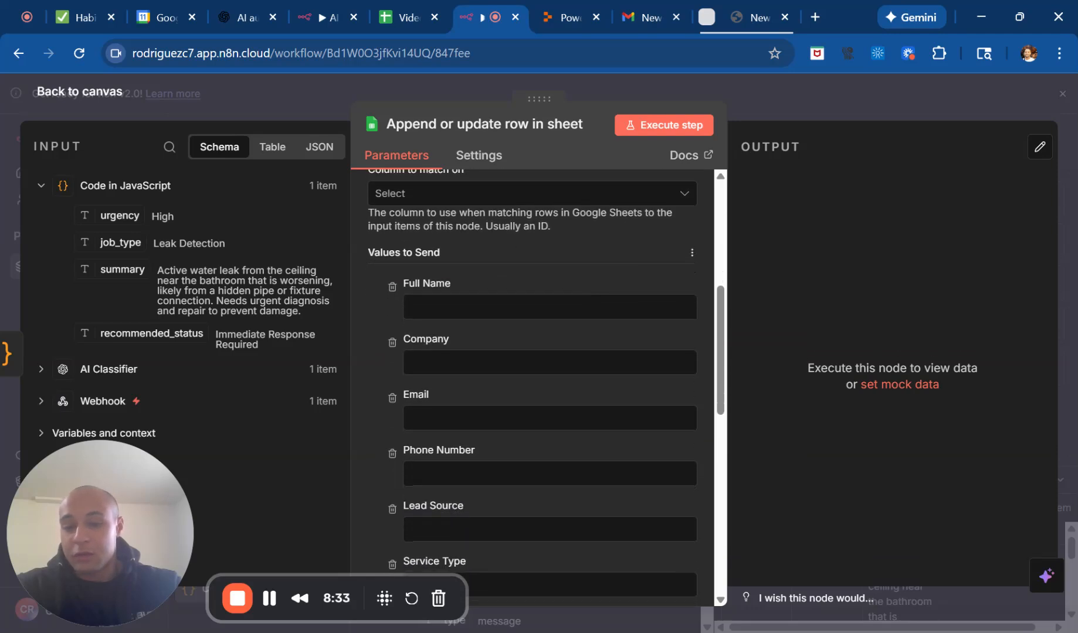
drag(122, 510, 414, 550)
drag(568, 551, 978, 550)
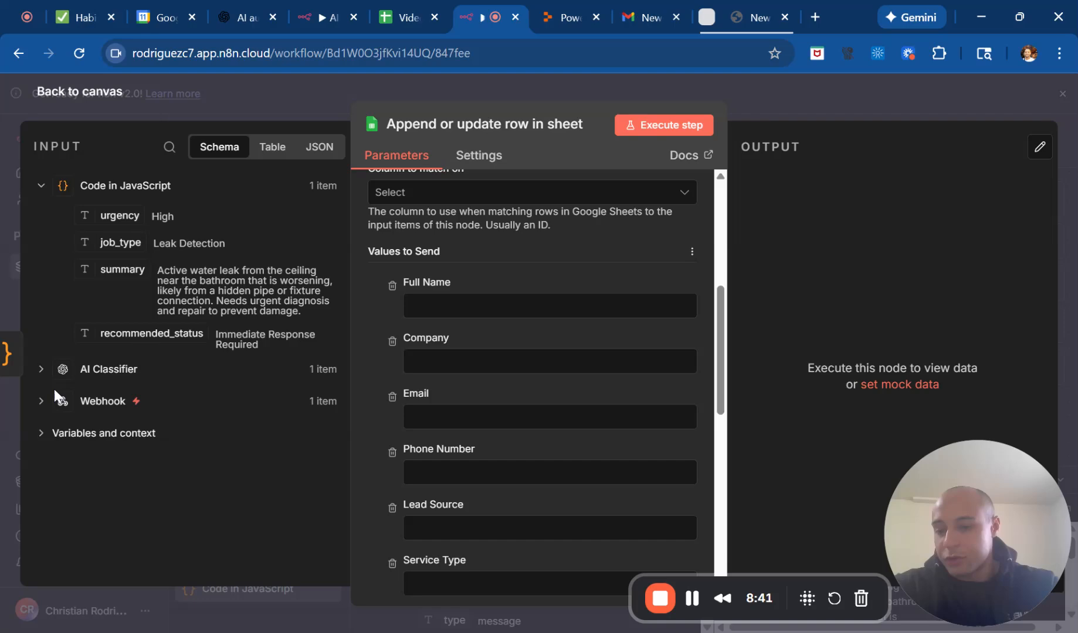
click(41, 401)
scroll(51, 405, down, 5)
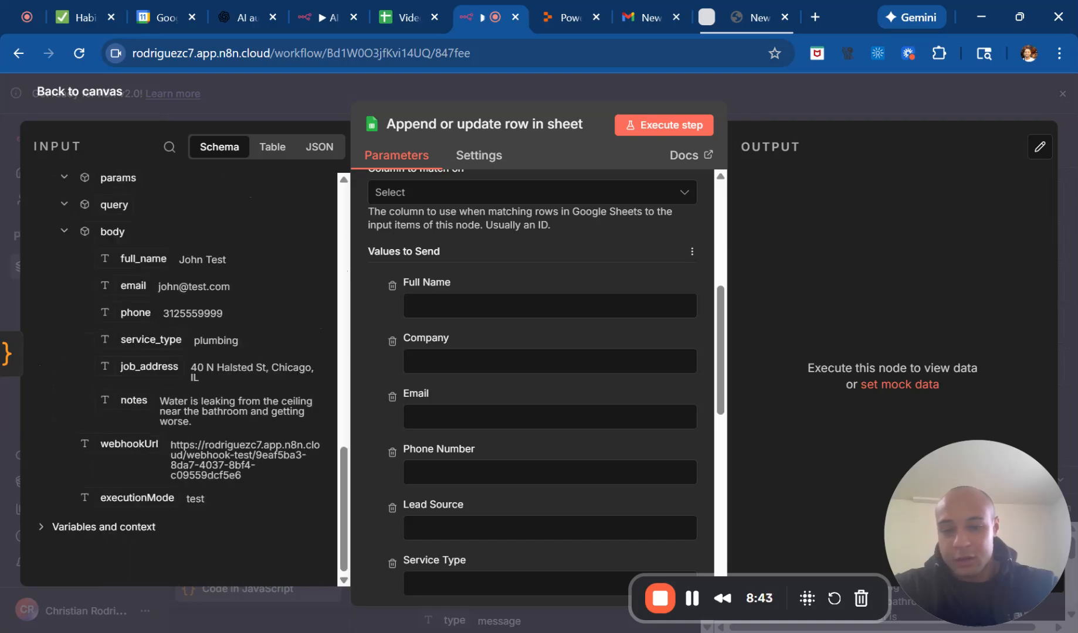
drag(146, 258, 494, 312)
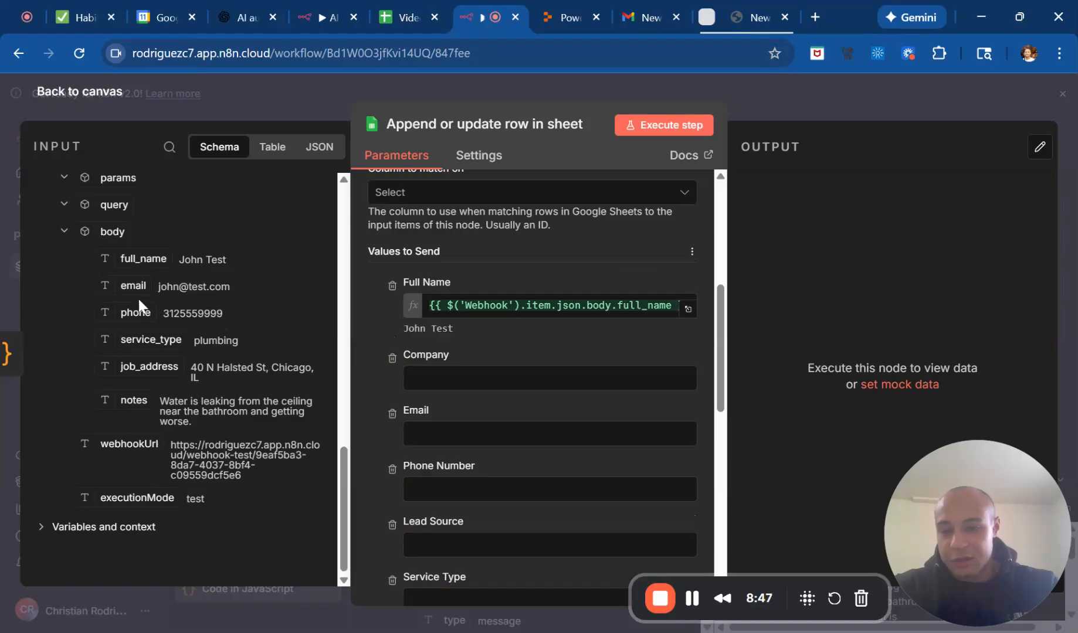
drag(133, 296, 462, 434)
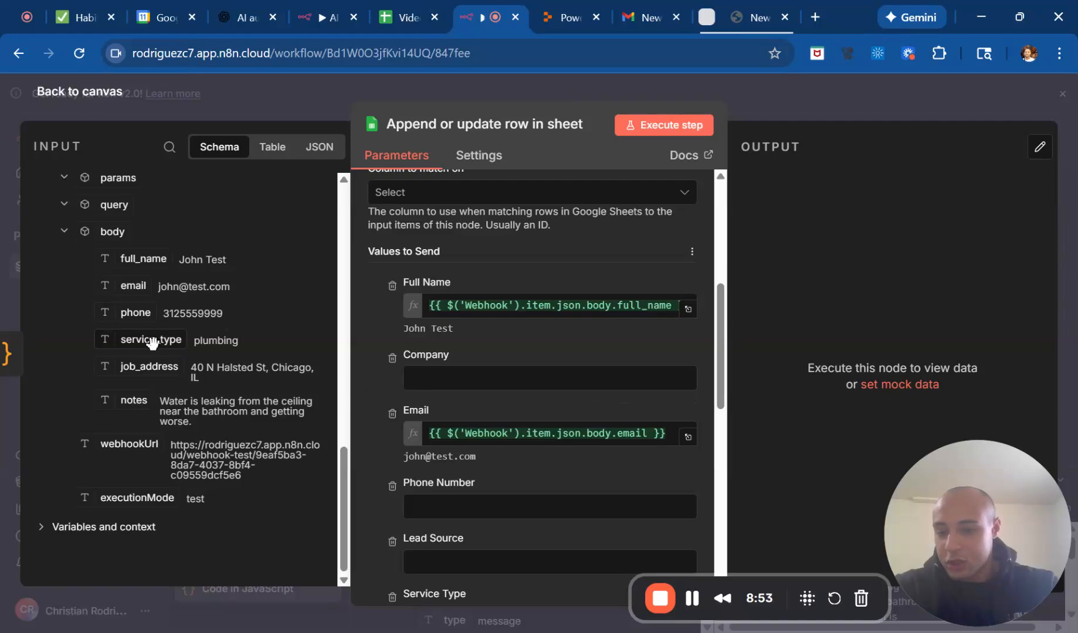
scroll(419, 487, down, 1)
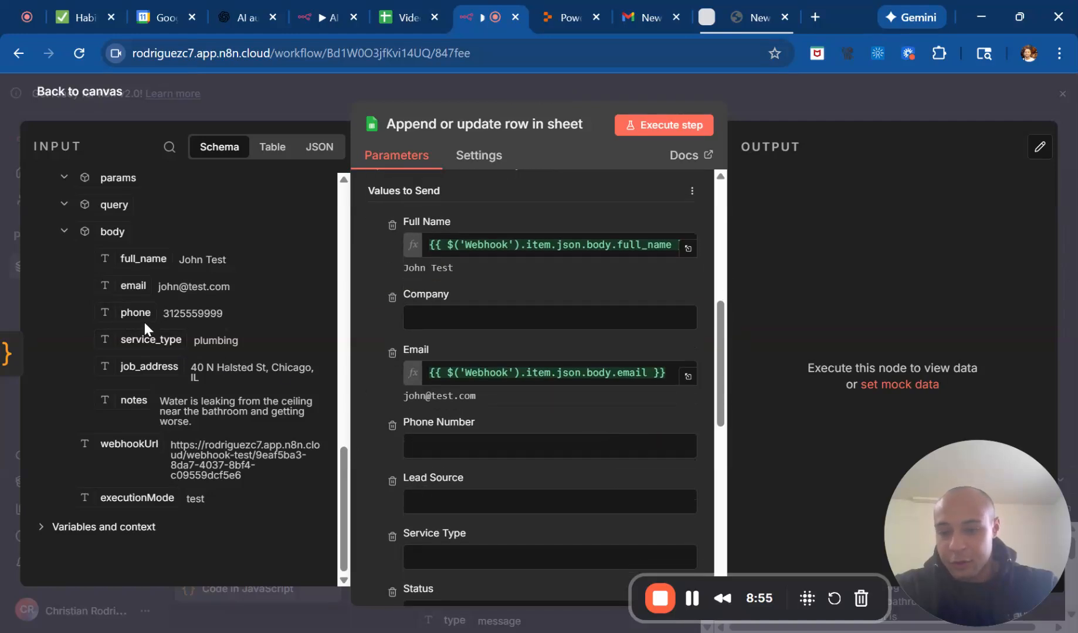
drag(135, 313, 431, 446)
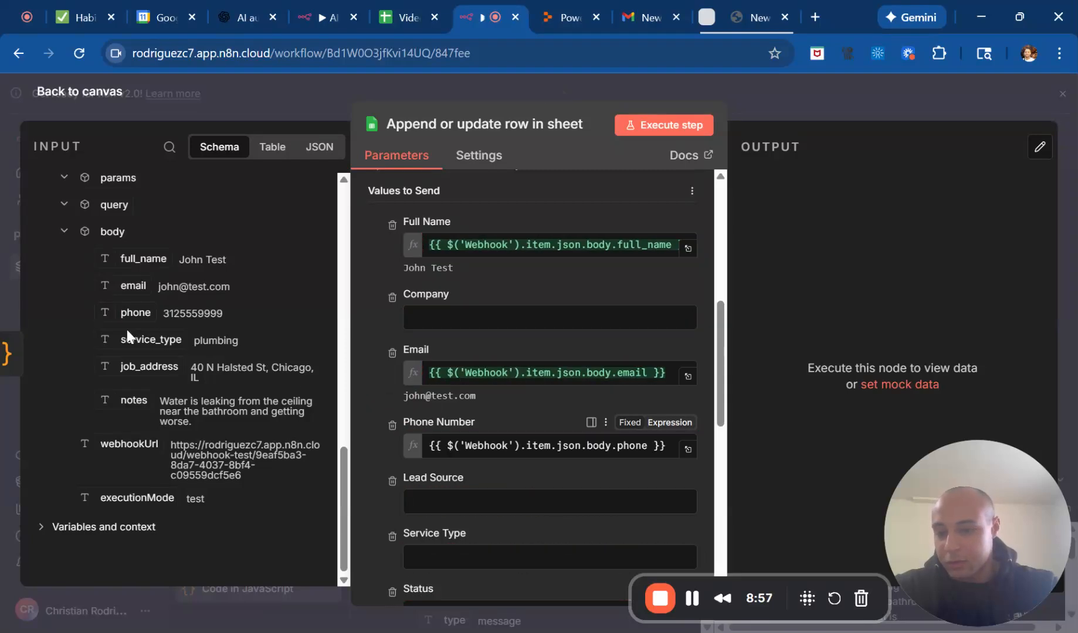
Map the Service Type and Job Address columns to the Webhook body's service_type and job_address fields.
scroll(394, 470, down, 3)
drag(145, 339, 412, 410)
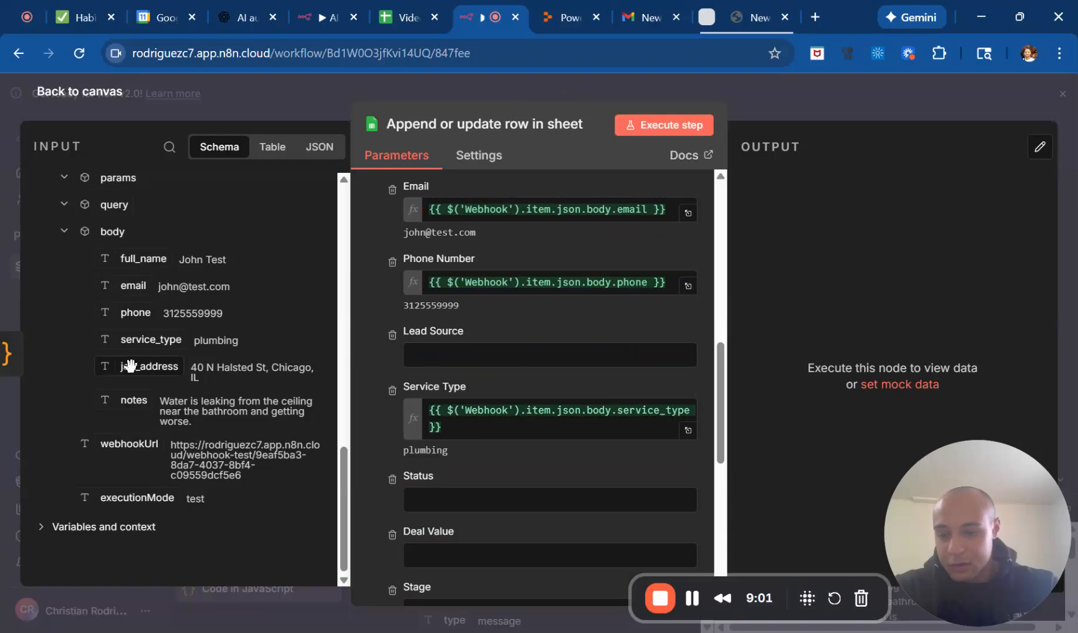
scroll(435, 485, down, 8)
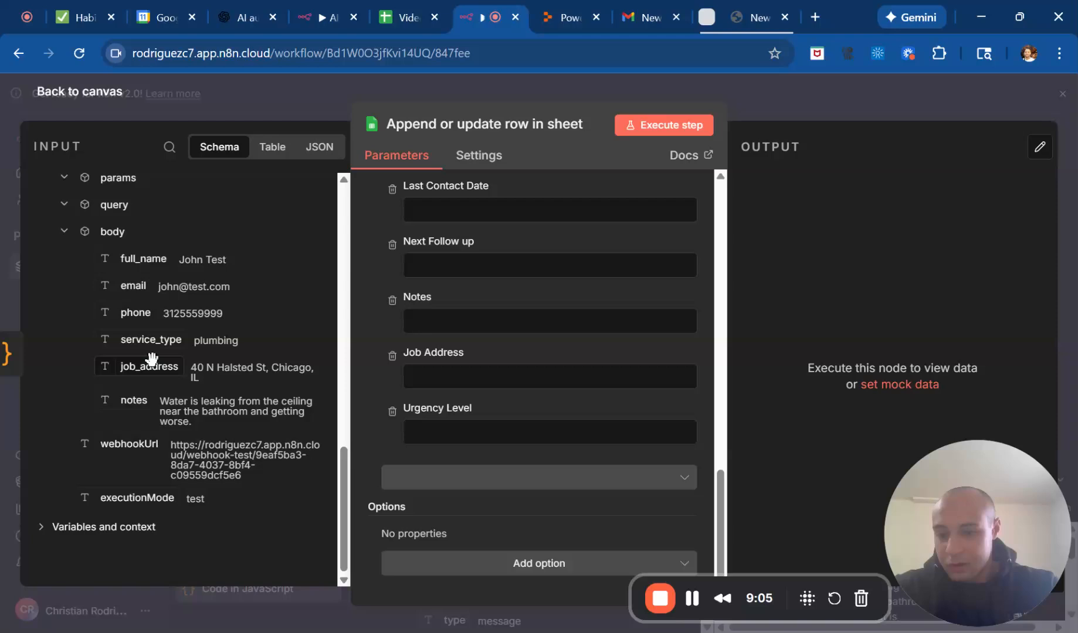
drag(253, 401, 399, 376)
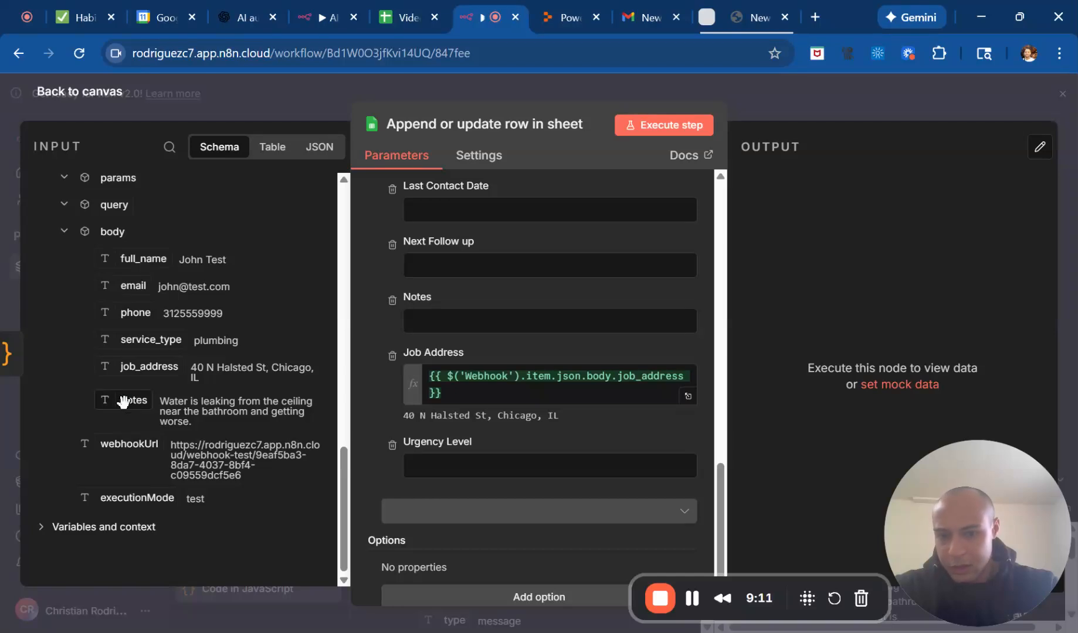
Map the Notes column to the summary field from the Code in JavaScript node.
drag(303, 356, 243, 389)
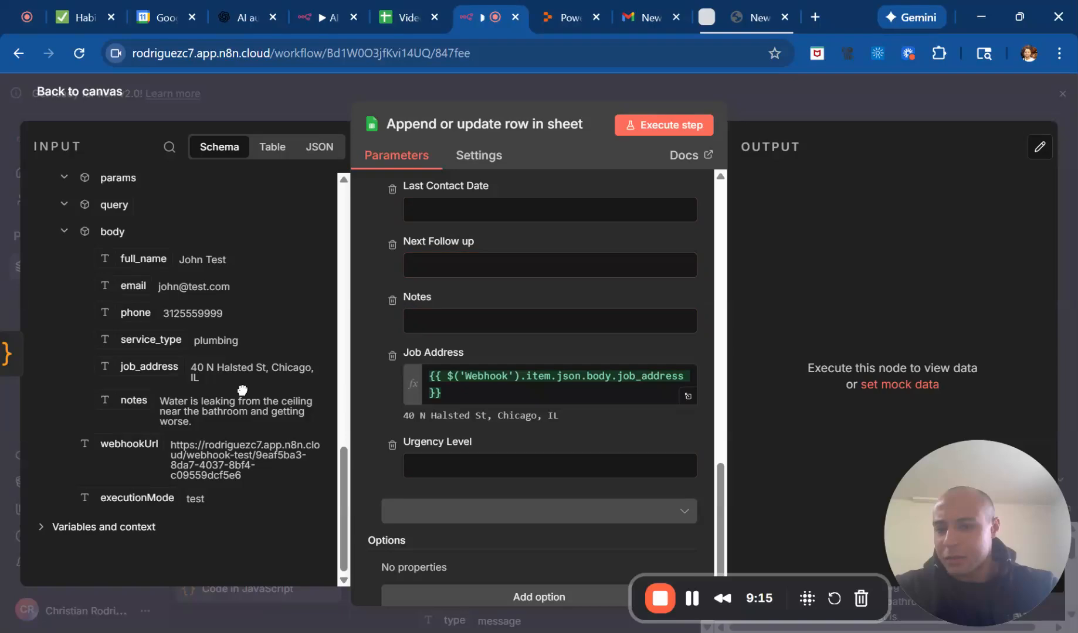
scroll(242, 390, up, 10)
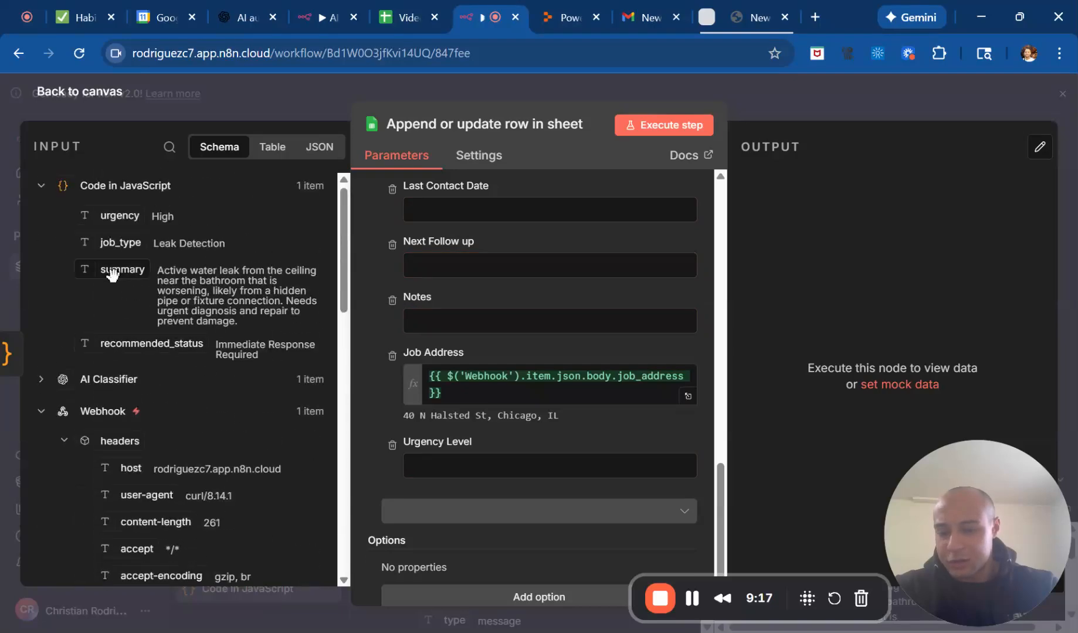
drag(112, 267, 419, 319)
Replace the Service Type column's expression with the job_type field from the Code in JavaScript node.
scroll(418, 267, up, 5)
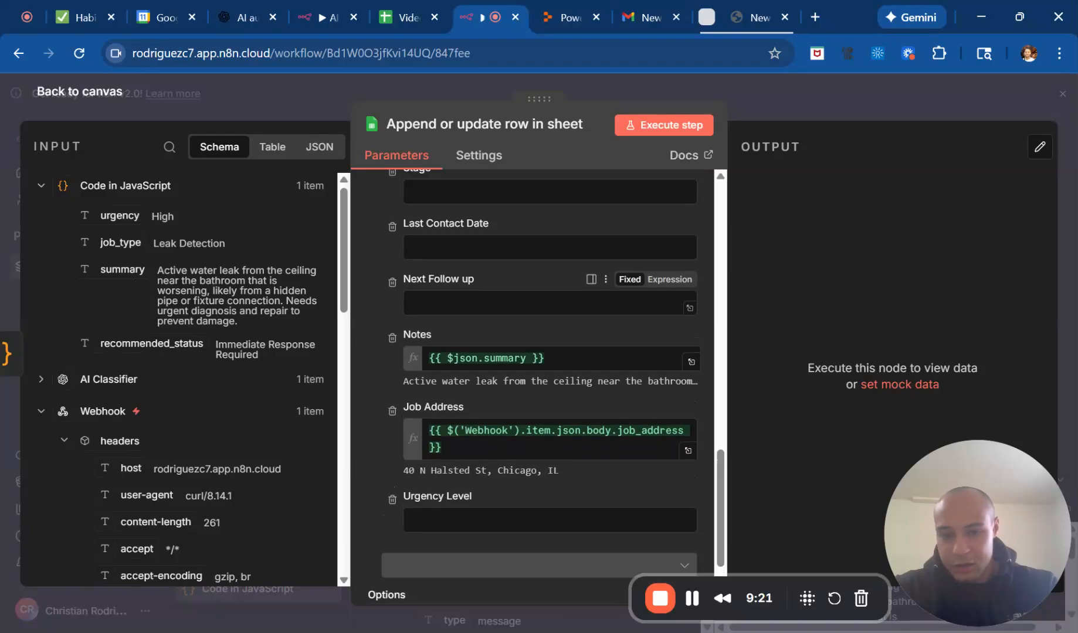
scroll(474, 325, up, 2)
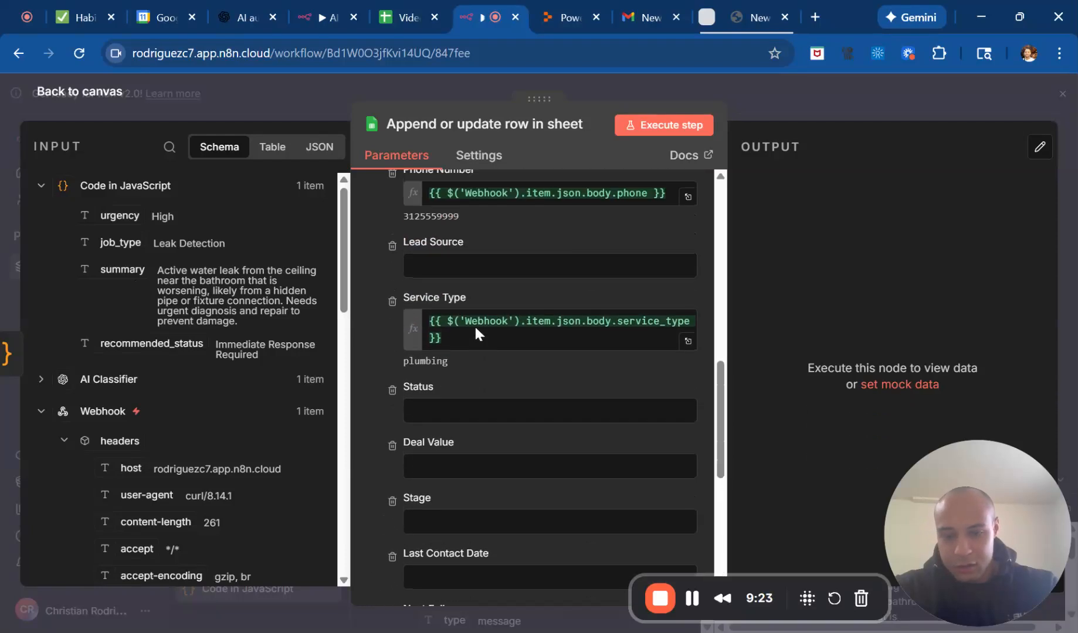
scroll(498, 446, down, 3)
scroll(498, 446, up, 3)
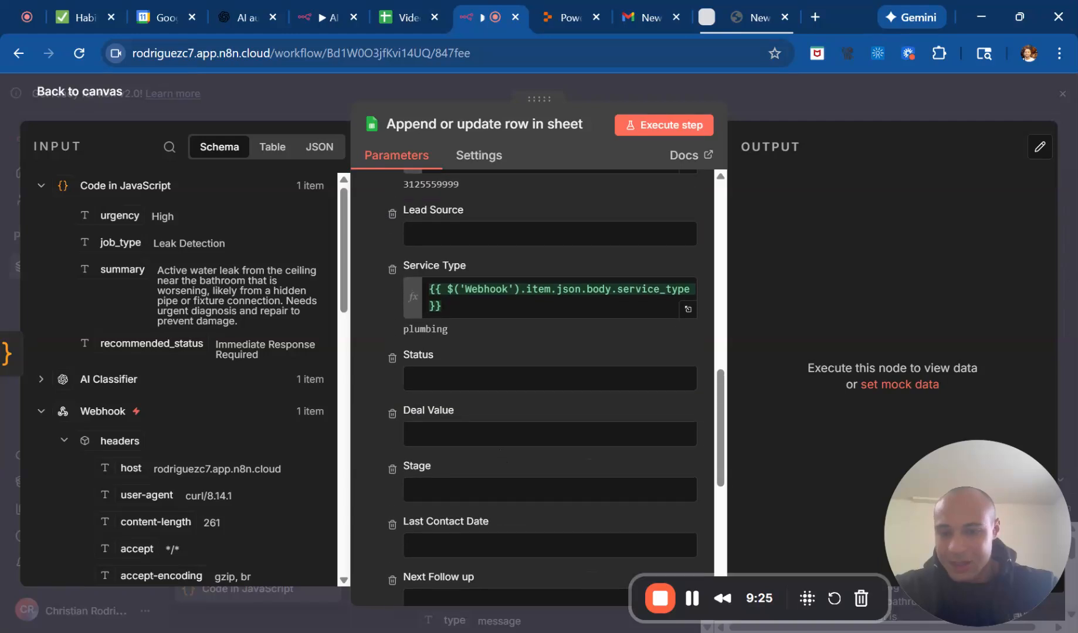
drag(451, 307, 388, 281)
key(BackSpace)
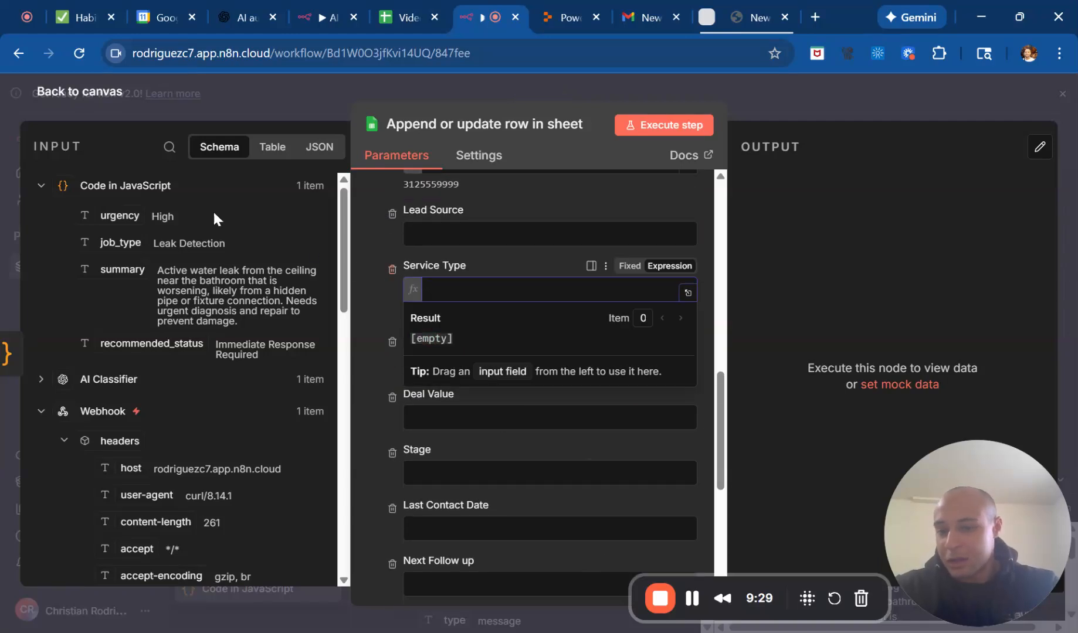
drag(323, 260, 444, 282)
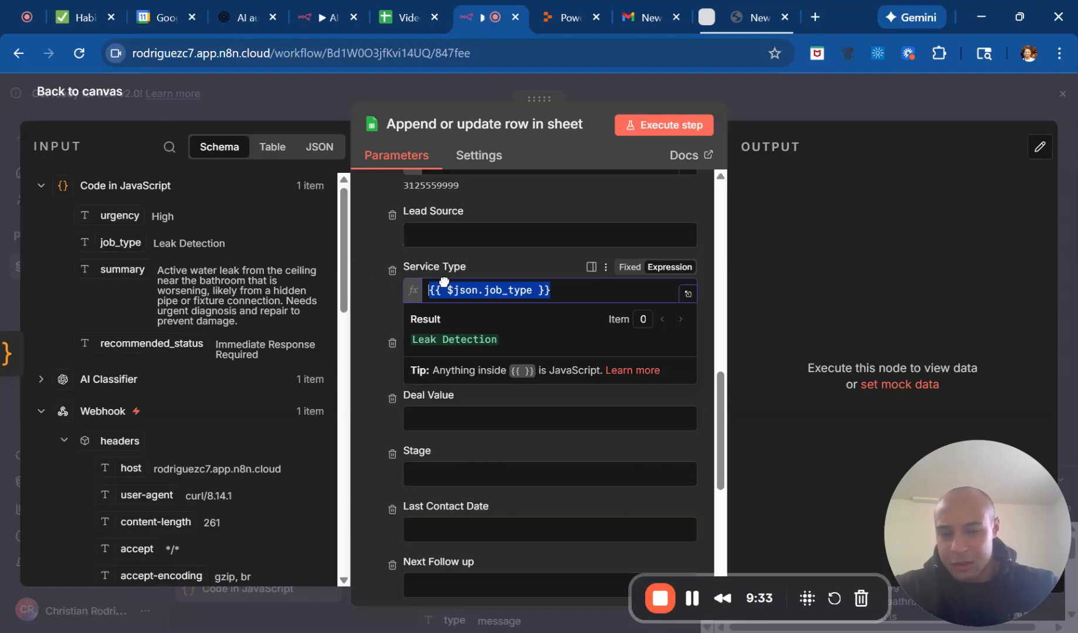
scroll(112, 419, down, 7)
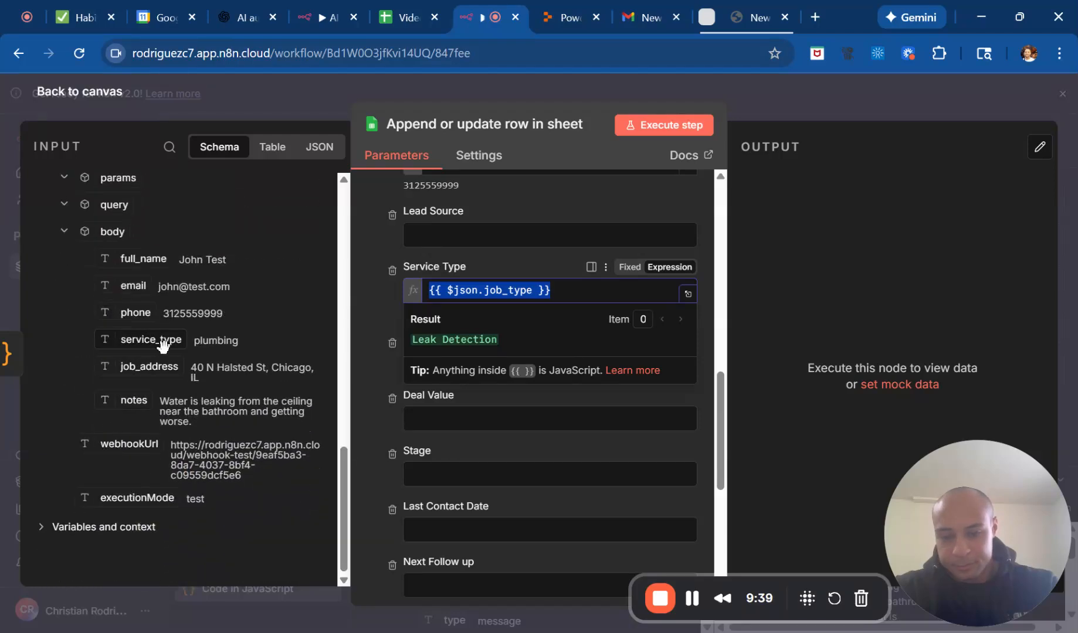
Append the Webhook body's service_type field to the Service Type column's expression, separated from job_type by a space.
drag(163, 346, 263, 391)
scroll(471, 457, down, 5)
scroll(470, 458, up, 1)
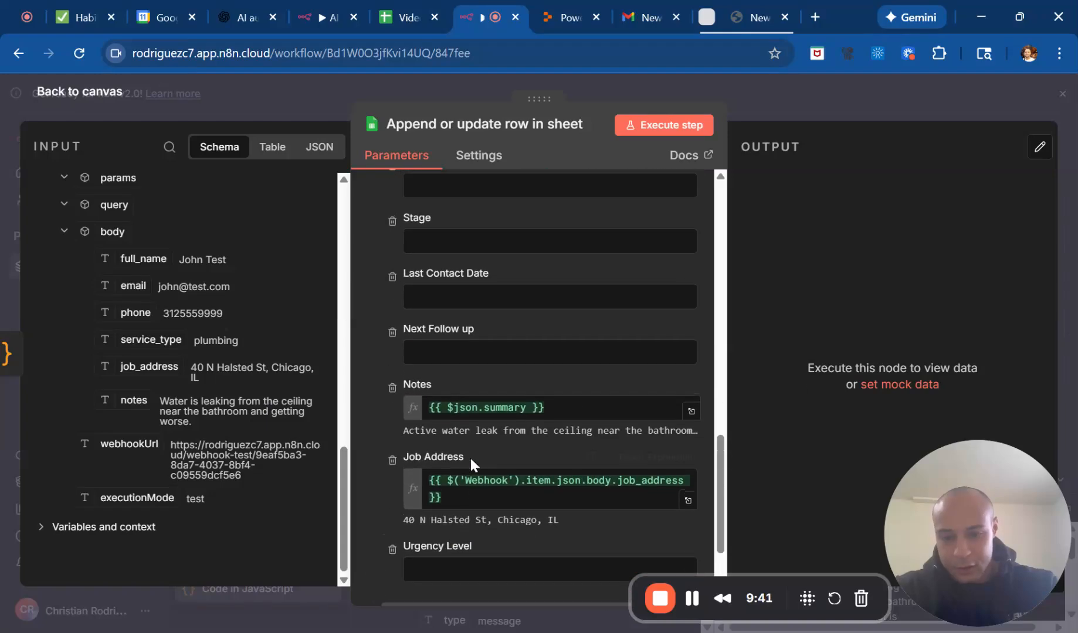
scroll(469, 456, up, 10)
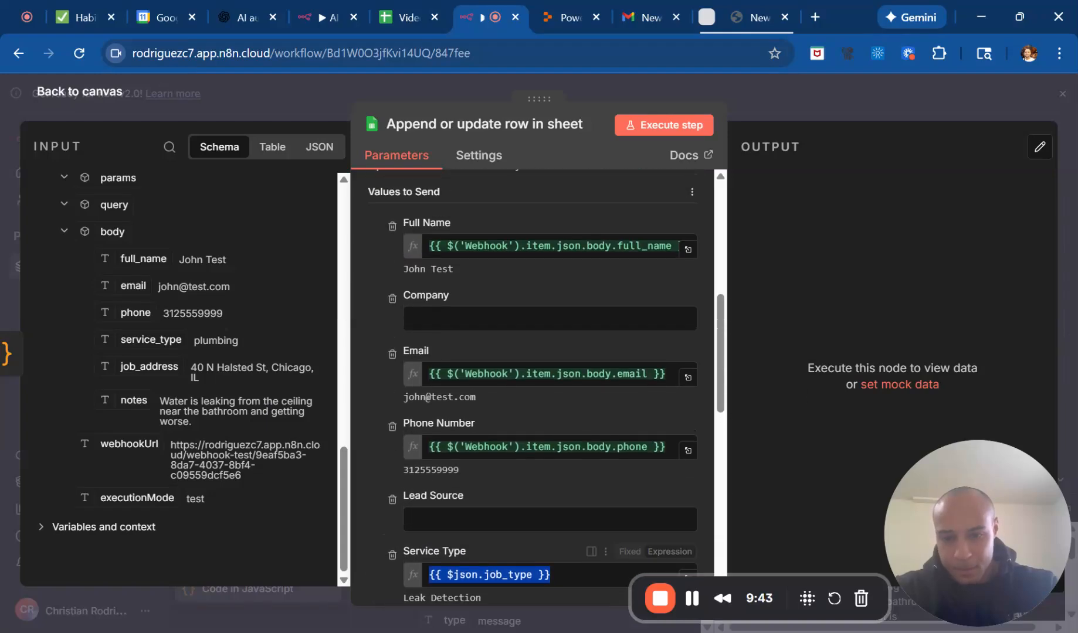
scroll(469, 456, up, 1)
scroll(469, 456, down, 4)
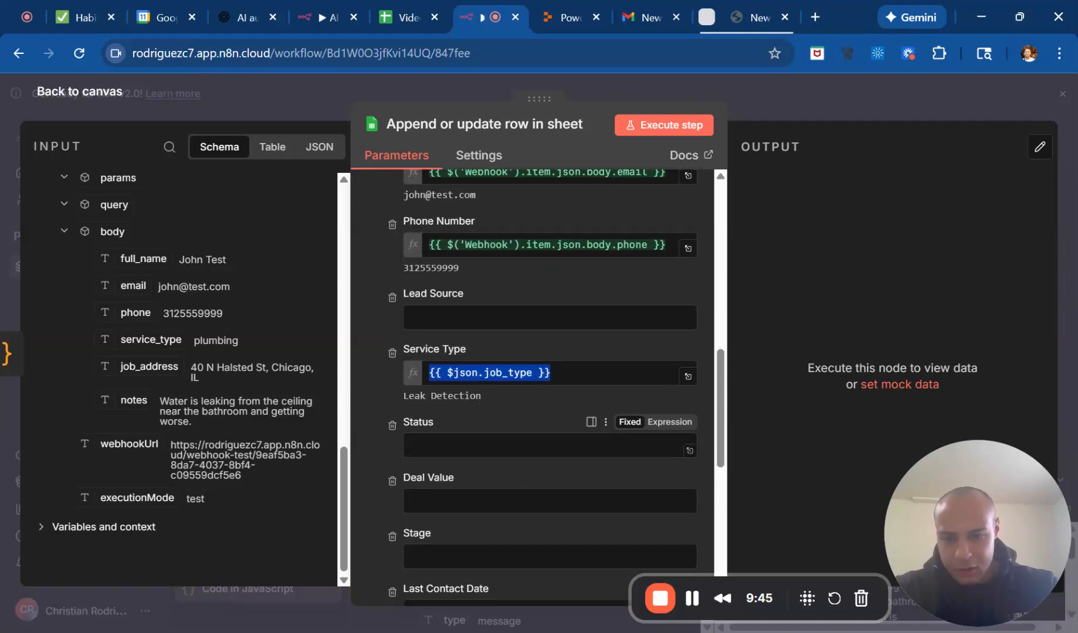
scroll(469, 455, down, 1)
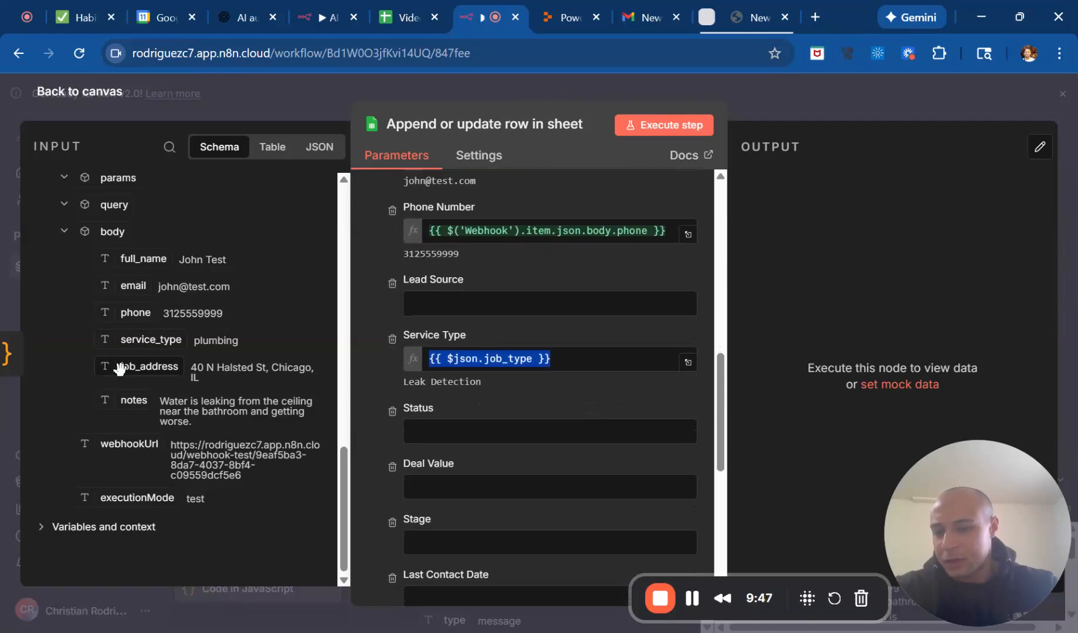
drag(150, 341, 587, 360)
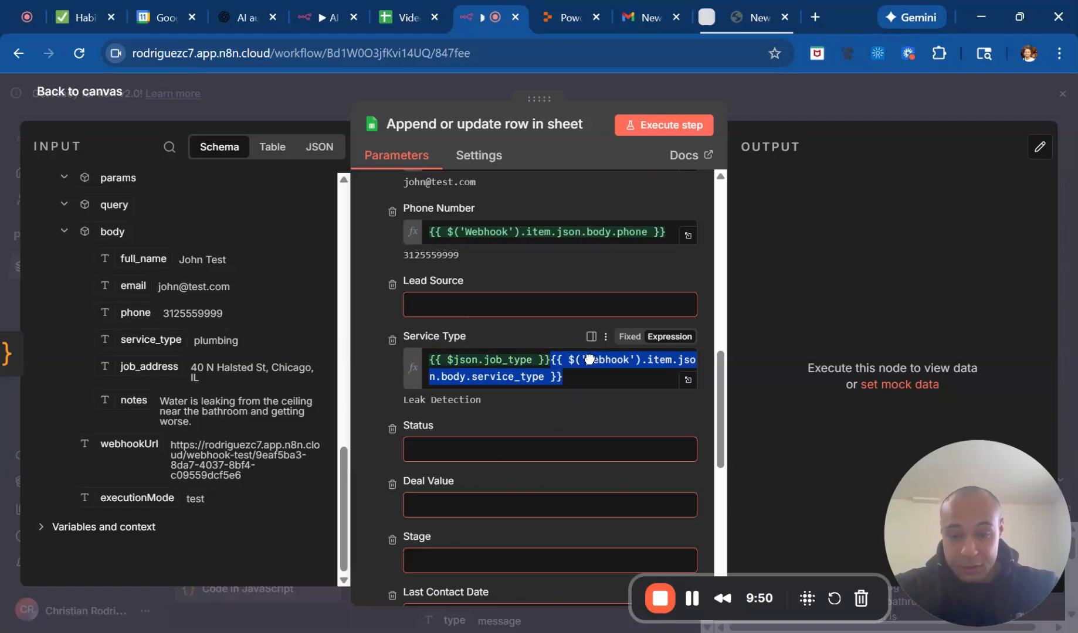
key(Left)
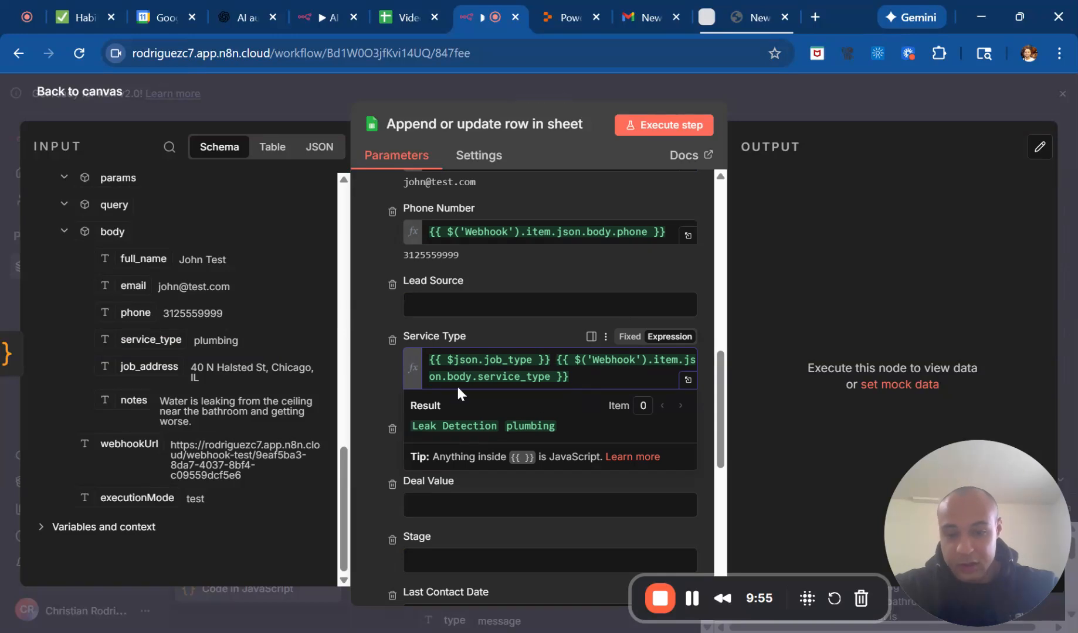
click(380, 303)
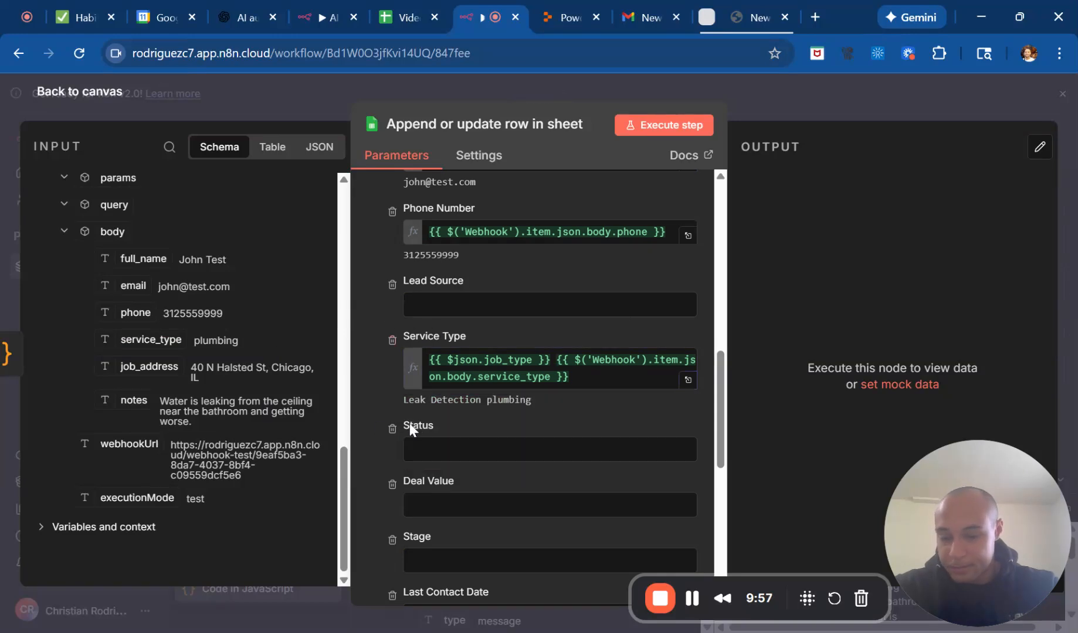
Map the Urgency Level column to the urgency field from the Code in JavaScript node.
scroll(182, 353, up, 10)
scroll(182, 353, up, 5)
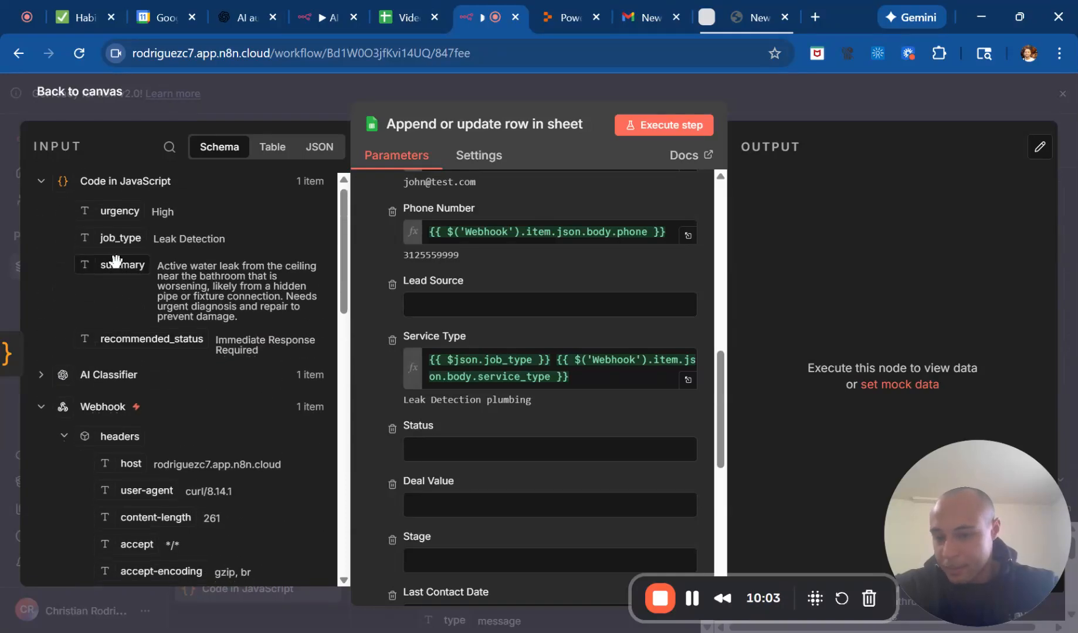
scroll(445, 340, down, 7)
scroll(447, 347, down, 1)
drag(121, 212, 481, 434)
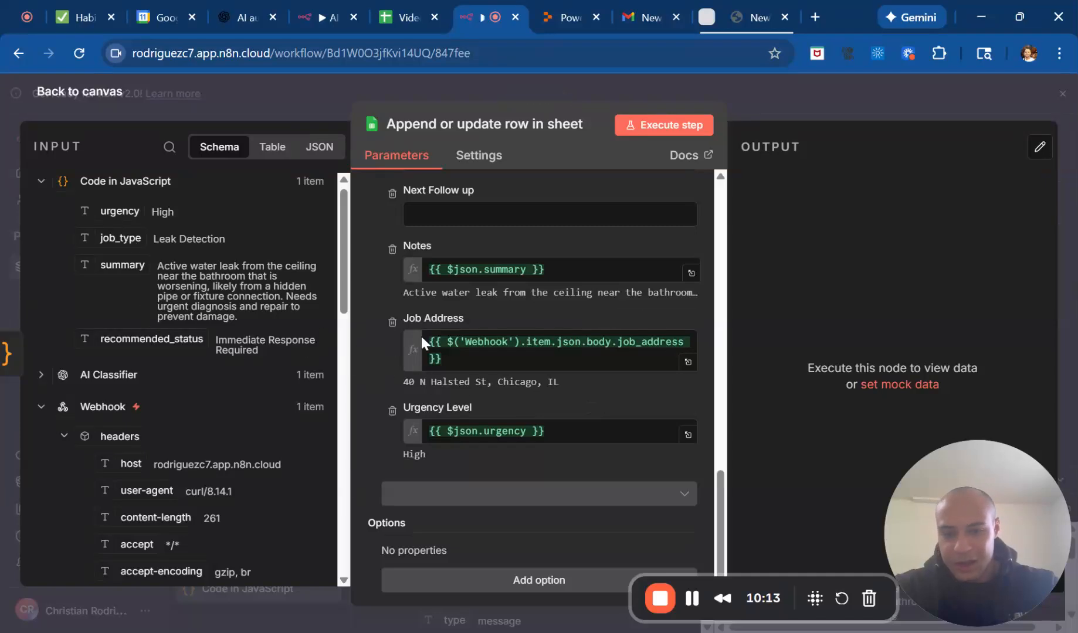
Map the Status column to the recommended_status field from the Code in JavaScript node.
scroll(454, 320, up, 3)
scroll(453, 317, up, 2)
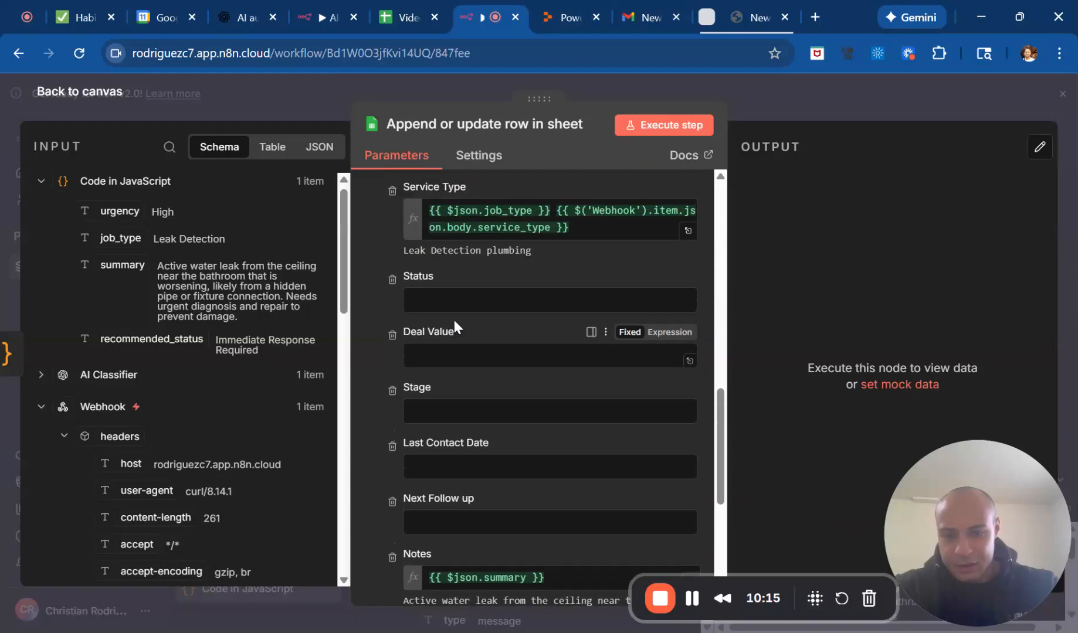
drag(162, 340, 499, 296)
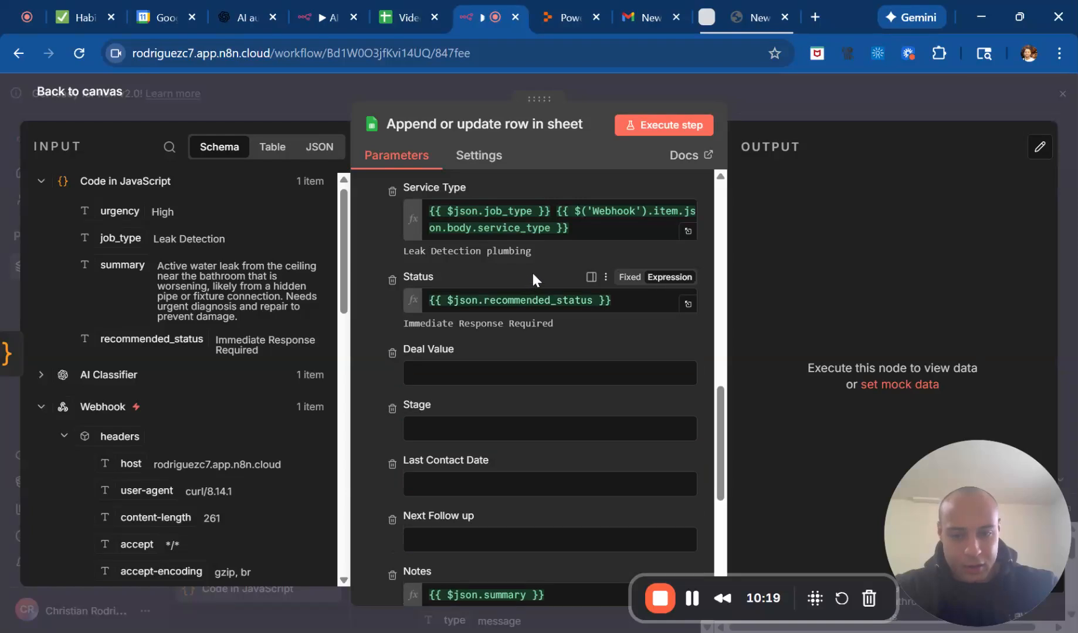
Rename the Google Sheets node as "Update row".
click(488, 126)
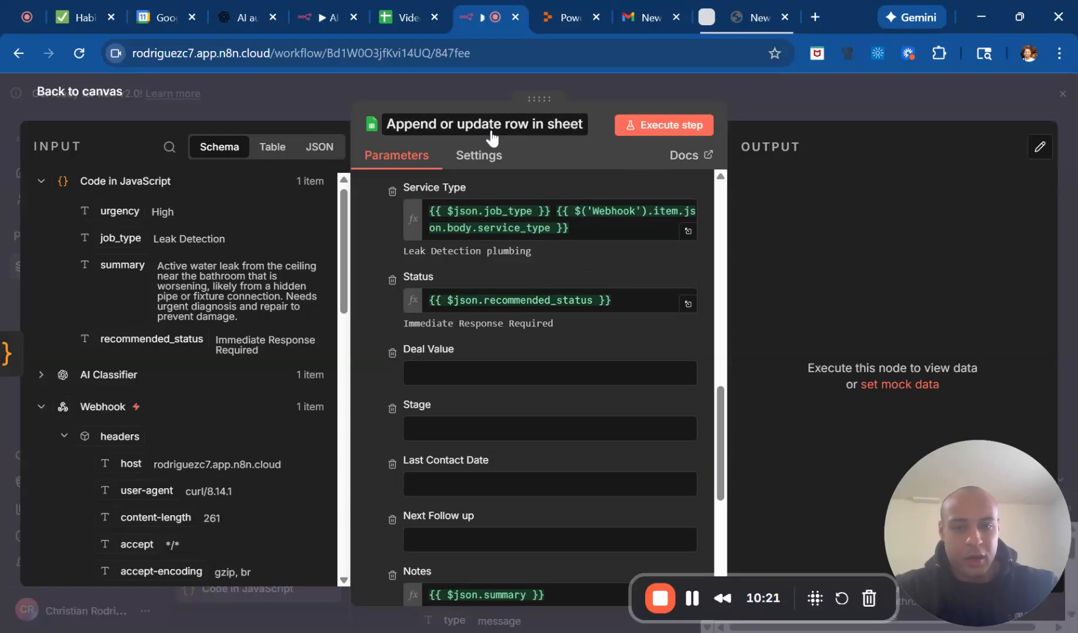
text(UPdate)
key(BackSpace)
key(BackSpace)
key(BackSpace)
key(BackSpace)
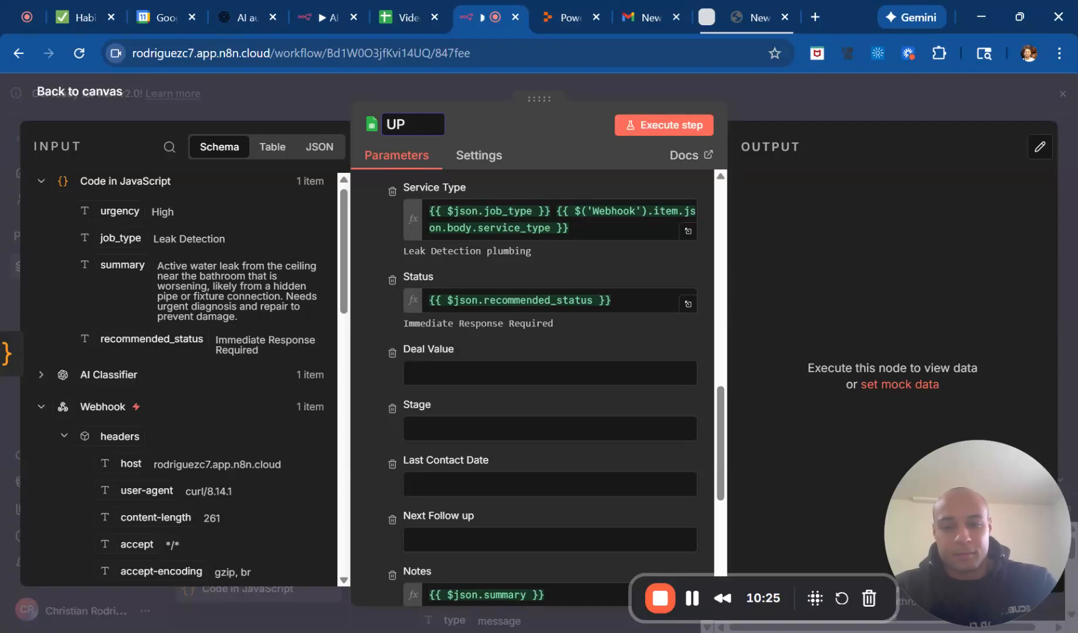
text(pdate row)
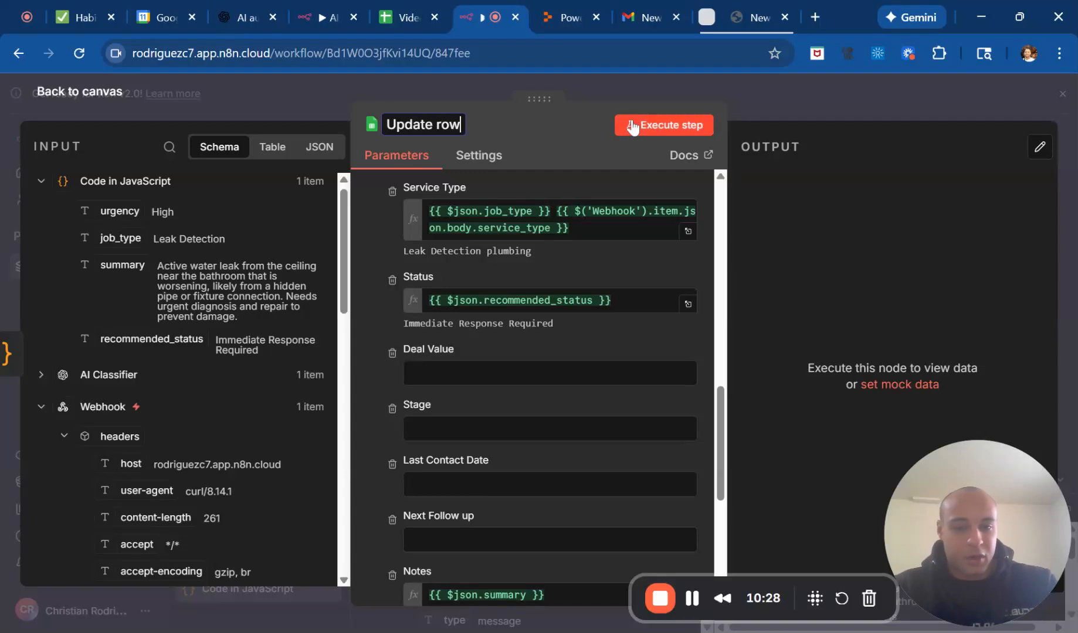
key(Return)
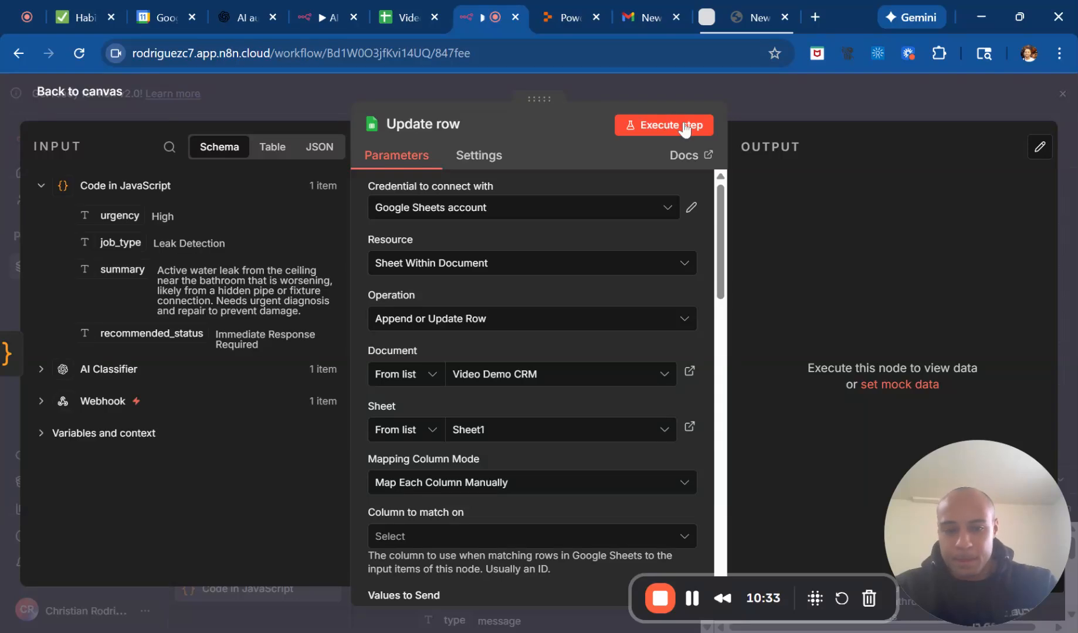
Set Full Name as the column to match on and execute the Google Sheets node.
click(672, 127)
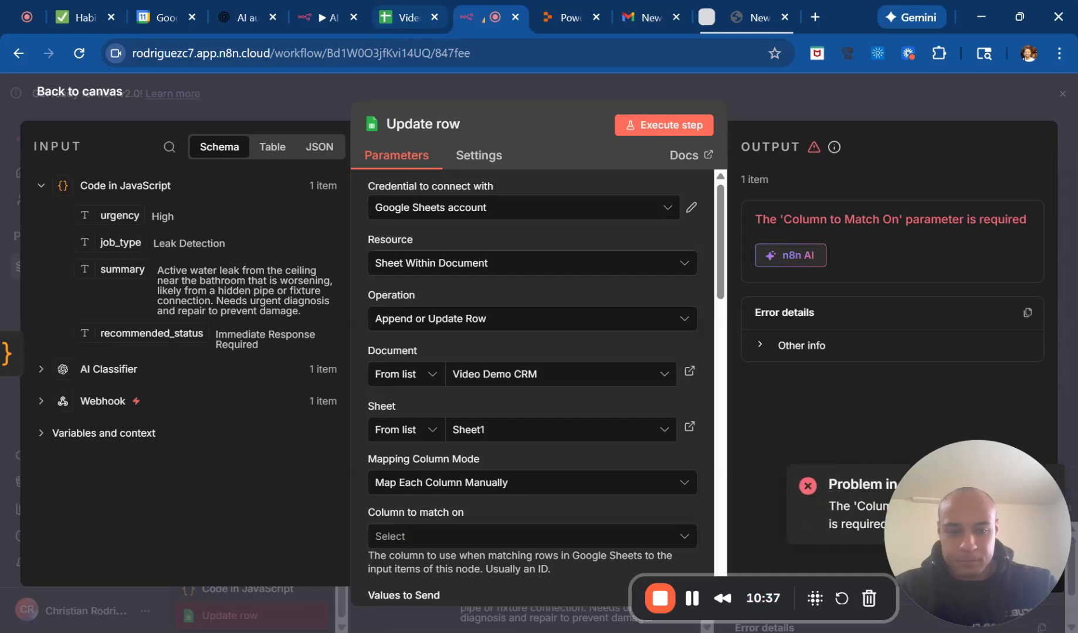
scroll(624, 287, down, 3)
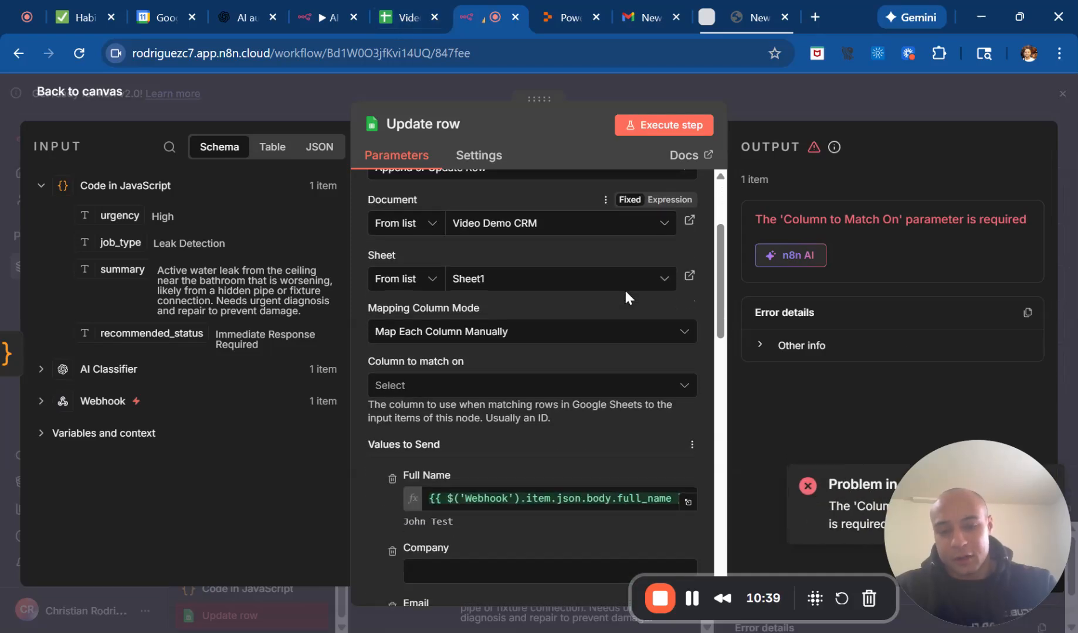
click(645, 368)
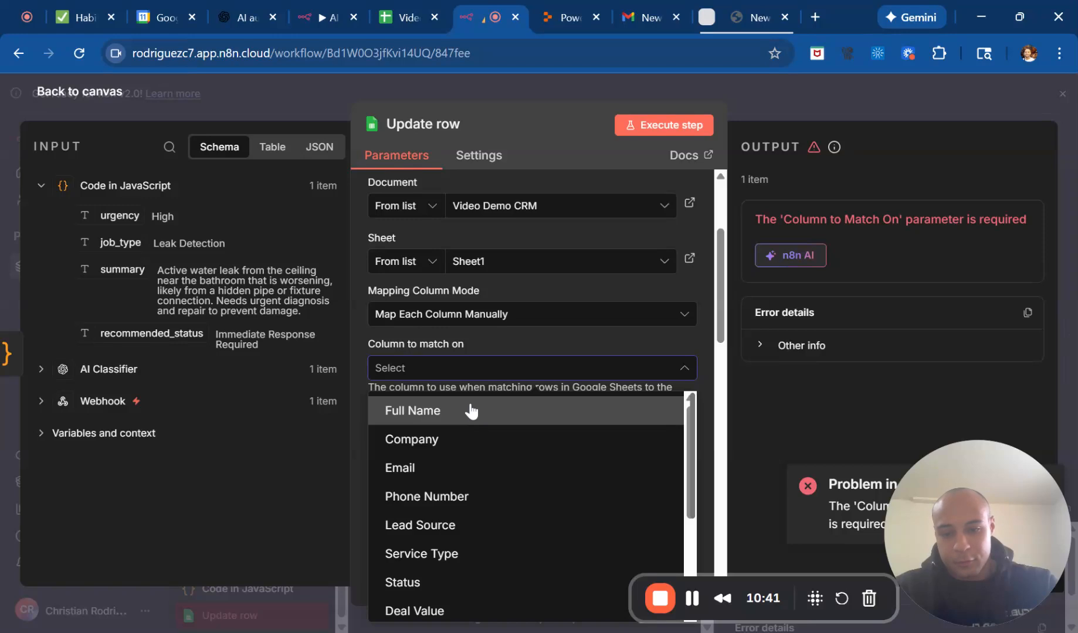
click(471, 410)
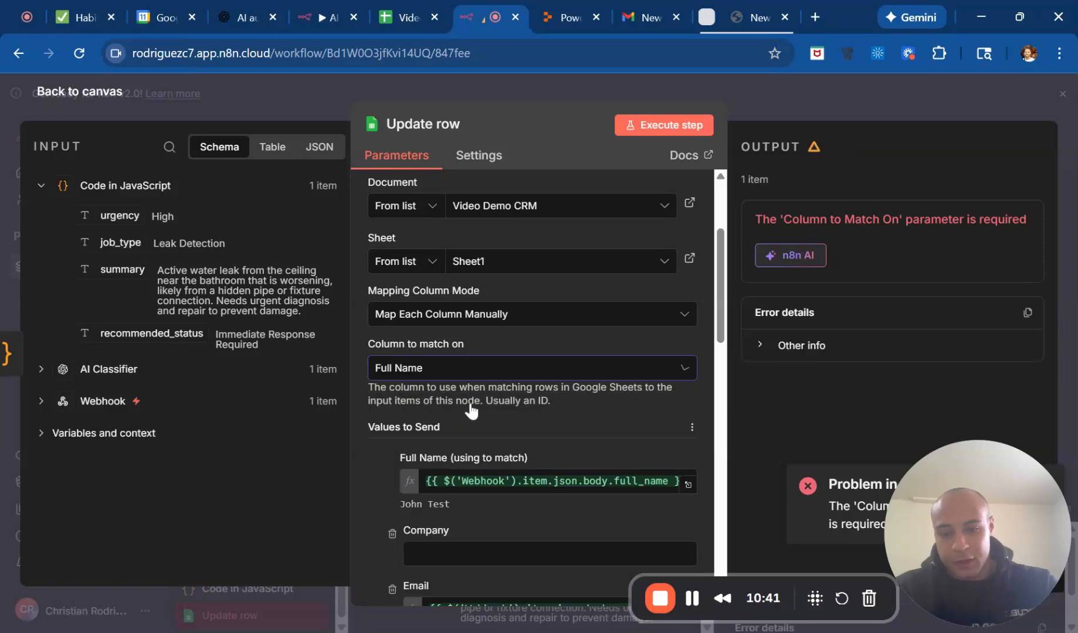
click(669, 126)
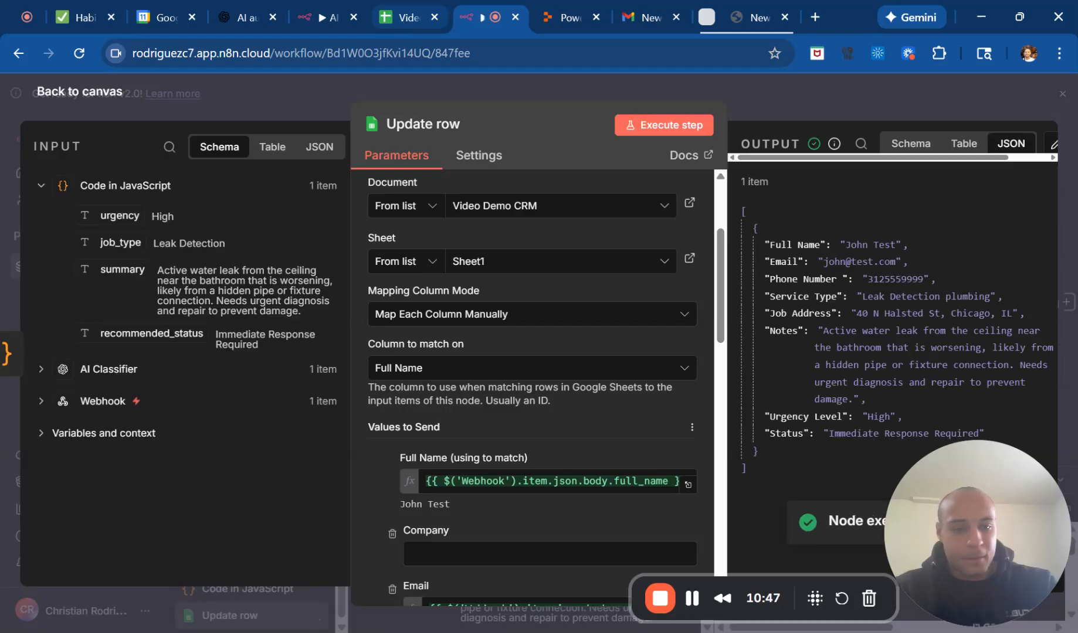
Switch to the Video Demo CRM spreadsheet in Google Sheets and examine the test lead's values in row 9 across all columns.
click(402, 20)
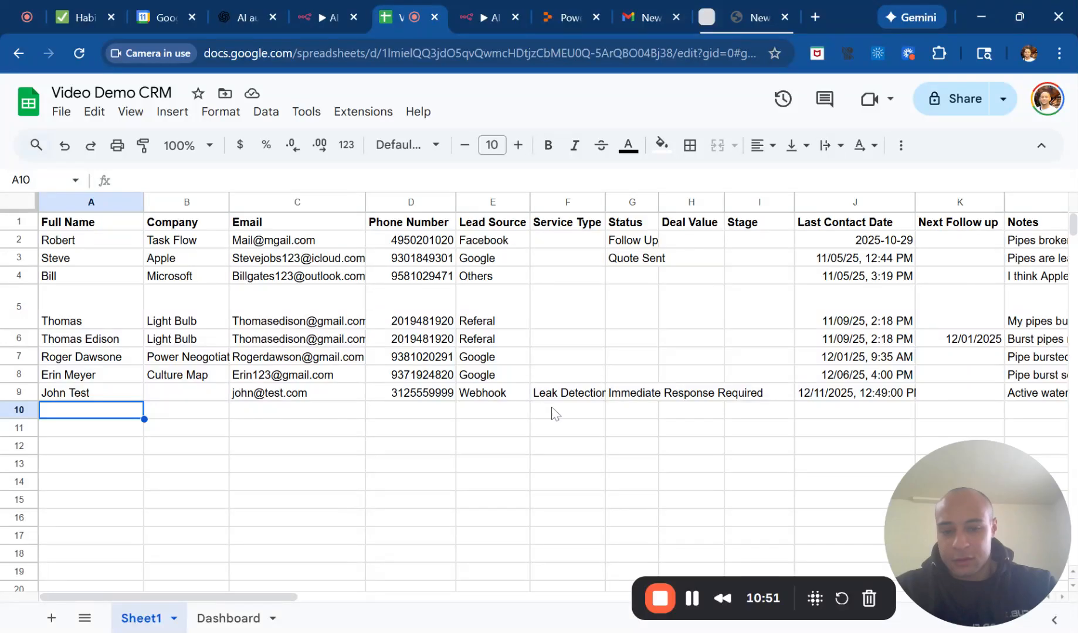
scroll(577, 414, right, 1)
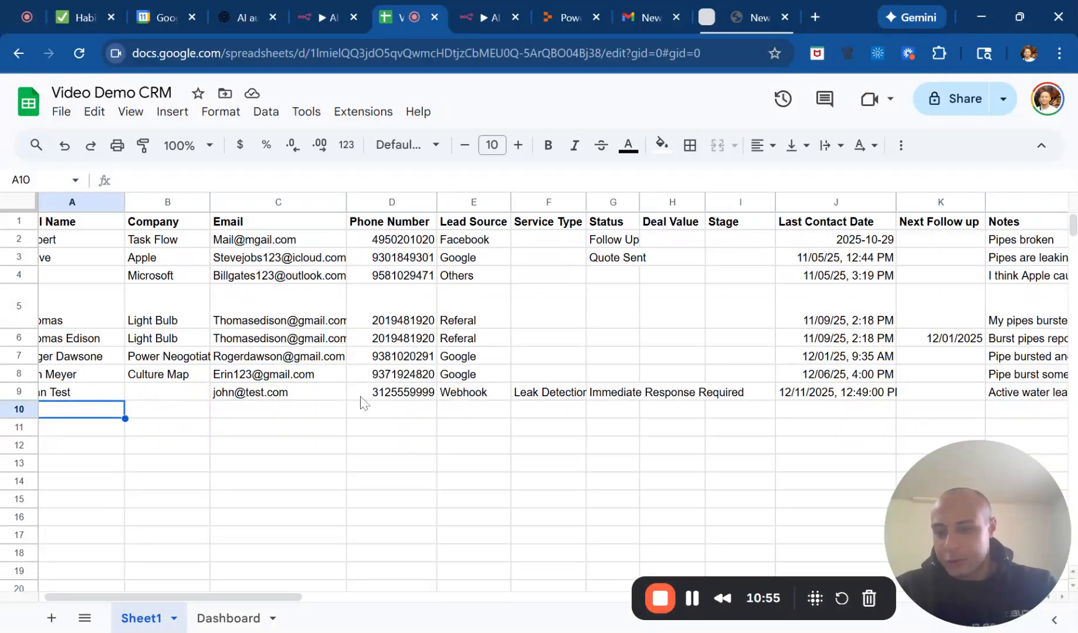
scroll(360, 405, left, 1)
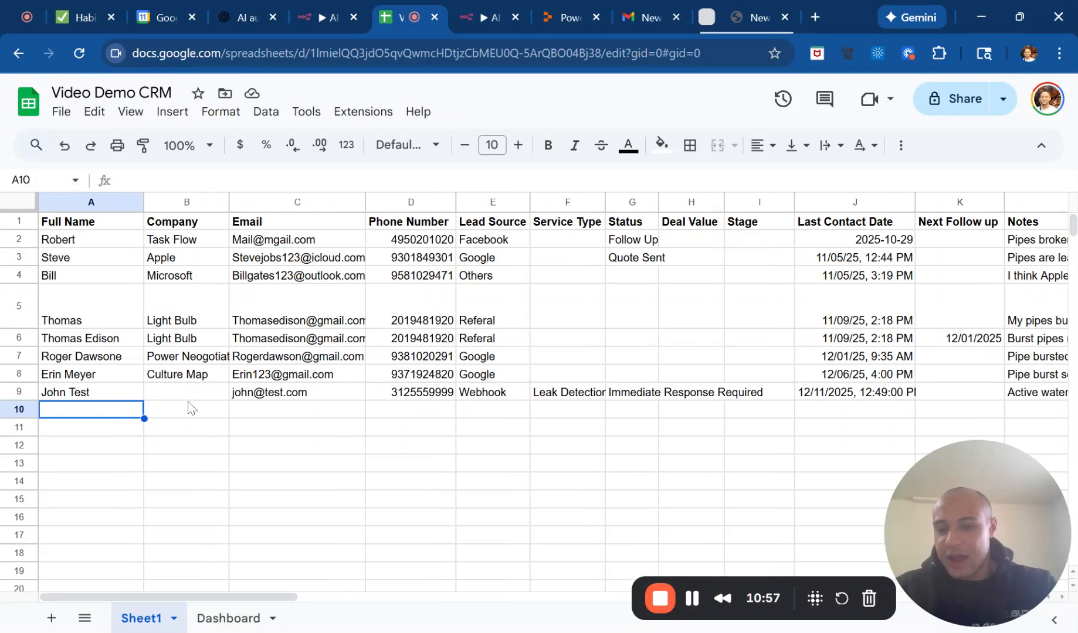
scroll(317, 391, right, 1)
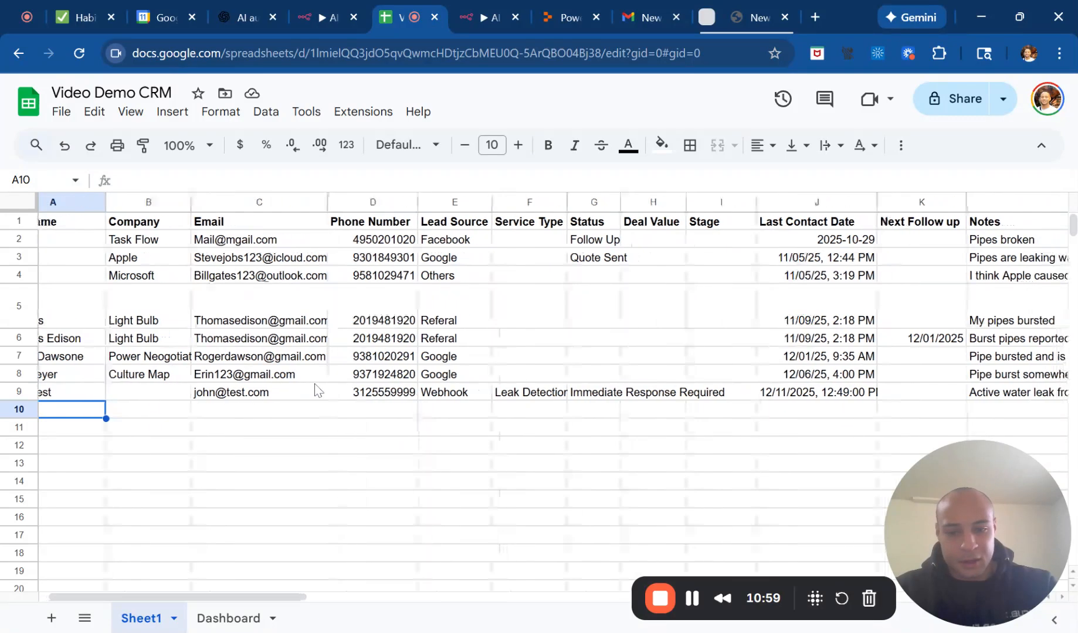
click(534, 393)
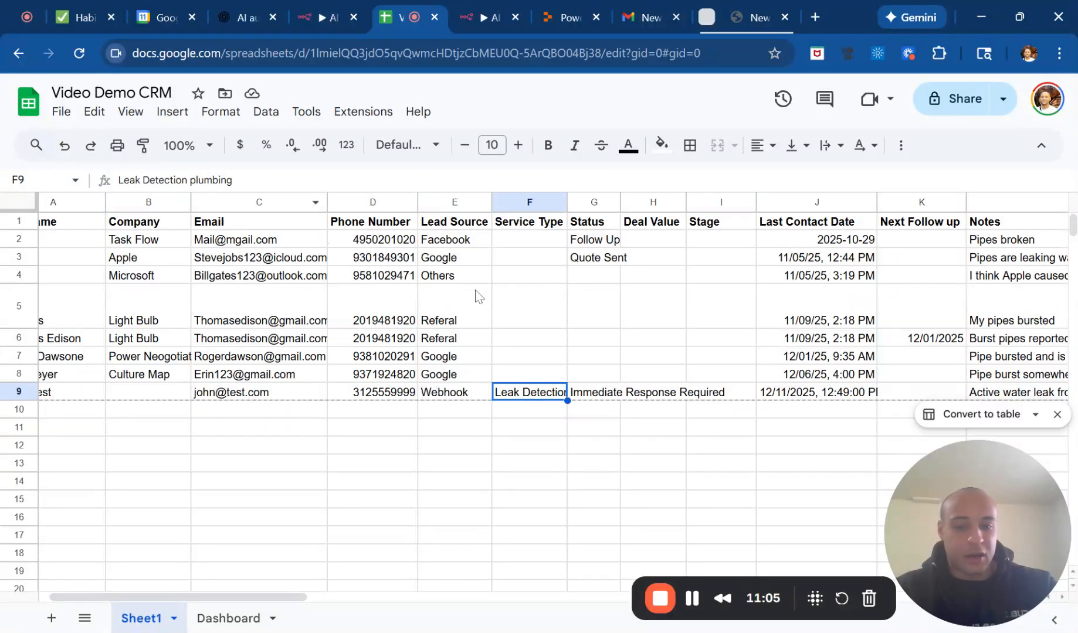
key(Right)
key(Right)
key(Left)
key(Right)
key(Right)
key(Right)
key(Right)
key(Right)
key(Right)
key(Right)
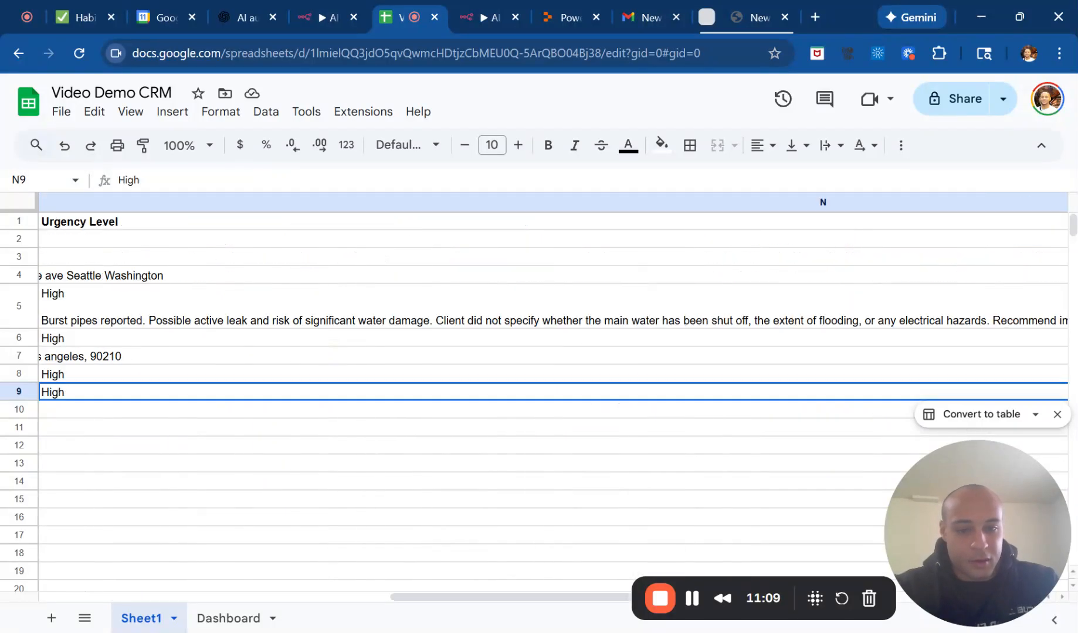
key(Left)
key(Right)
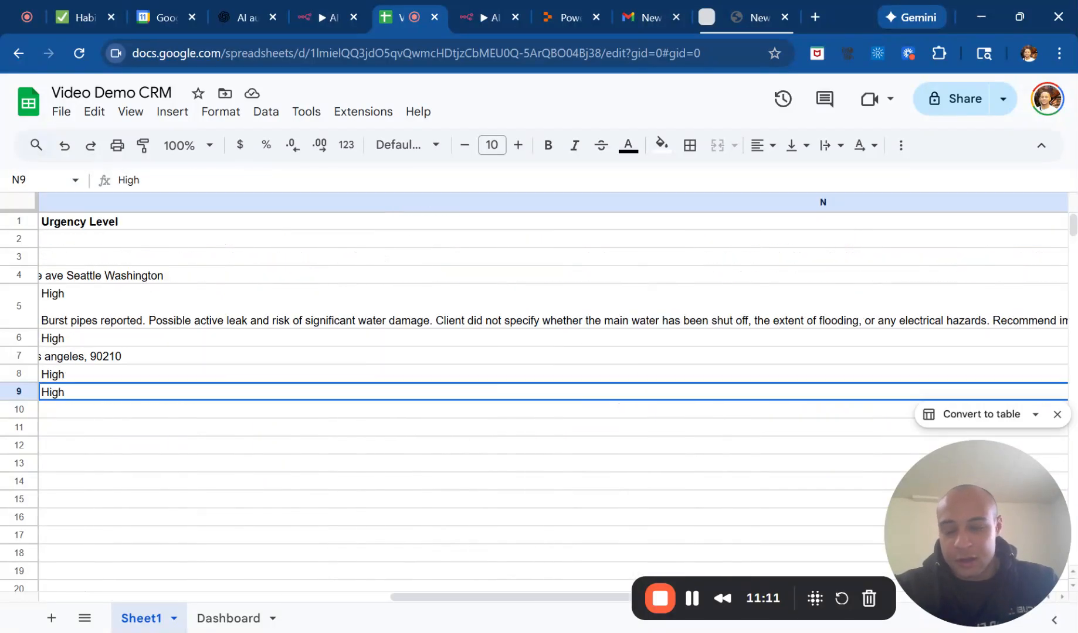
key(Right)
key(Left)
key(Left)
key(Left)
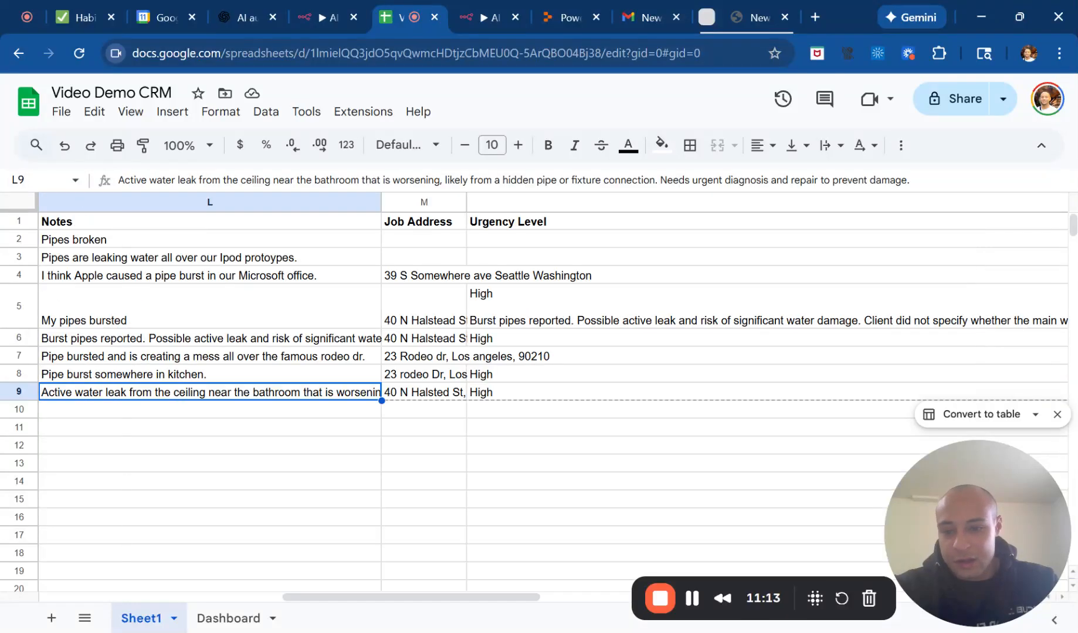
key(Left)
key(Left)
key(Left)
key(Left)
key(Left)
key(Left)
key(Left)
key(Left)
key(Left)
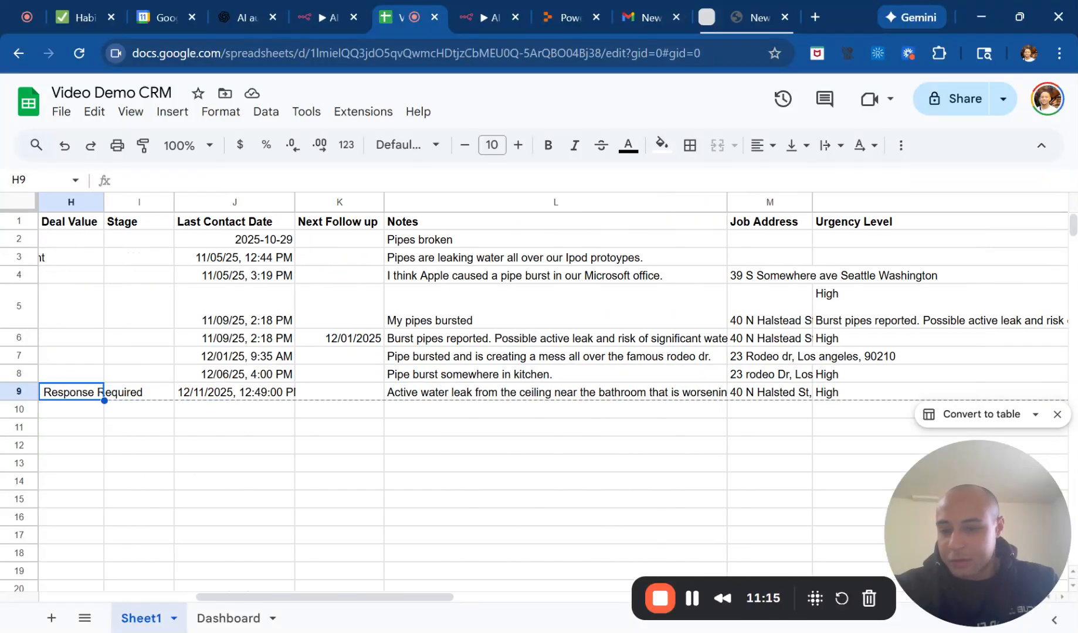
key(Left)
key(Left)
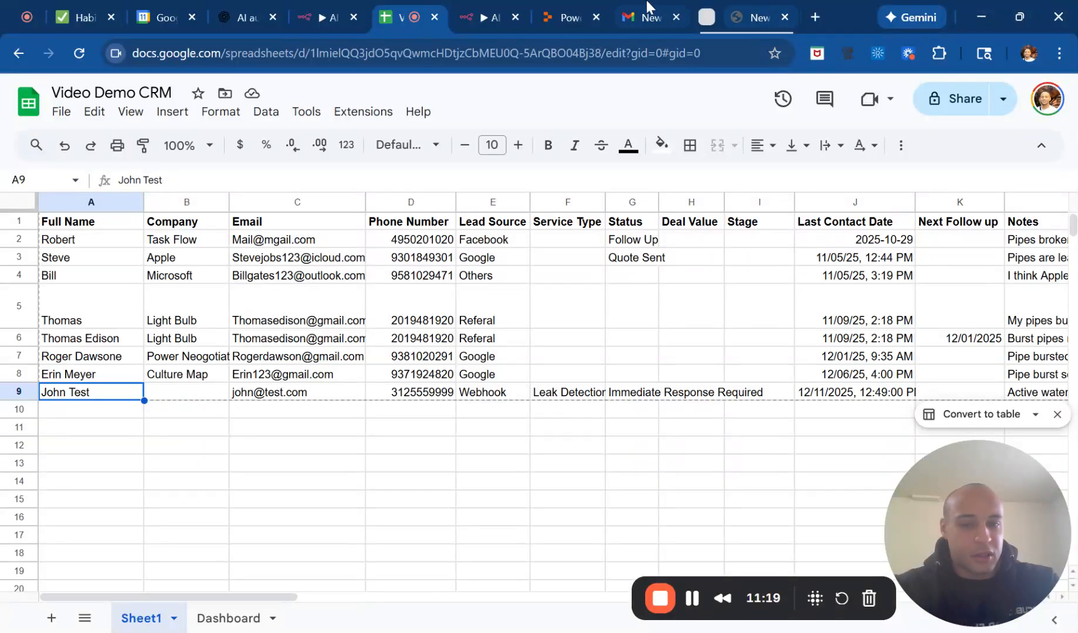
Switch back to the n8n workflow, close the Update row node's settings and save the workflow.
click(502, 9)
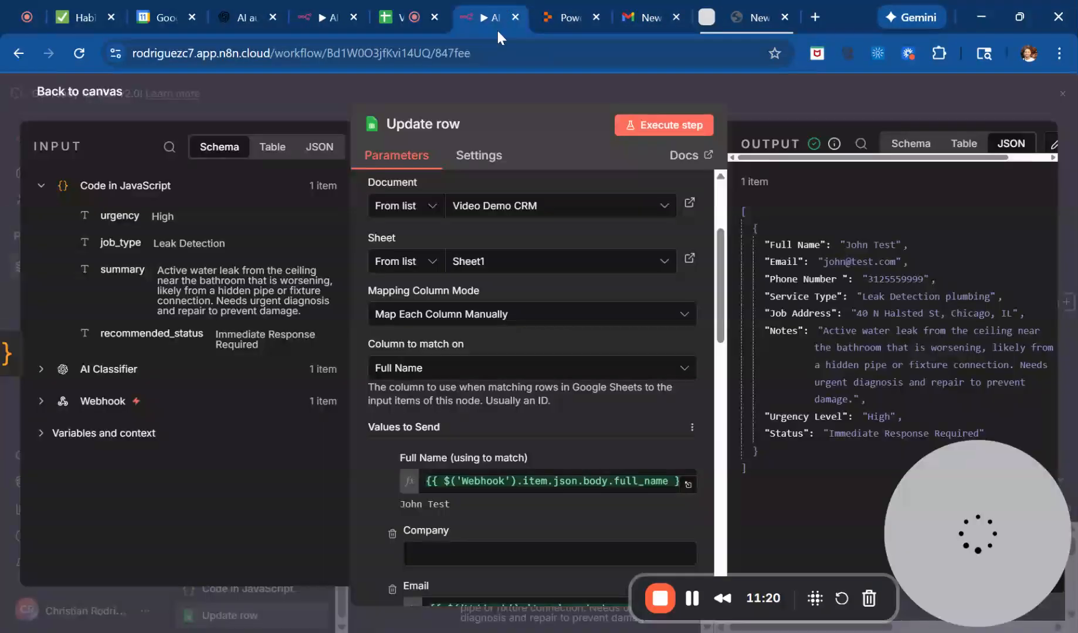
scroll(597, 390, down, 10)
scroll(597, 390, down, 5)
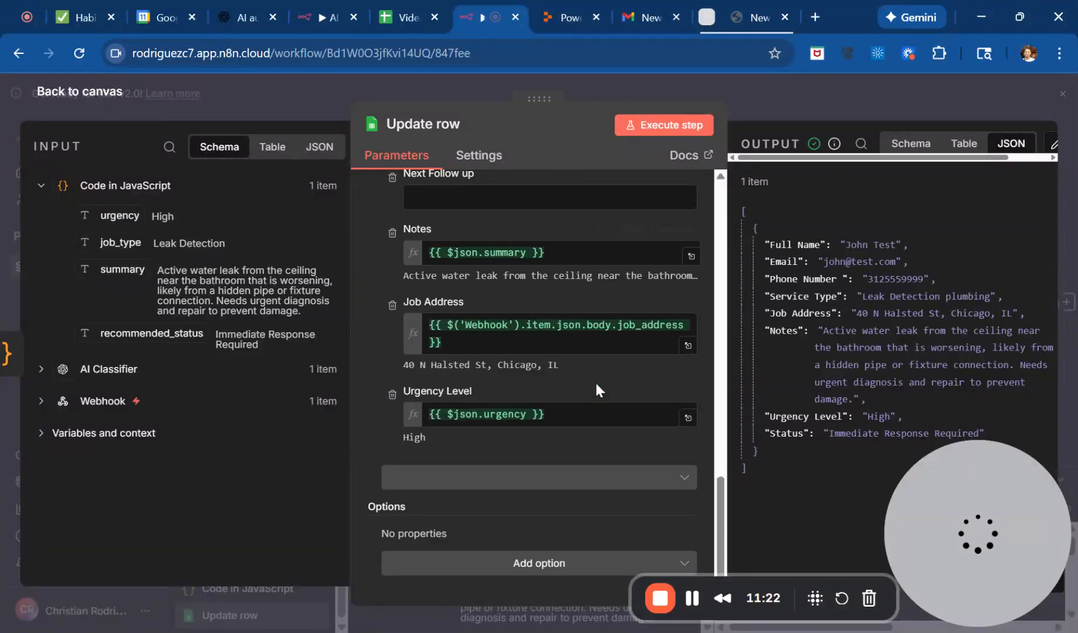
click(782, 92)
click(968, 141)
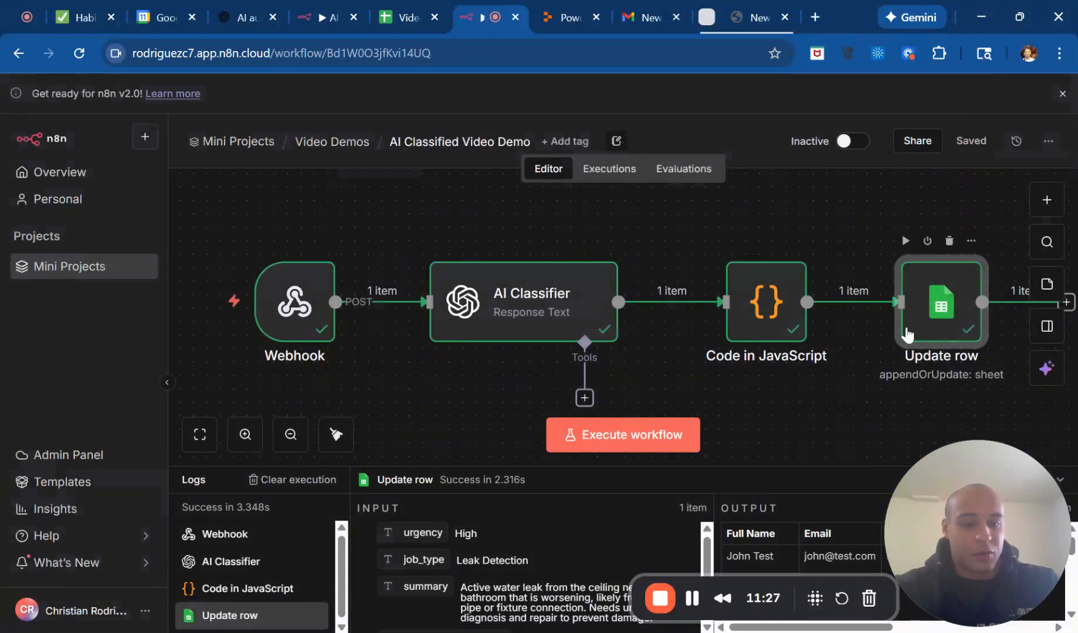
Add a Gmail node with the Send a message action after the Update row node.
scroll(908, 329, right, 5)
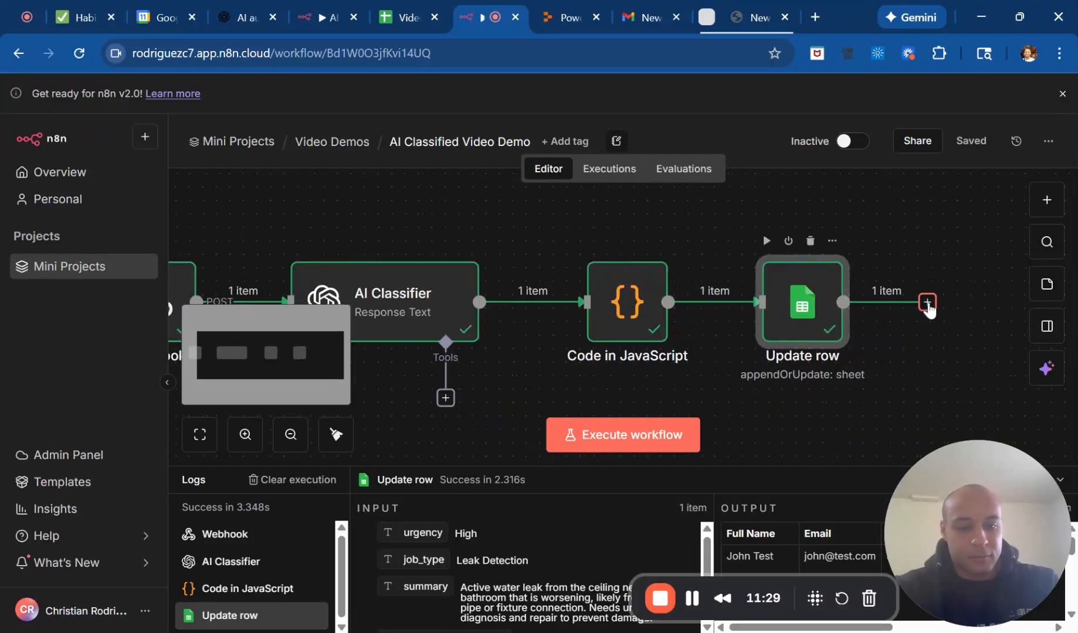
click(927, 302)
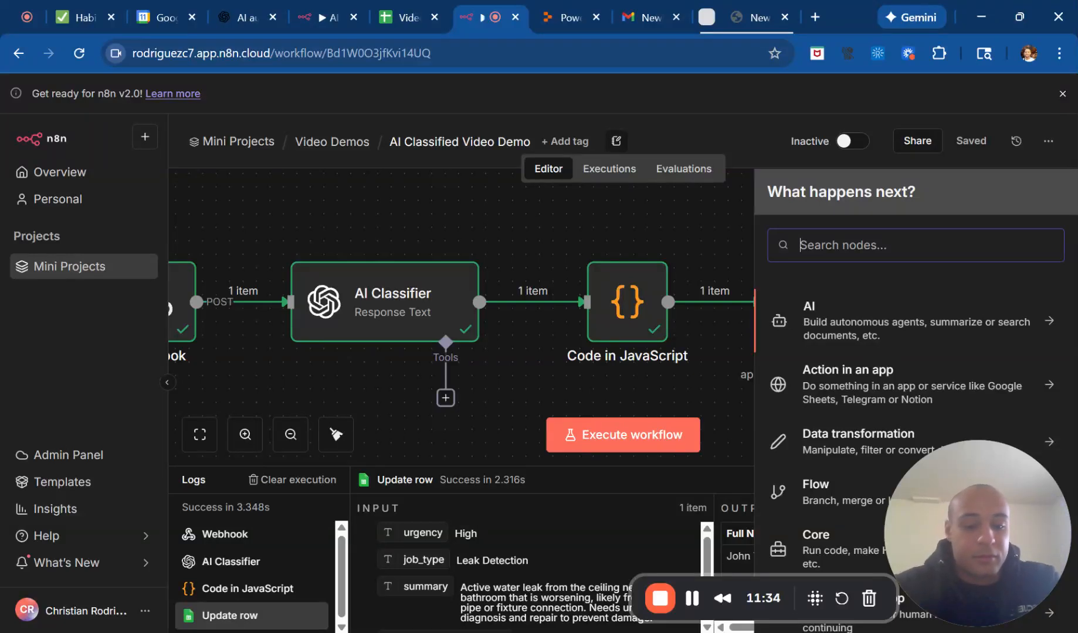
text(gmail)
click(844, 310)
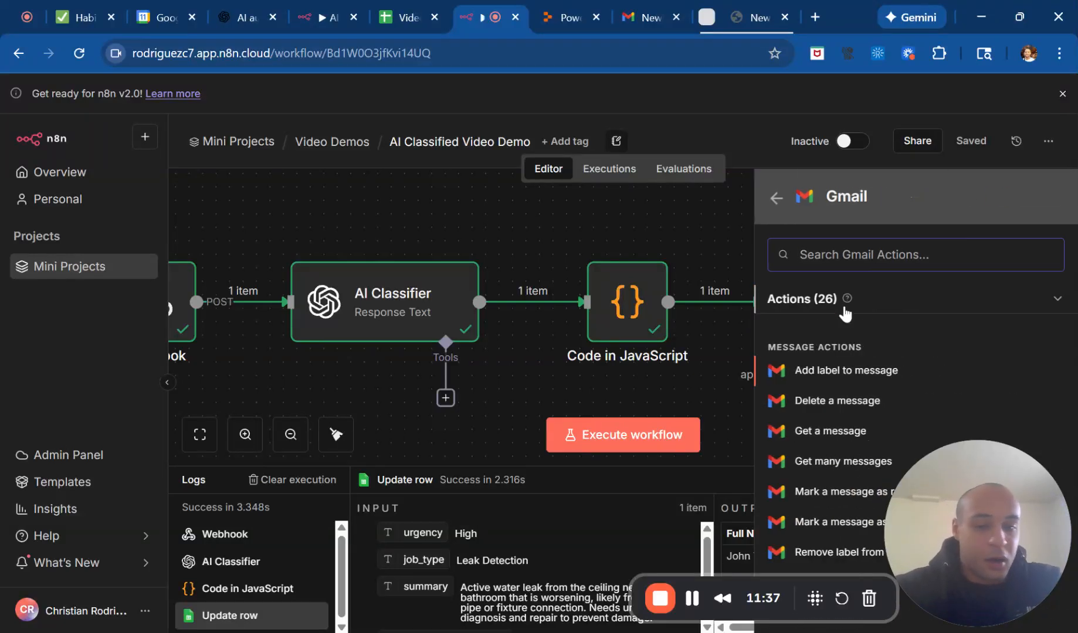
scroll(833, 364, down, 3)
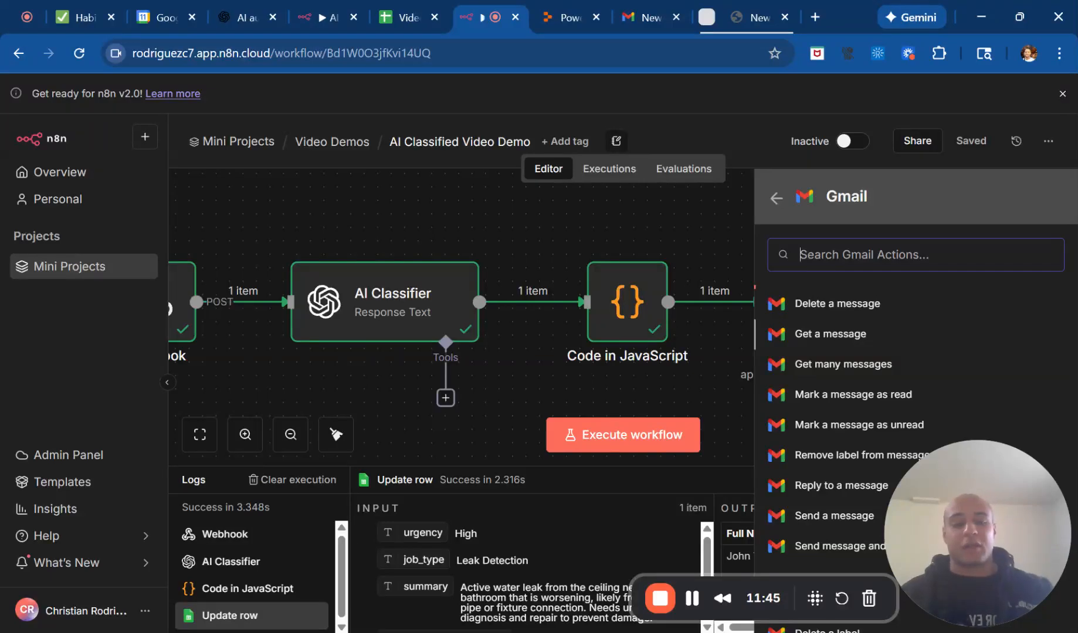
scroll(868, 410, down, 2)
scroll(824, 356, down, 1)
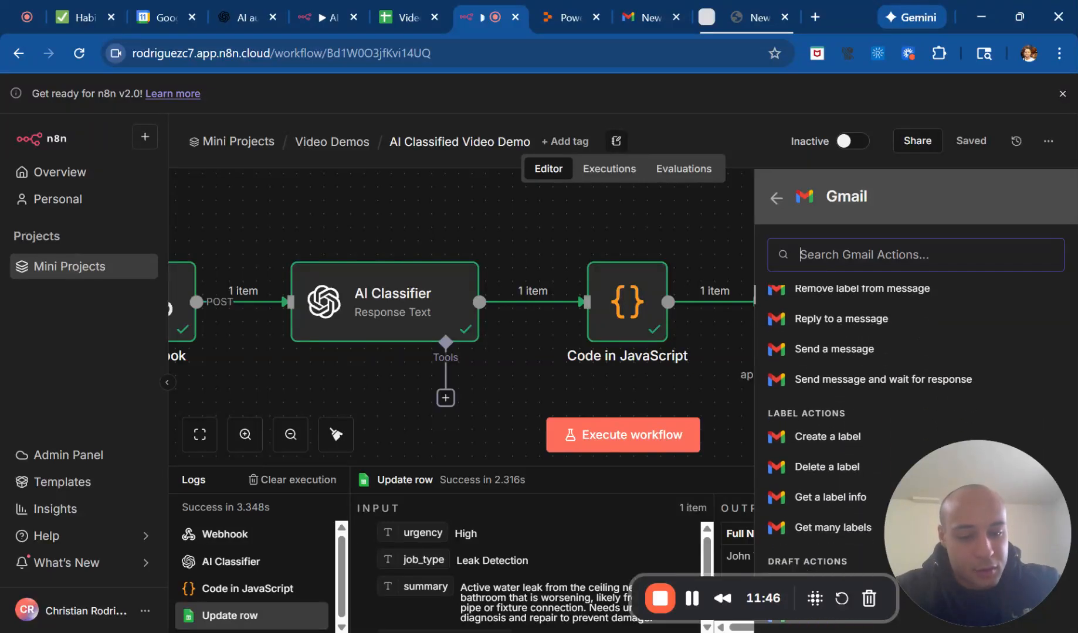
click(824, 351)
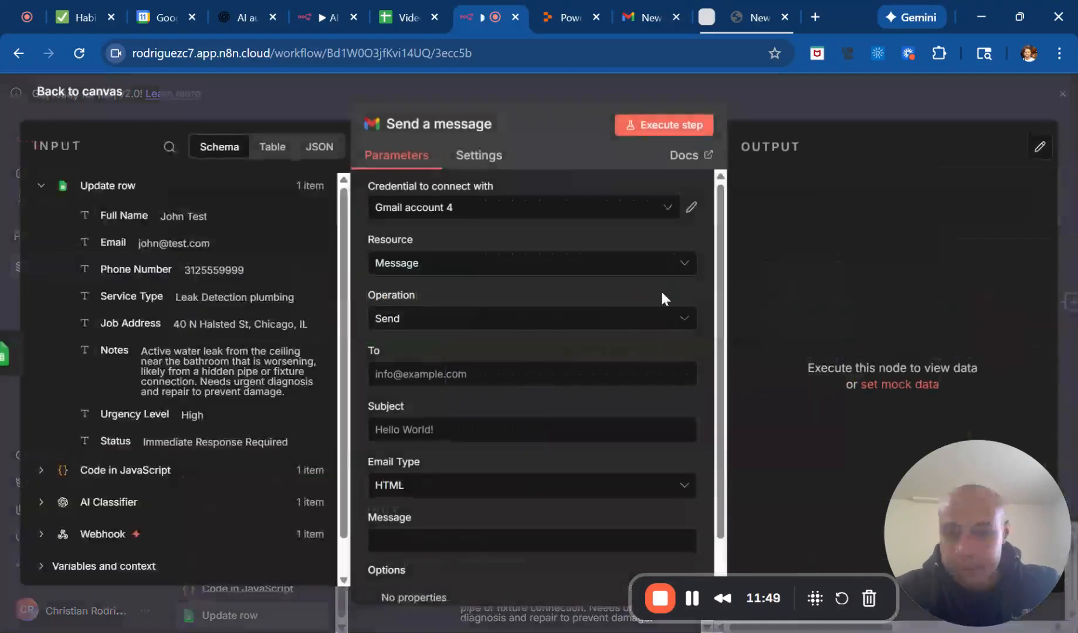
Select the second "Email recieved" Gmail credential and enter the recipient's e-mail address in the To field.
click(570, 212)
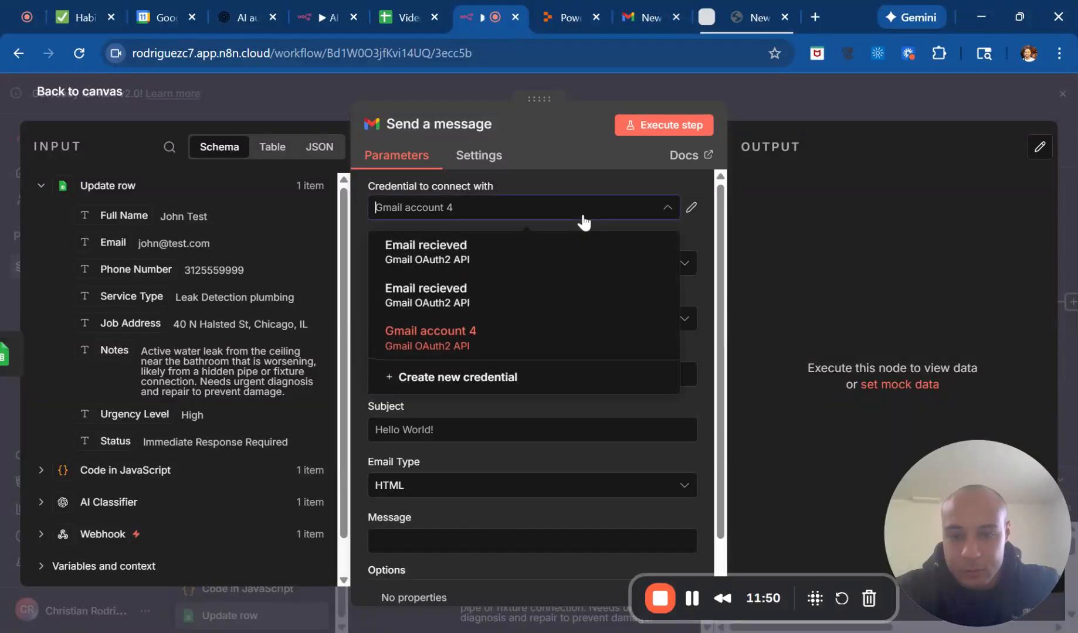
click(517, 299)
scroll(459, 303, down, 1)
click(478, 326)
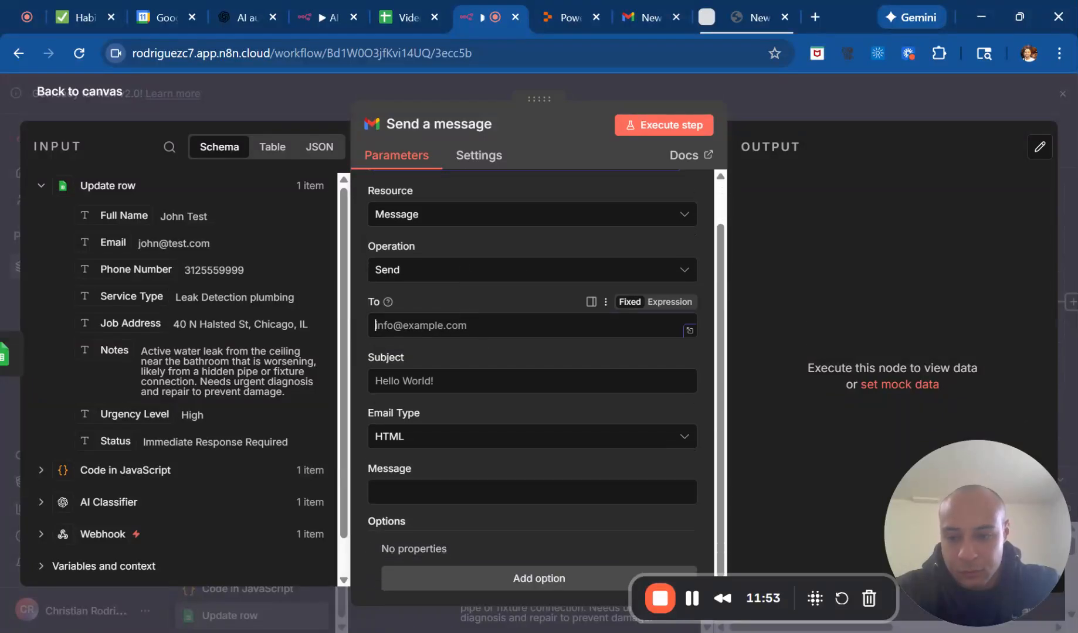
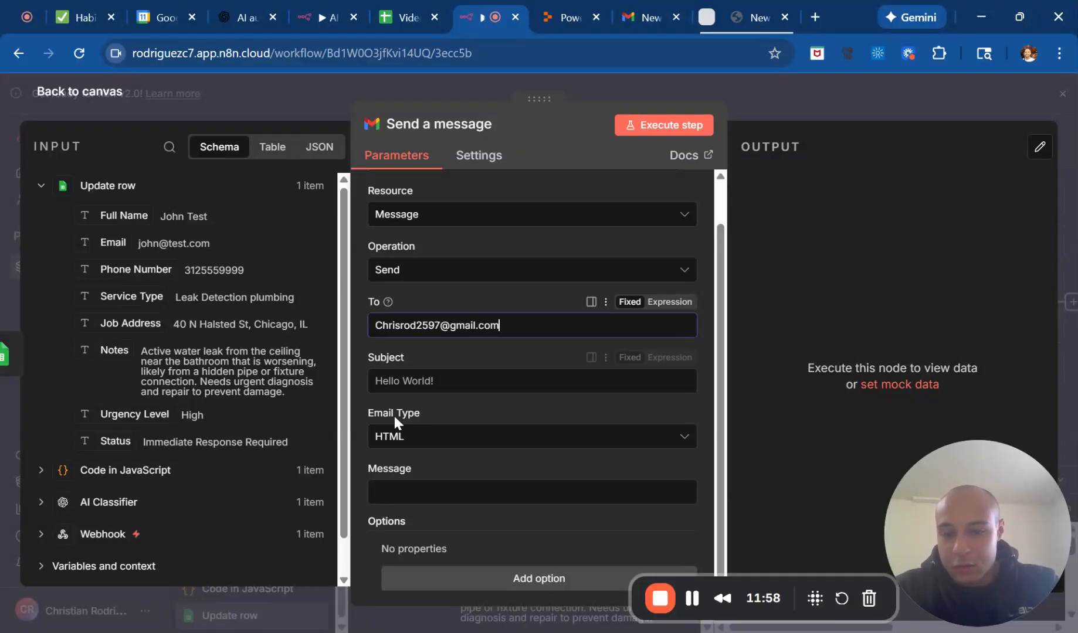
scroll(428, 434, down, 1)
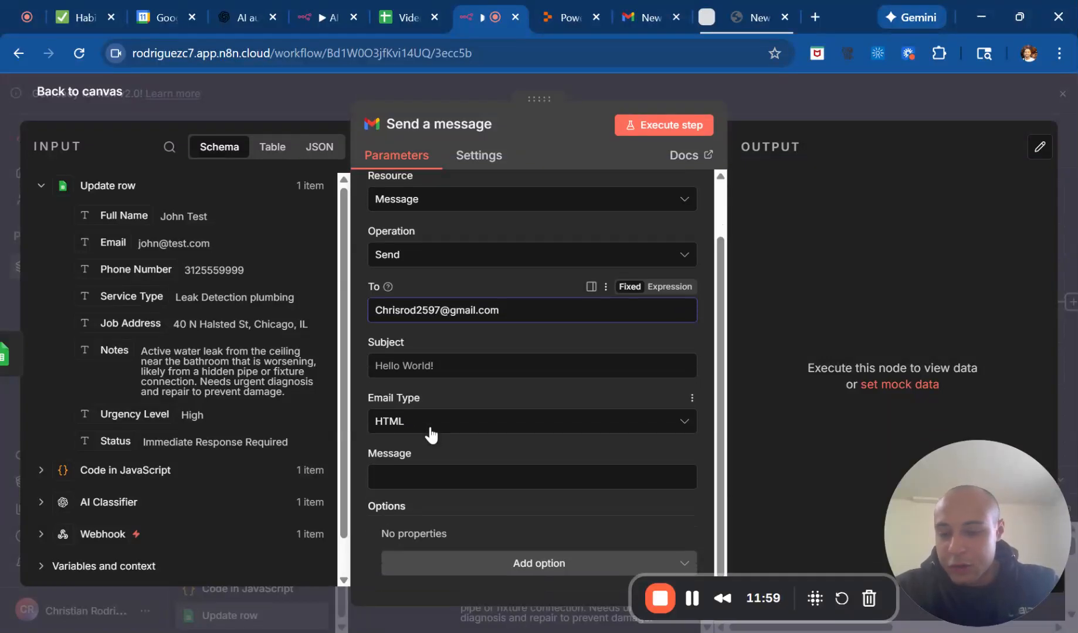
Set the message subject to "New AI-Scored Lead" and the email type to Text.
click(375, 365)
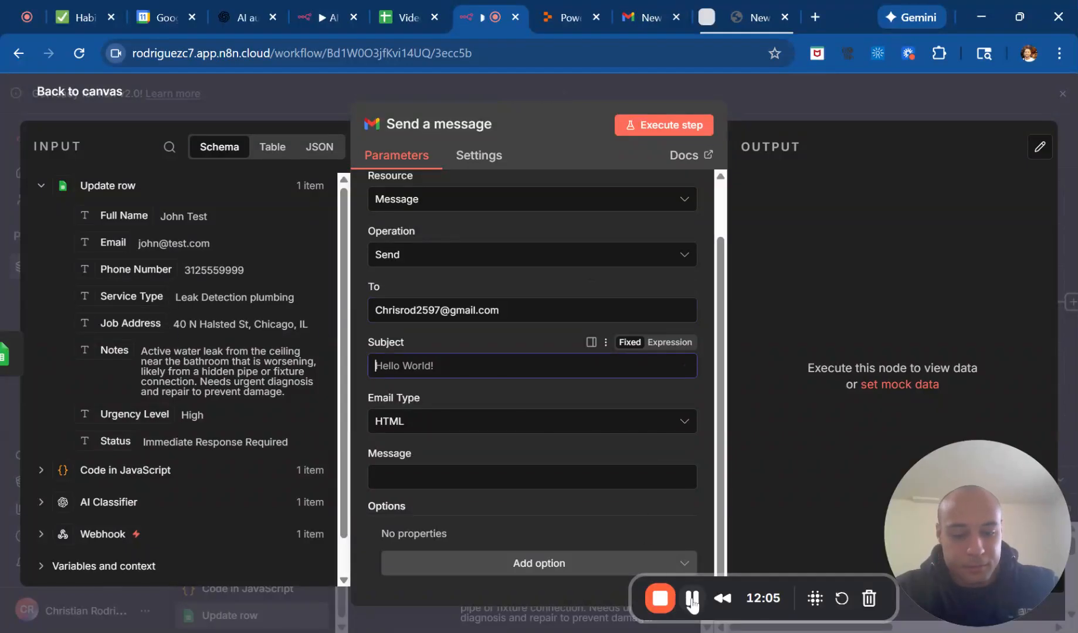
text(New AI-Scored Lead)
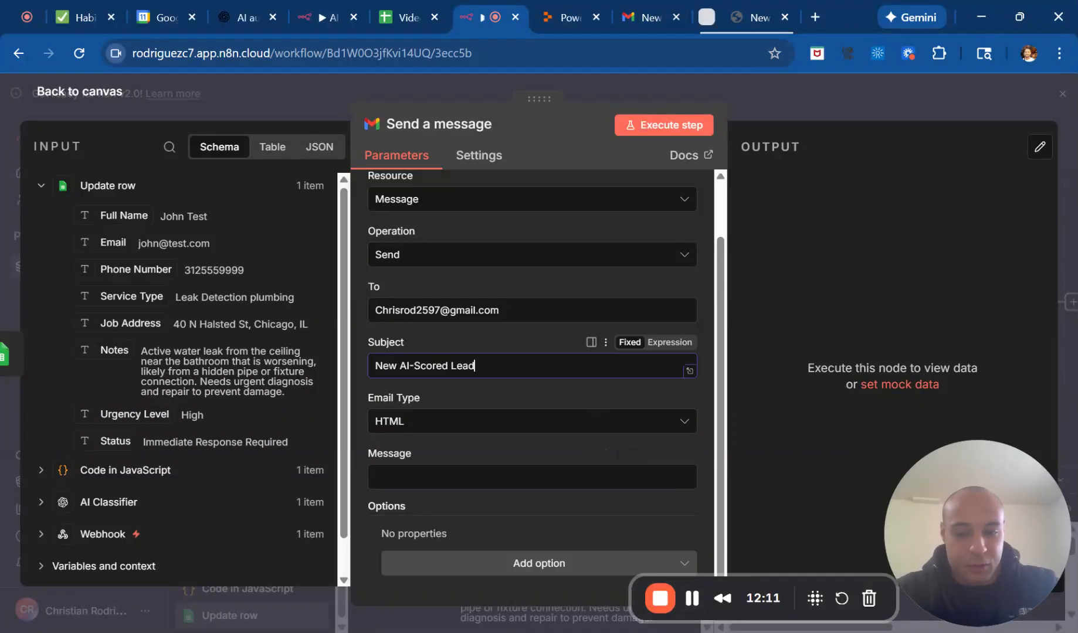
click(515, 420)
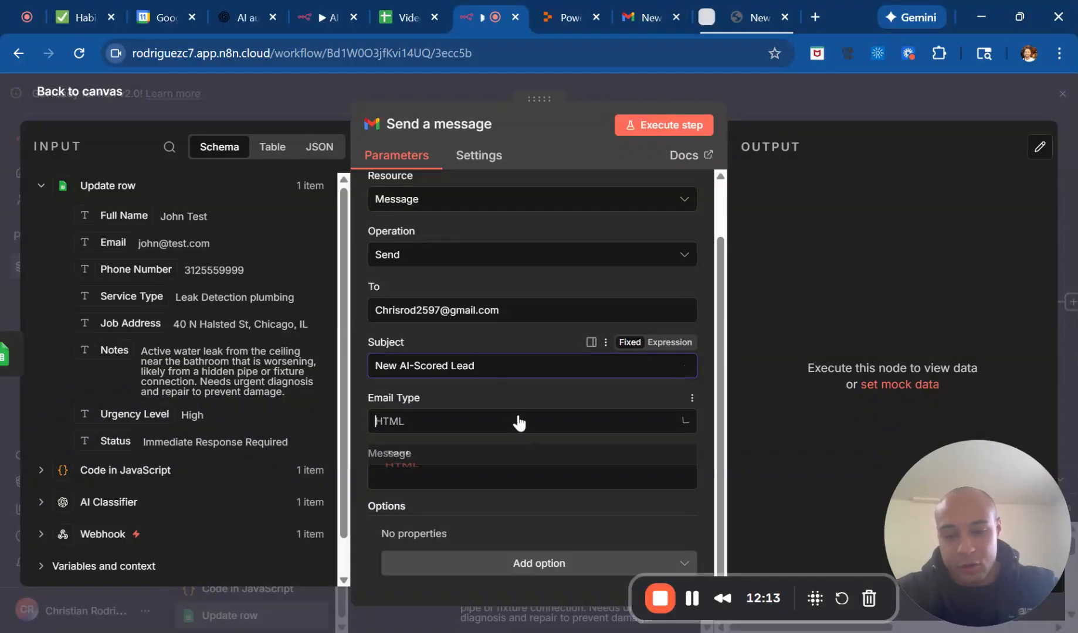
click(495, 464)
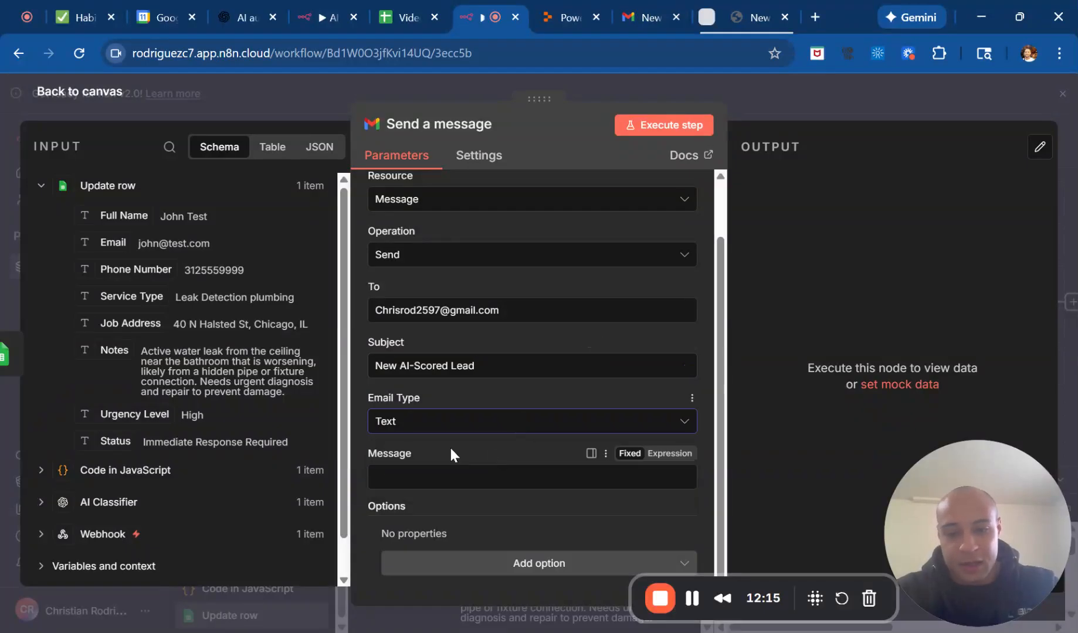
click(507, 218)
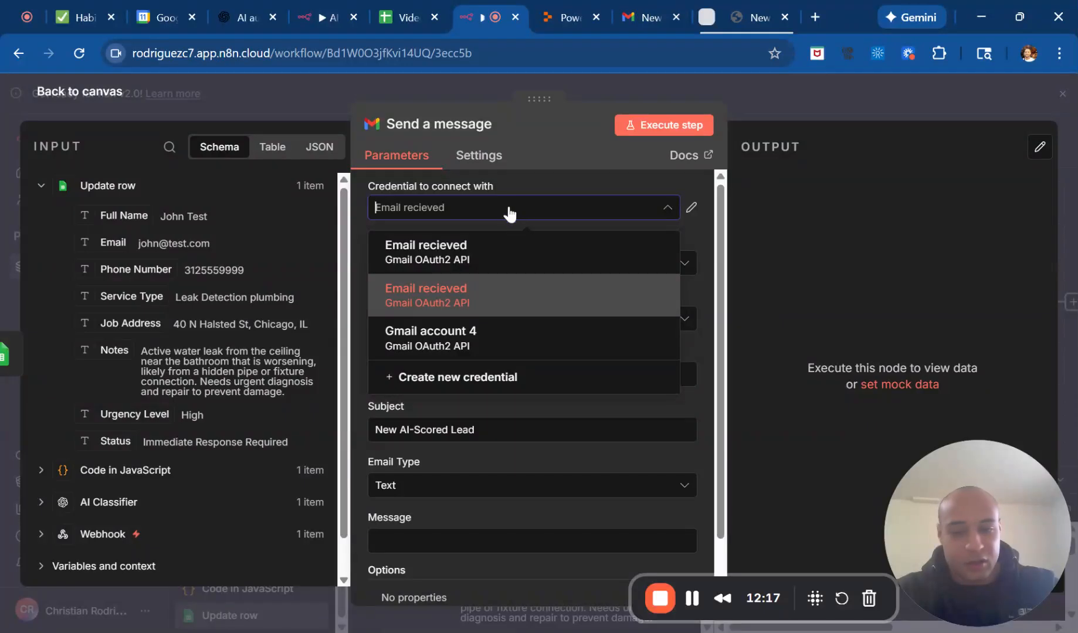
click(488, 304)
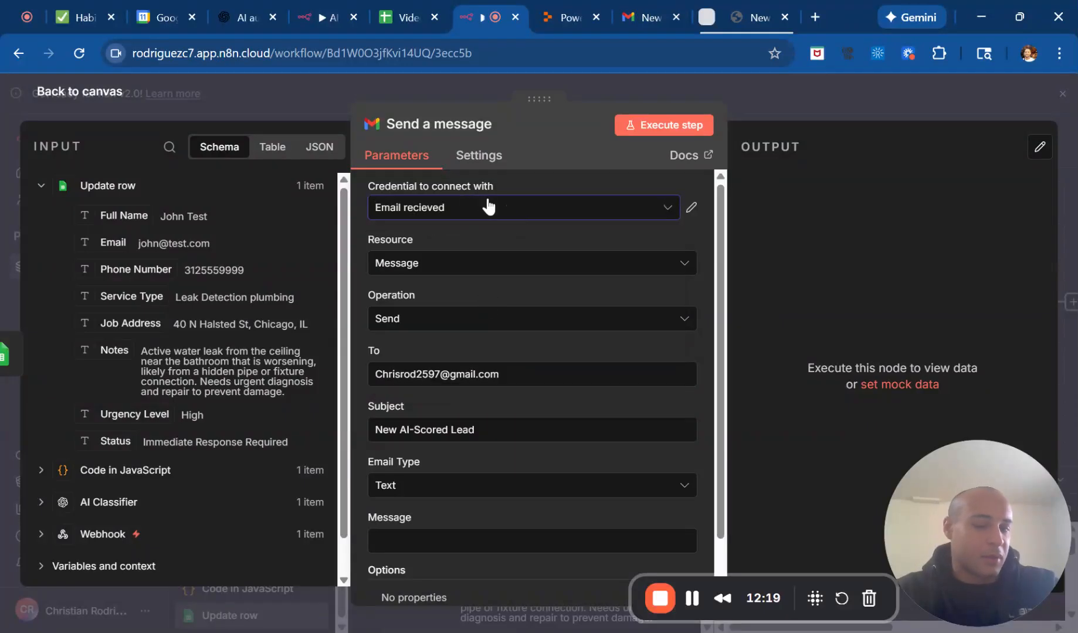
click(533, 217)
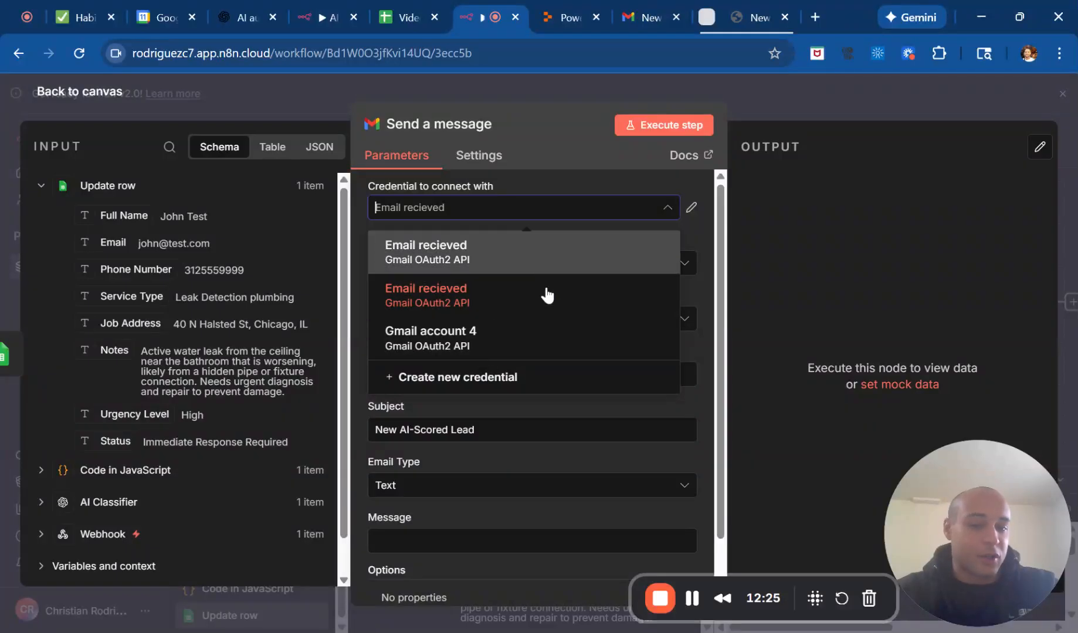
click(480, 380)
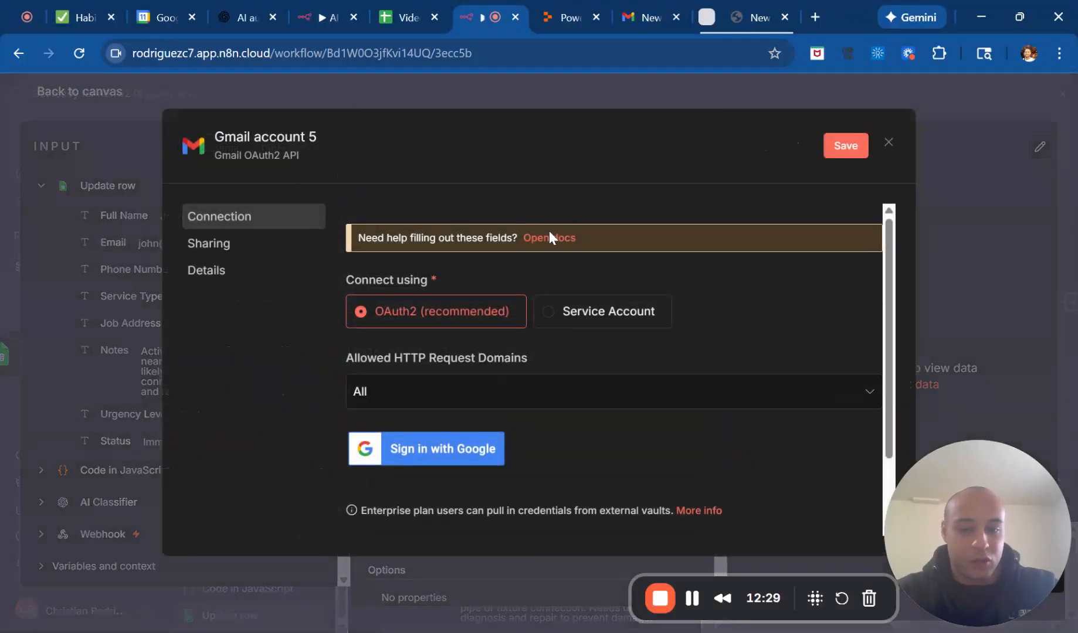
click(888, 143)
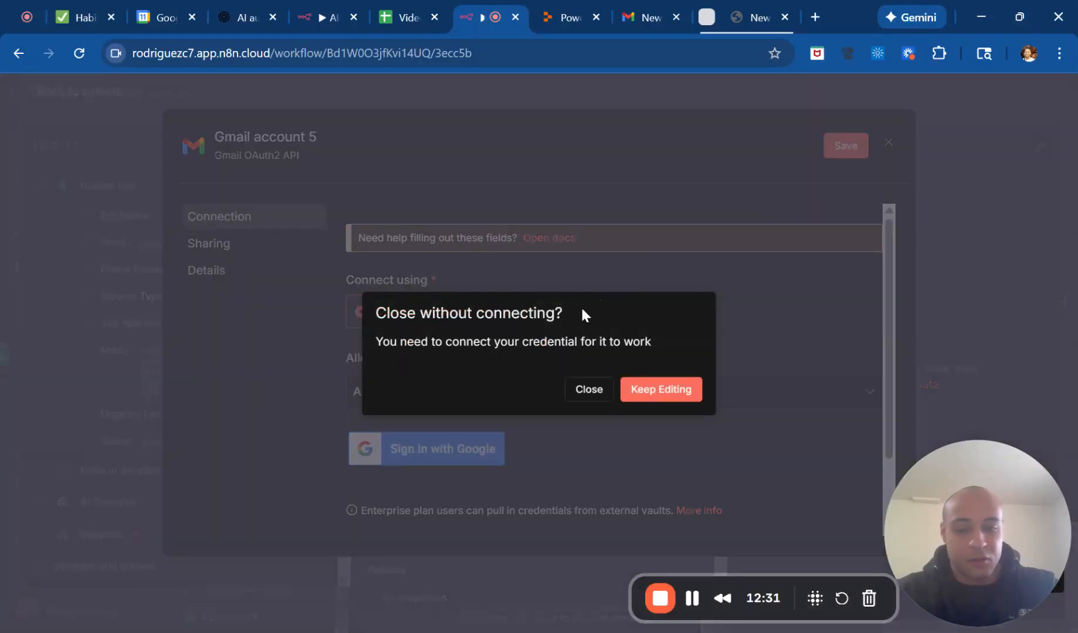
click(645, 394)
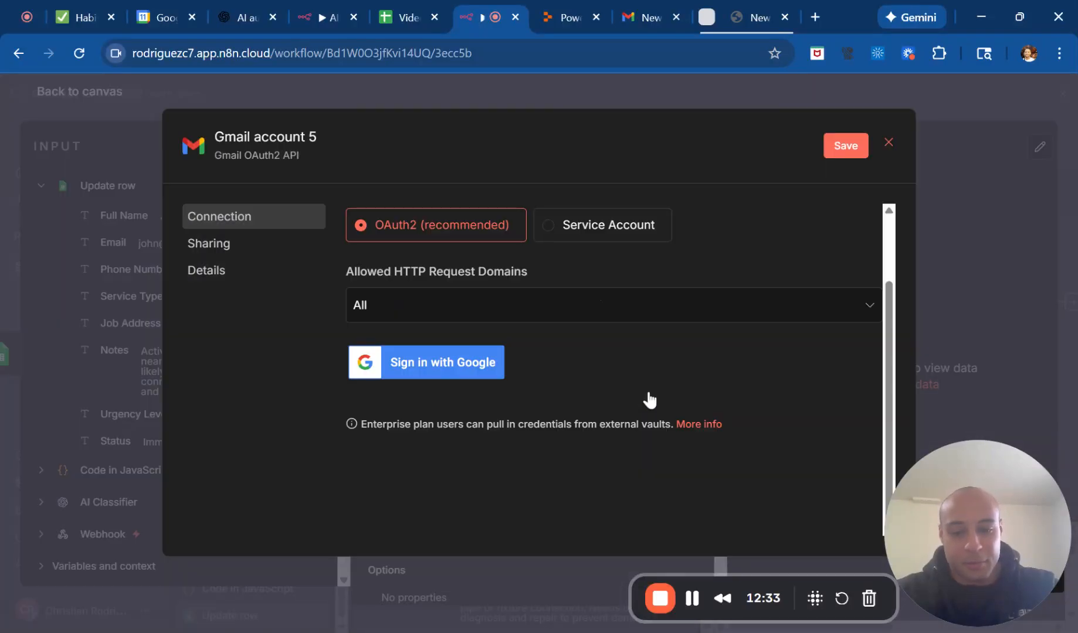
click(890, 149)
click(589, 389)
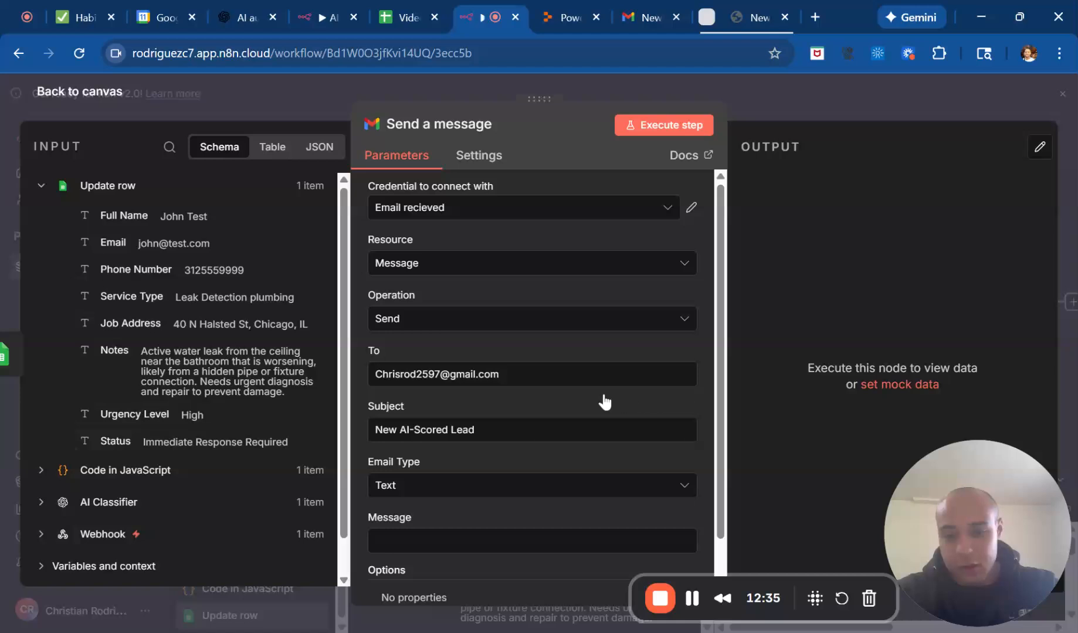
Paste the prepared "New Lead!" template with the lead field expressions into the enlarged Message editor, then close the editor.
scroll(601, 402, down, 2)
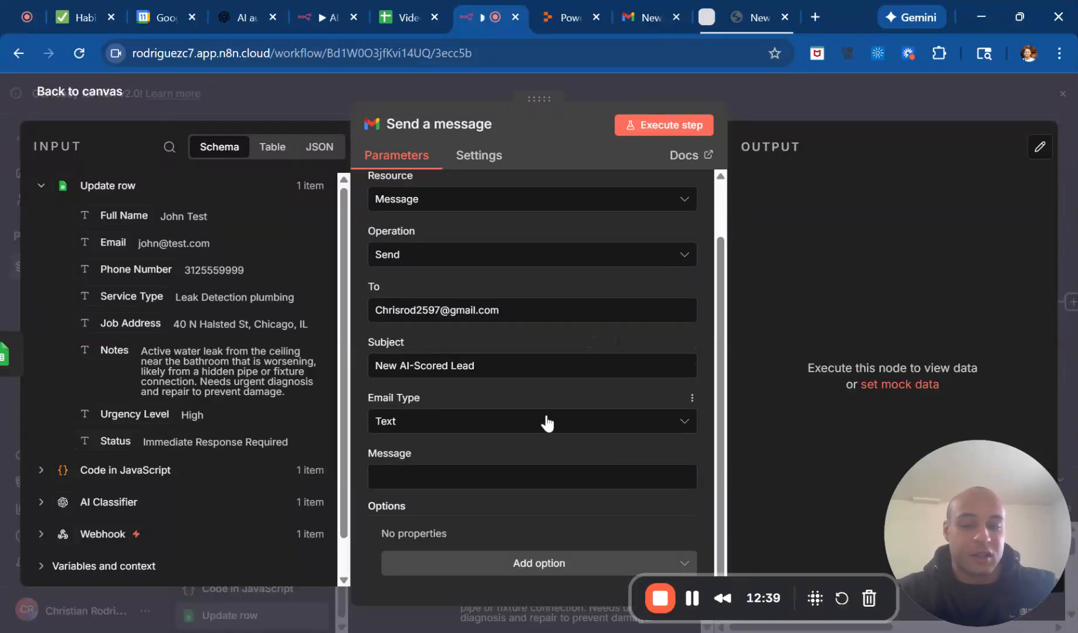
scroll(498, 374, up, 2)
scroll(481, 529, down, 2)
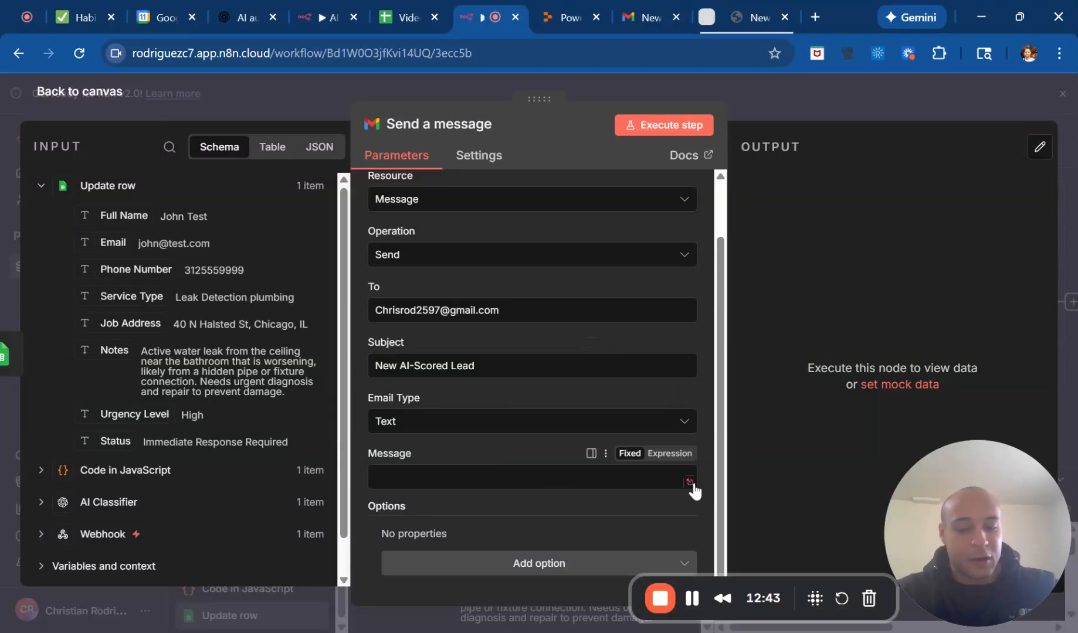
click(690, 483)
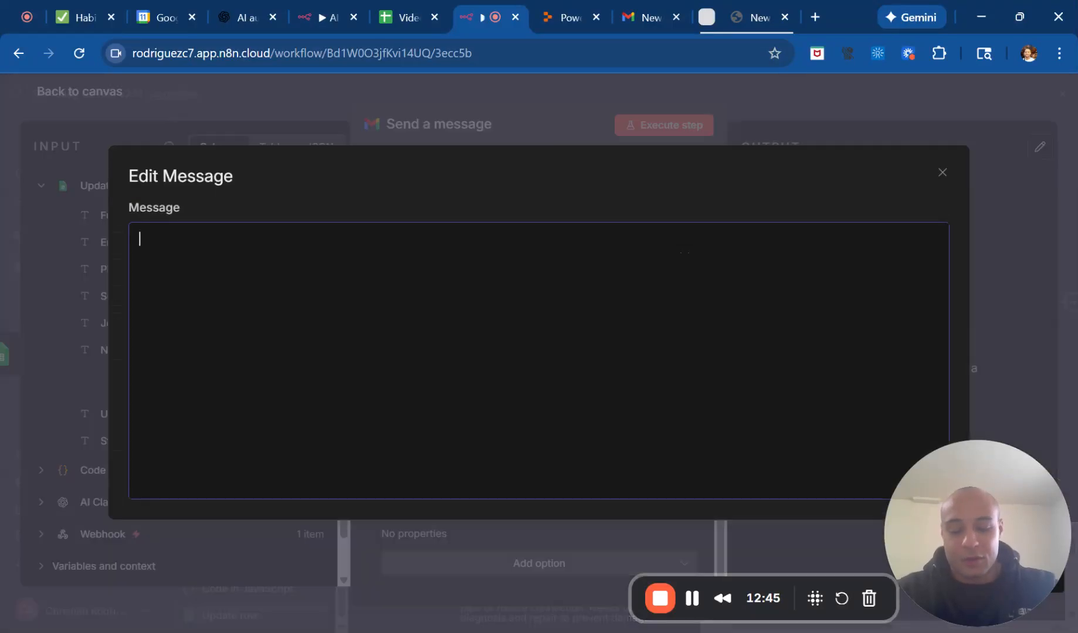
key(ctrl+v)
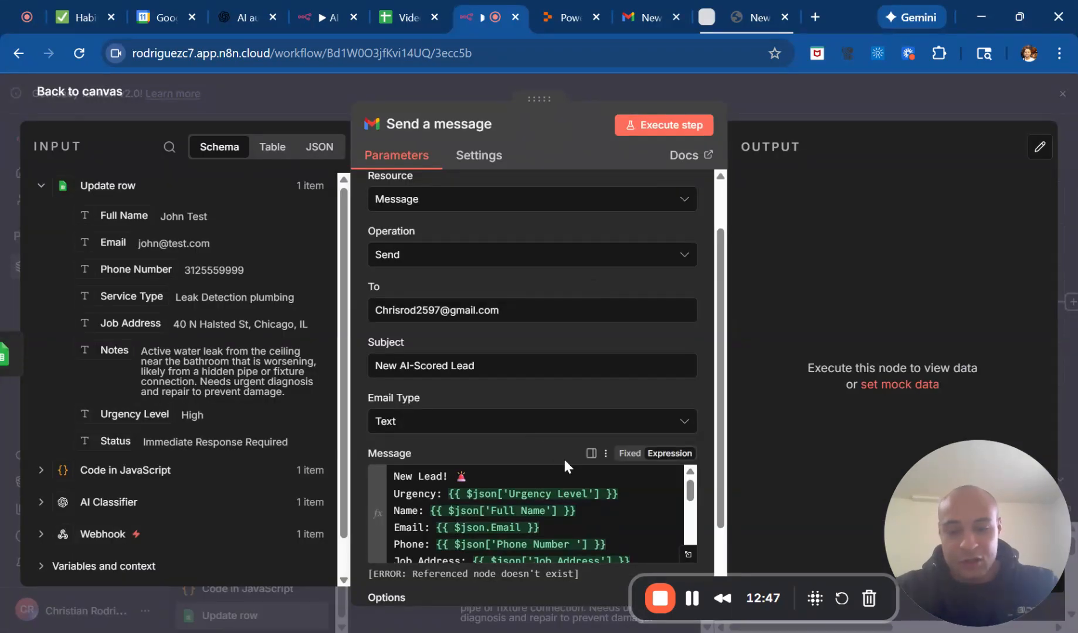
Replace the Parse AI JSON expression on the message's Status line with the Status value from Update row, {{ $json.Status }}.
scroll(563, 457, down, 1)
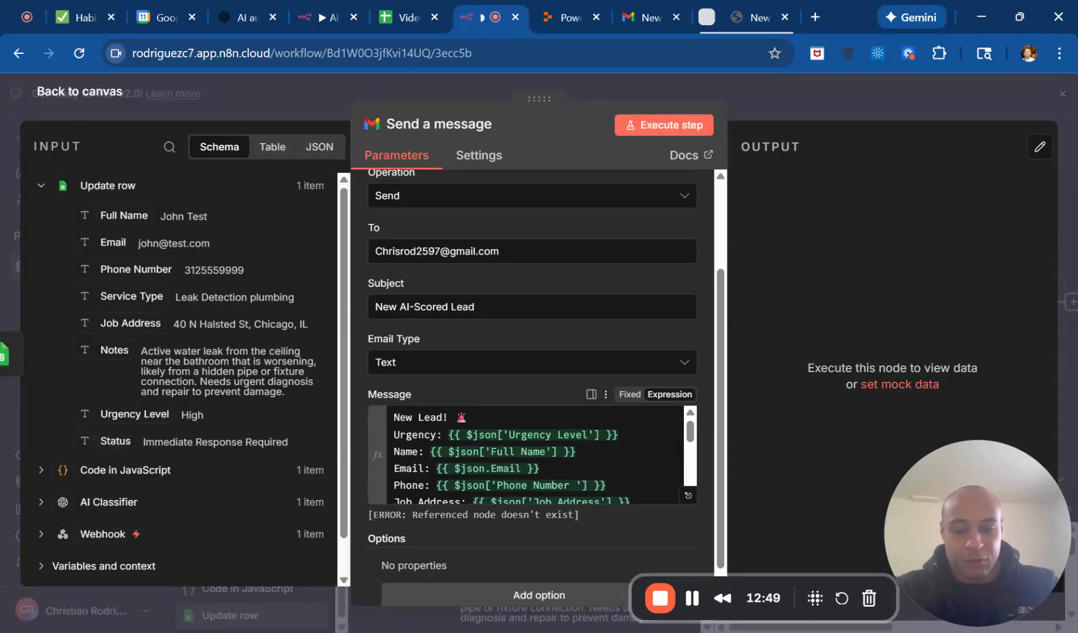
scroll(537, 455, down, 1)
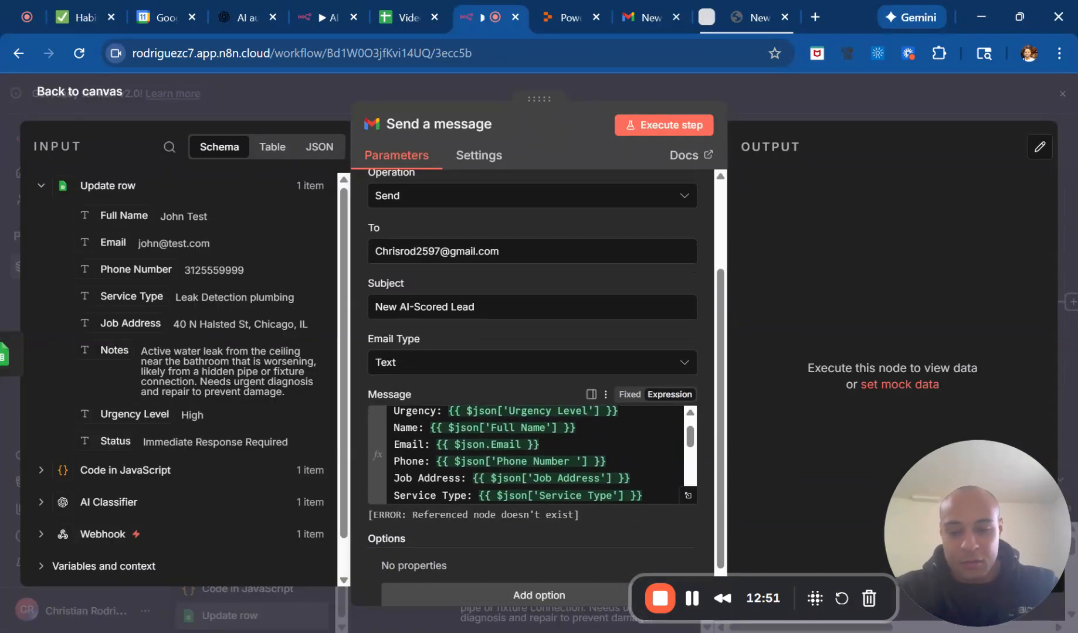
scroll(538, 455, down, 2)
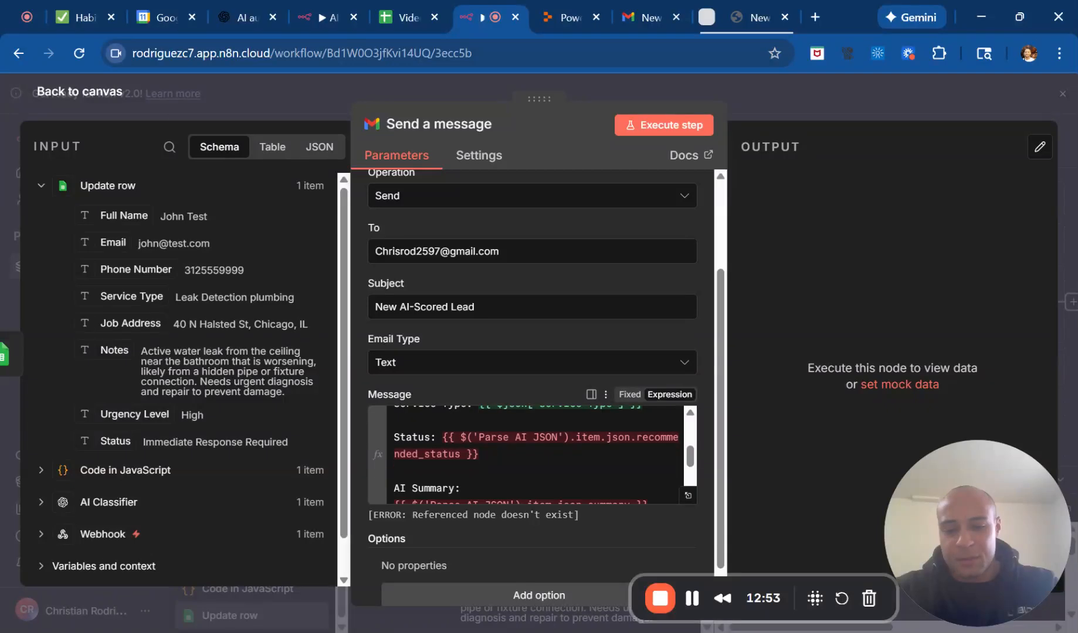
drag(479, 454, 394, 437)
click(480, 454)
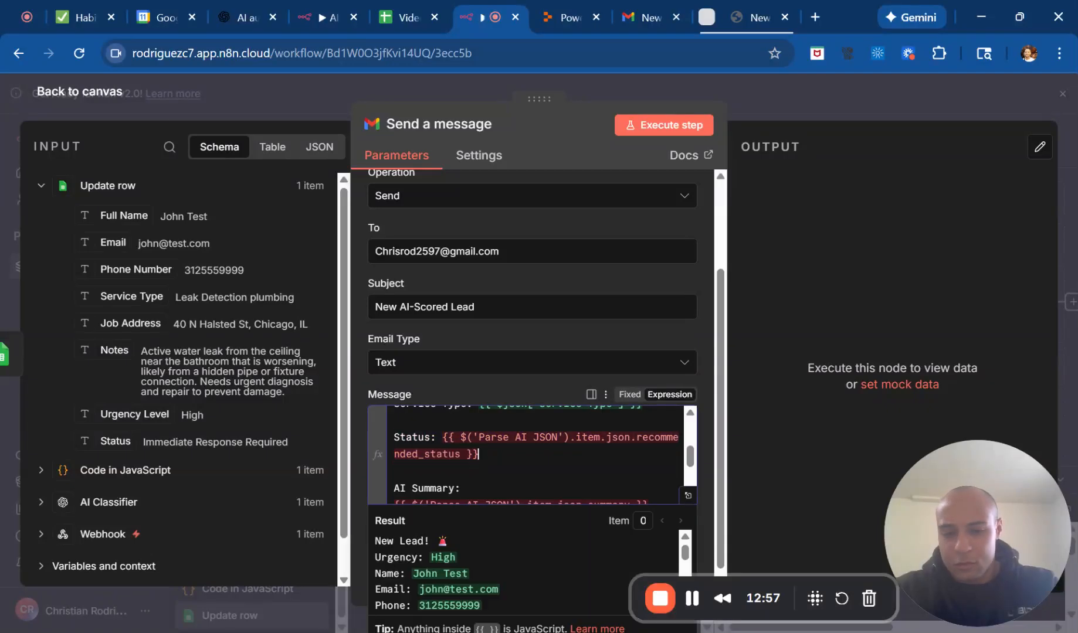
drag(479, 454, 436, 437)
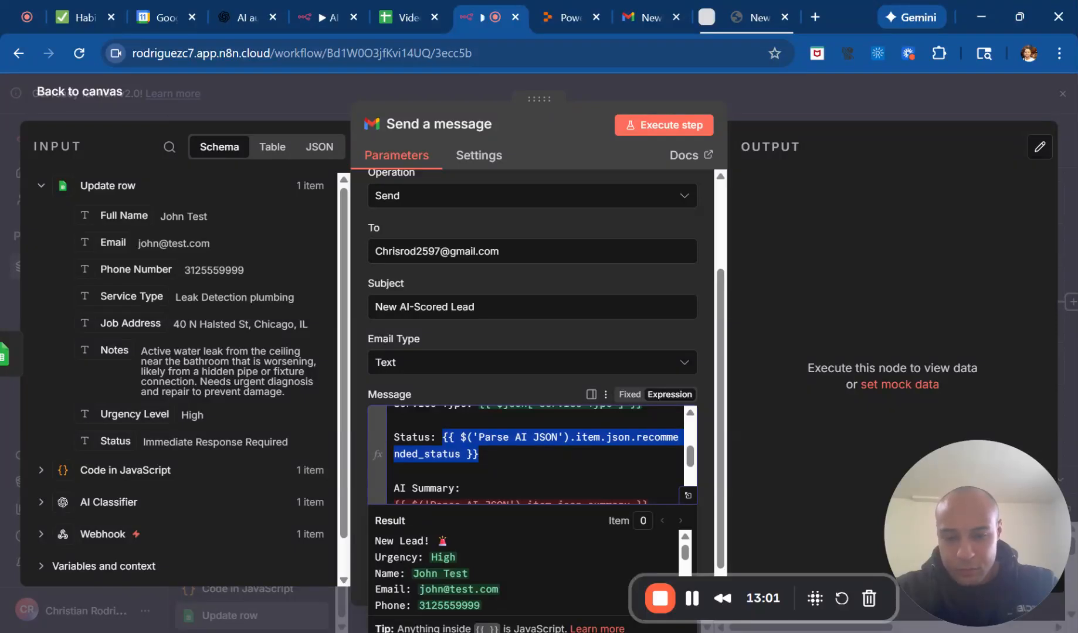
key(BackSpace)
text({{)
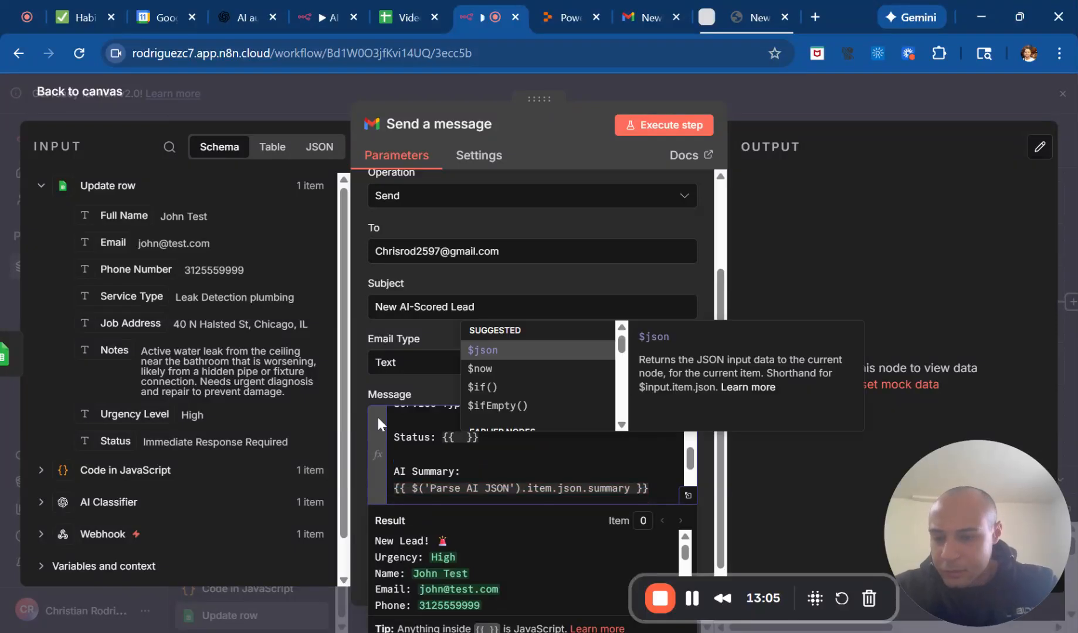
scroll(176, 422, down, 1)
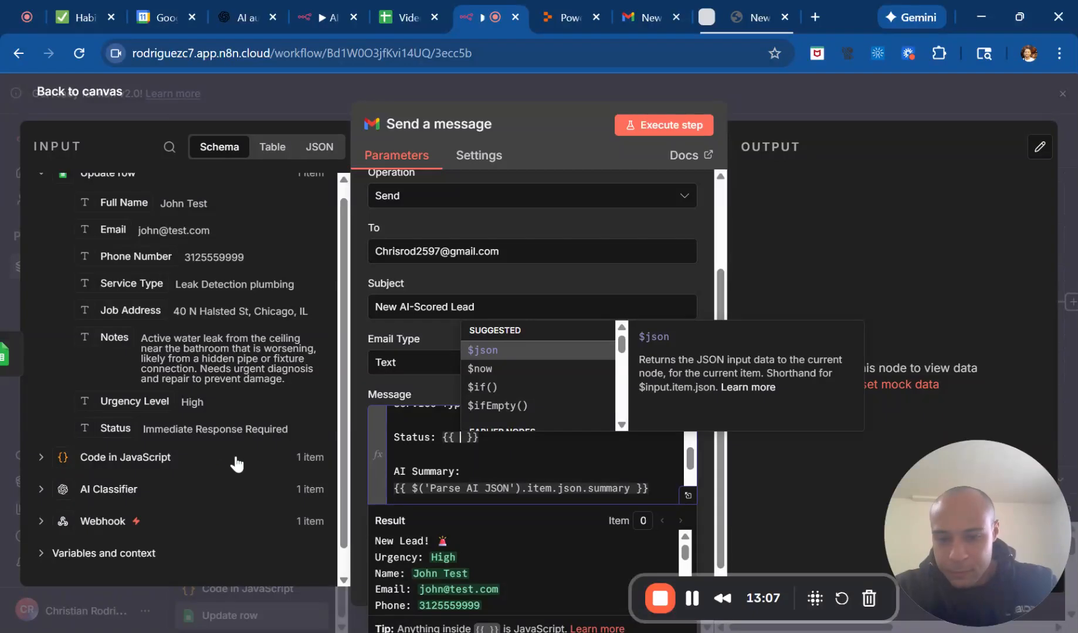
key(Right)
key(BackSpace)
key(BackSpace)
key(BackSpace)
key(BackSpace)
key(BackSpace)
key(BackSpace)
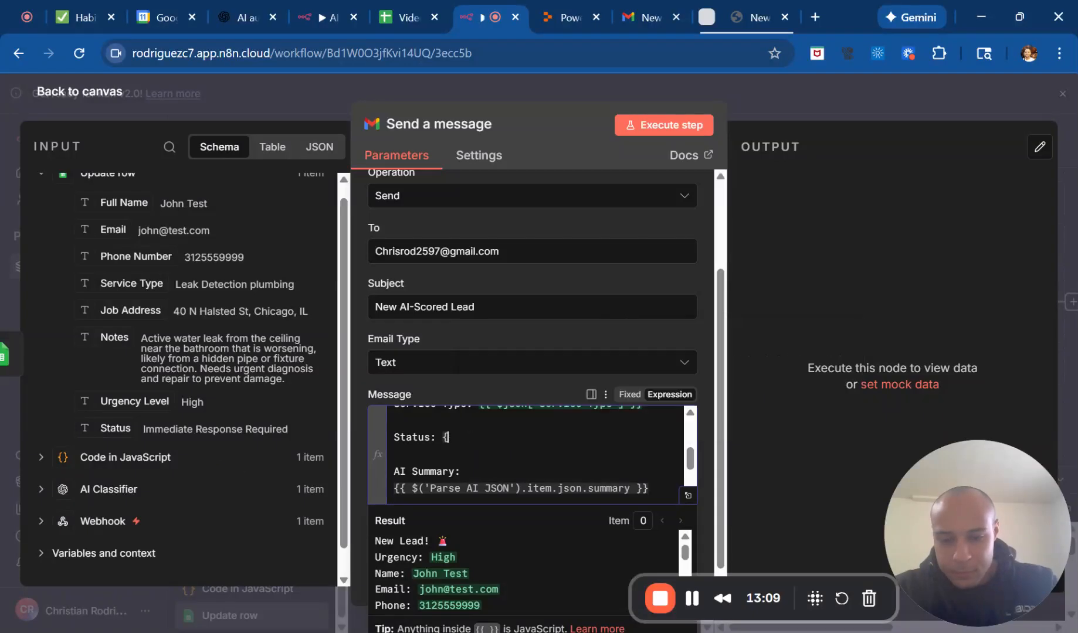
drag(105, 416, 449, 434)
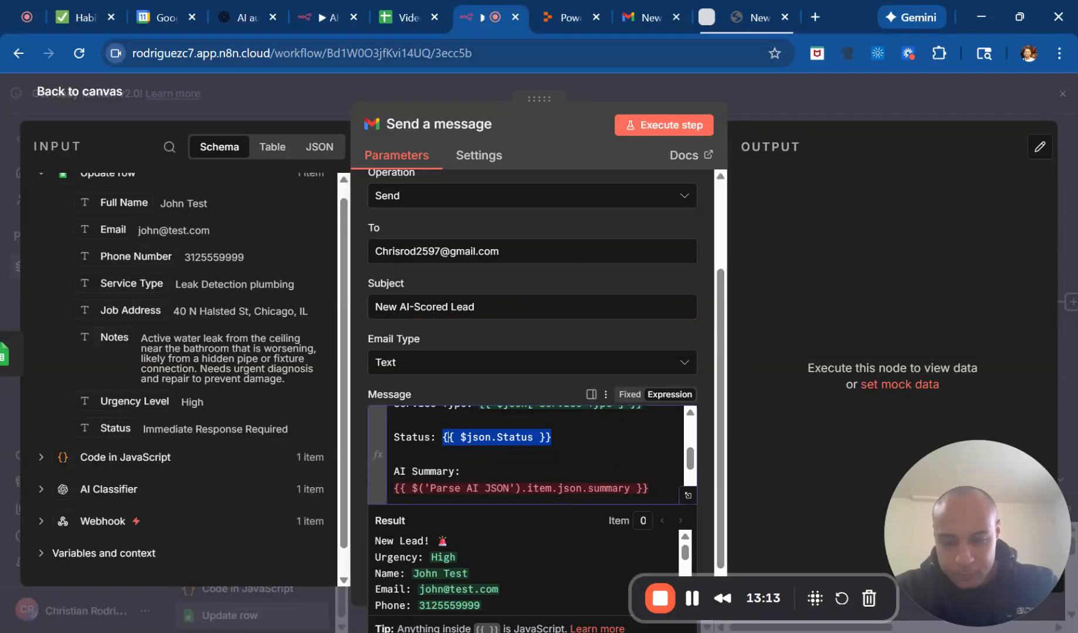
Replace the Parse AI JSON expression under AI Summary in the message with the Notes value from Update row, {{ $json.Notes }}.
scroll(528, 454, down, 2)
scroll(528, 454, up, 1)
drag(648, 460, 393, 459)
key(BackSpace)
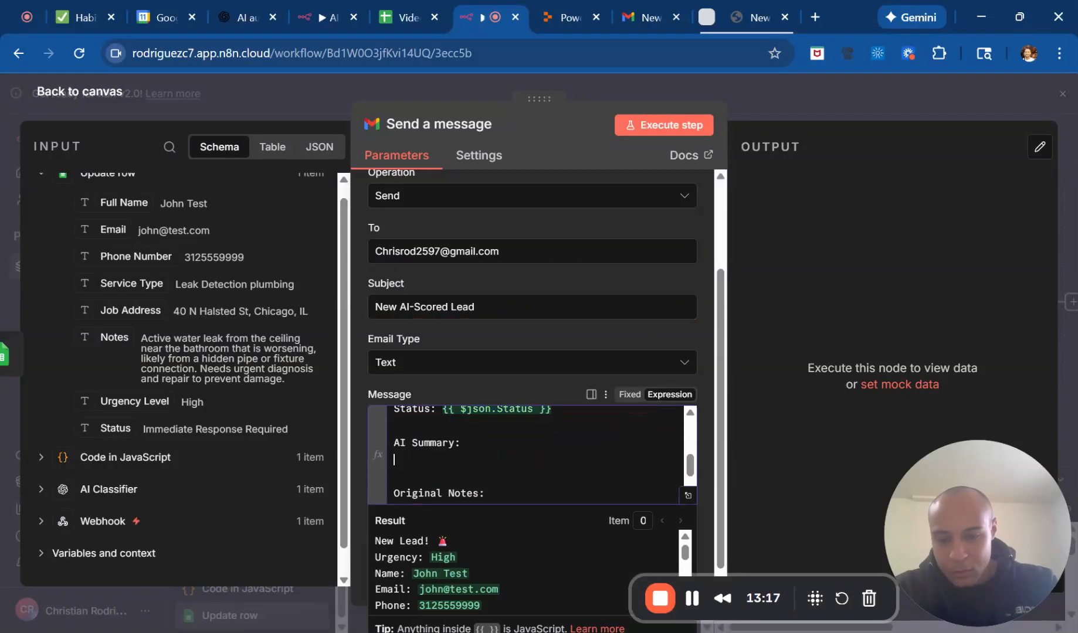
scroll(166, 419, up, 1)
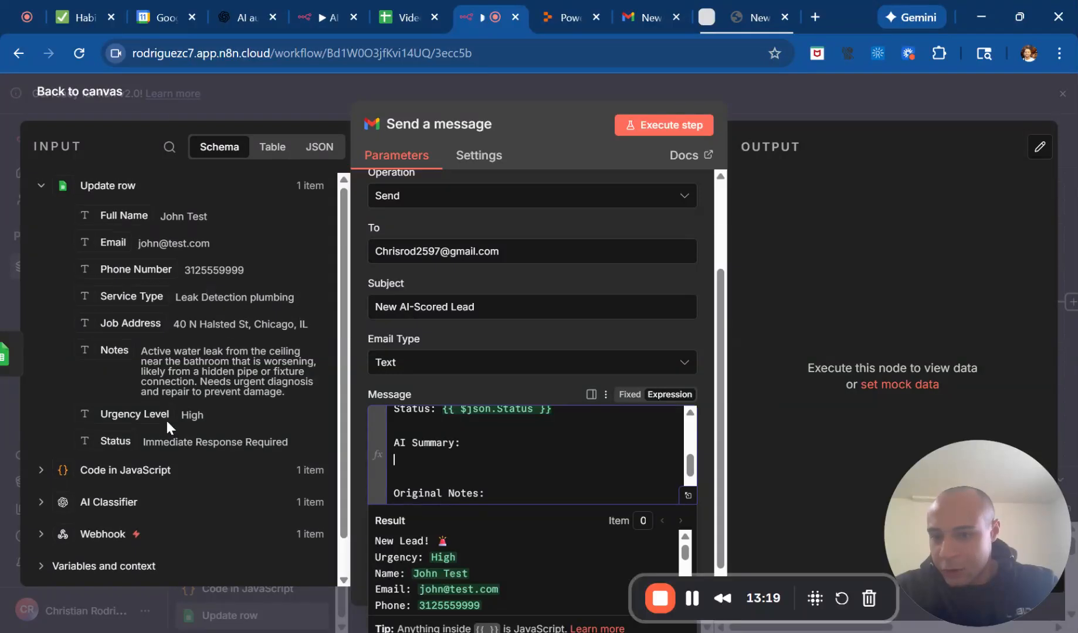
drag(102, 345, 385, 461)
click(509, 461)
Replace the expression under Original Notes with the Webhook body's notes value, {{ $('Webhook').item.json.body.notes }}, and leave the Message editor.
scroll(509, 460, down, 1)
key(BackSpace)
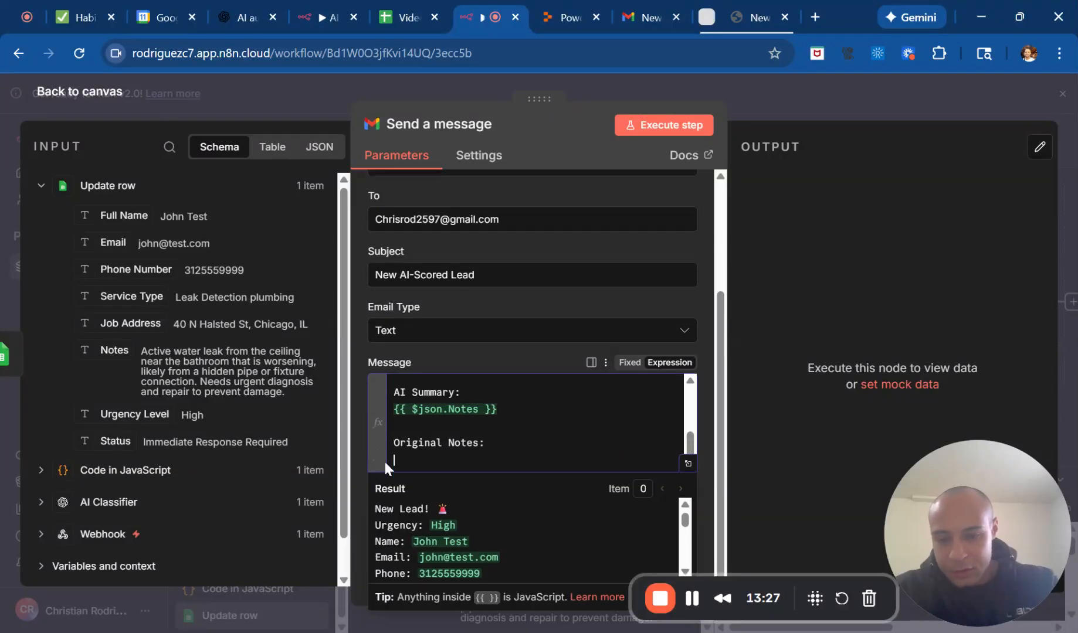
scroll(209, 444, down, 1)
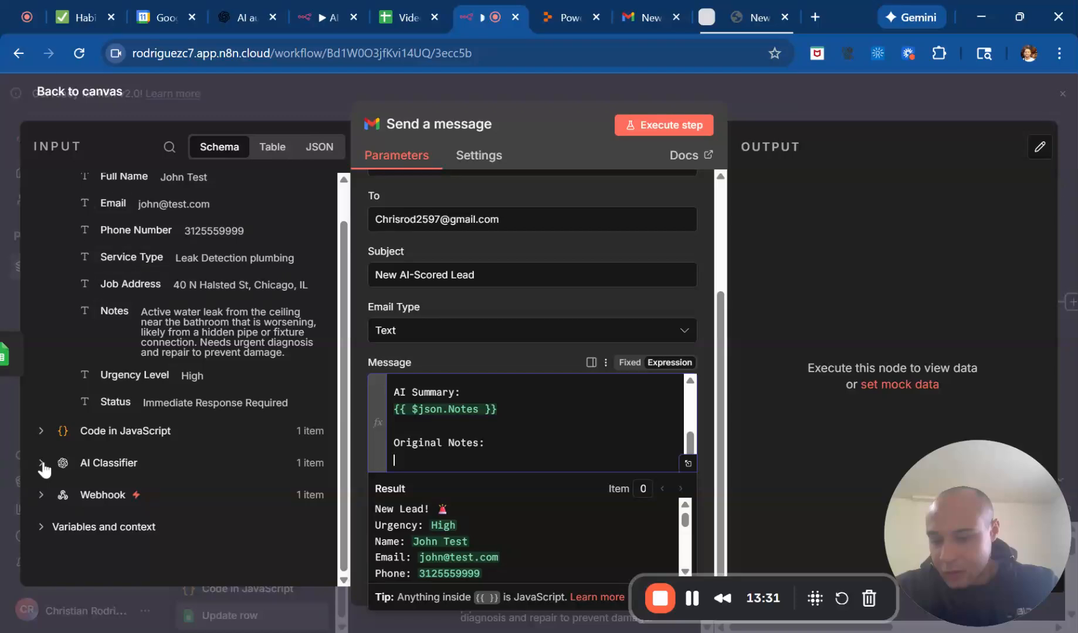
click(42, 496)
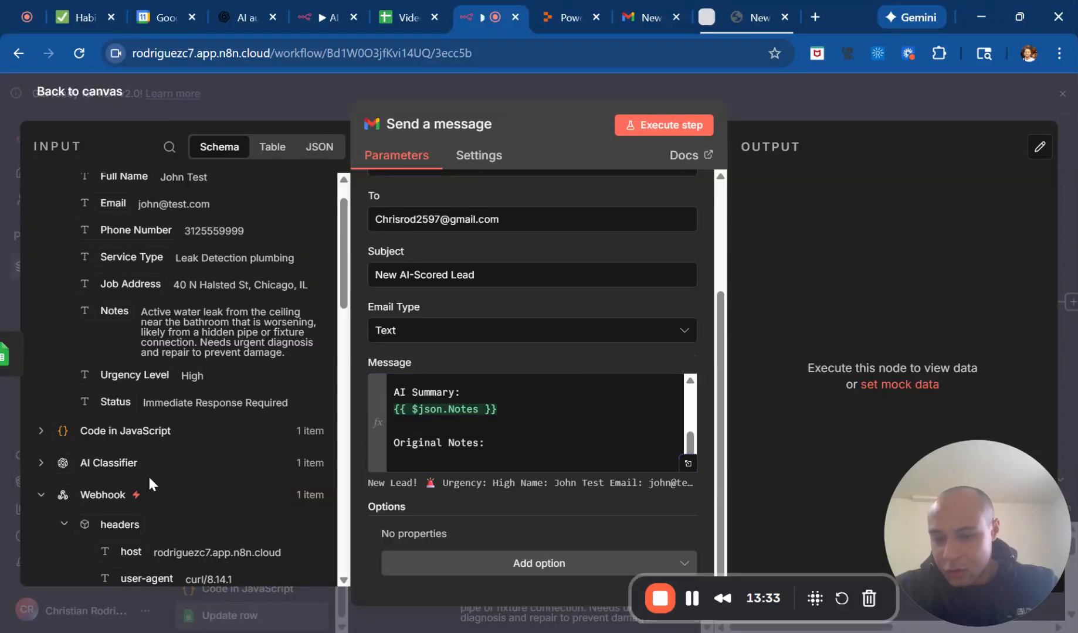
scroll(146, 475, down, 8)
scroll(149, 428, down, 3)
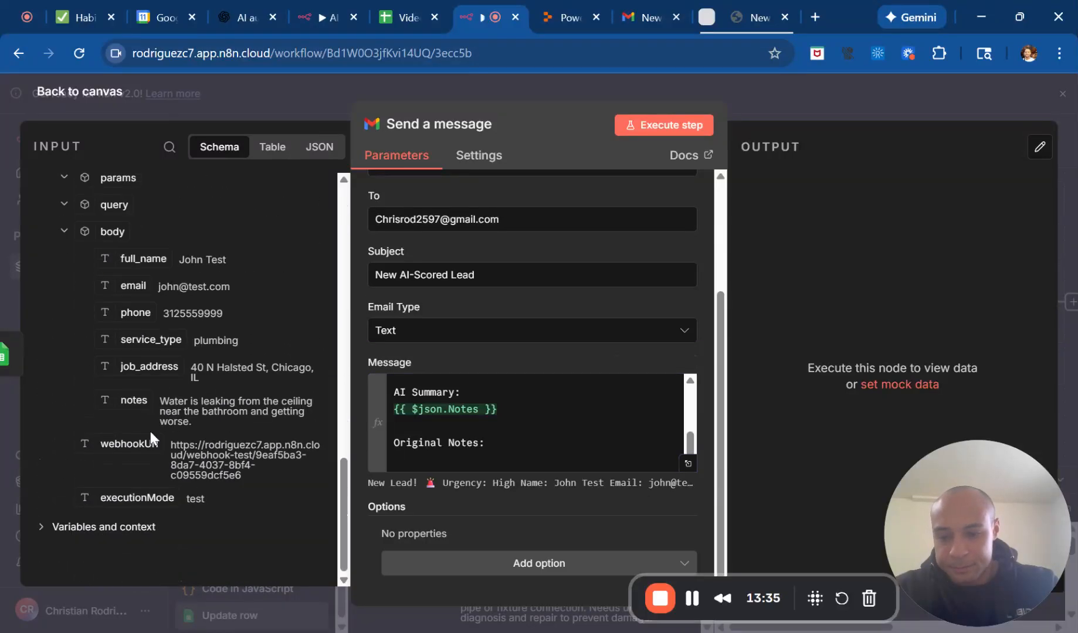
drag(218, 408, 485, 461)
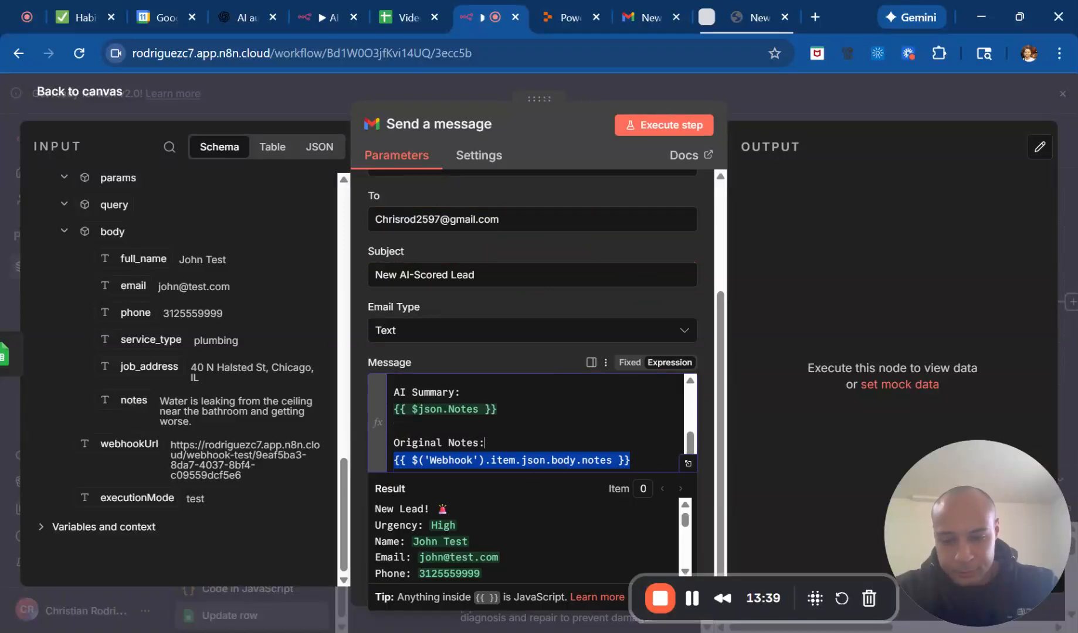
scroll(484, 443, up, 5)
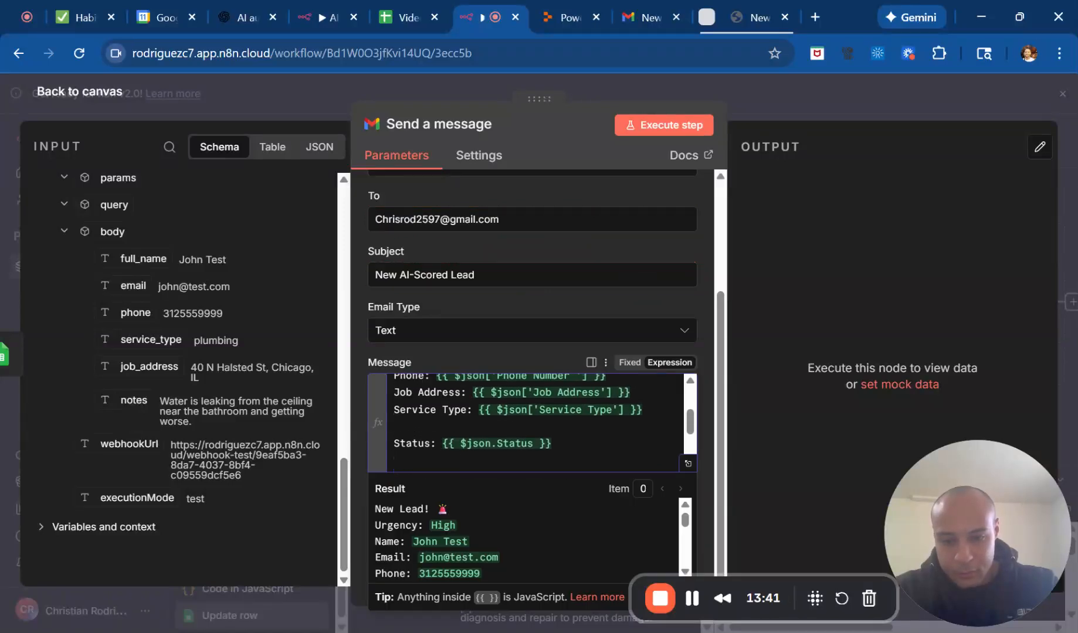
scroll(527, 422, up, 2)
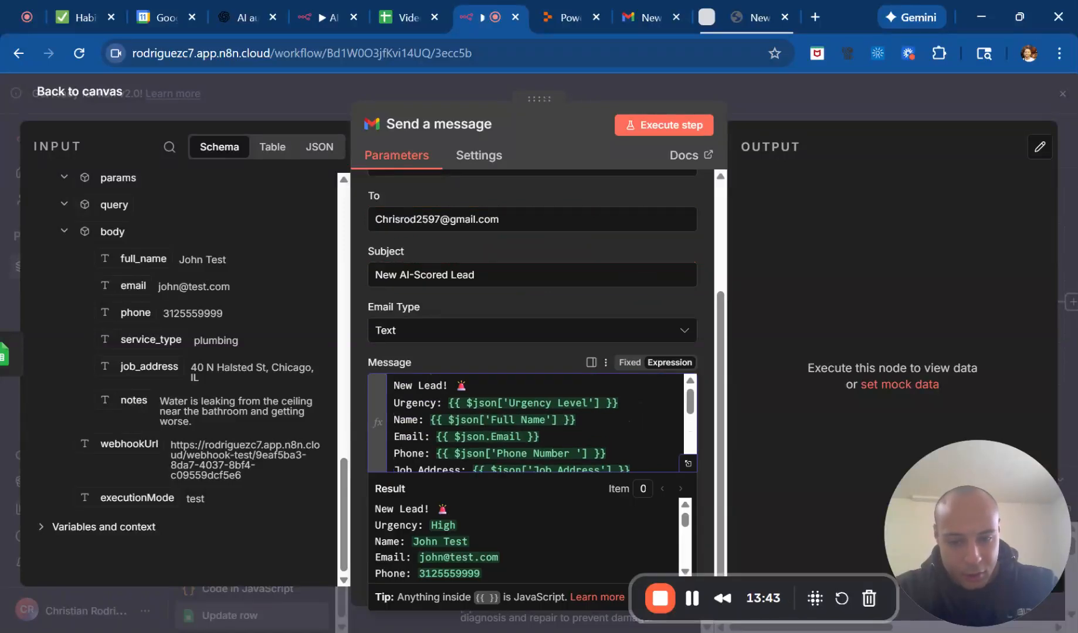
click(505, 352)
Add the Append n8n Attribution option to the Gmail node and turn it off.
click(540, 564)
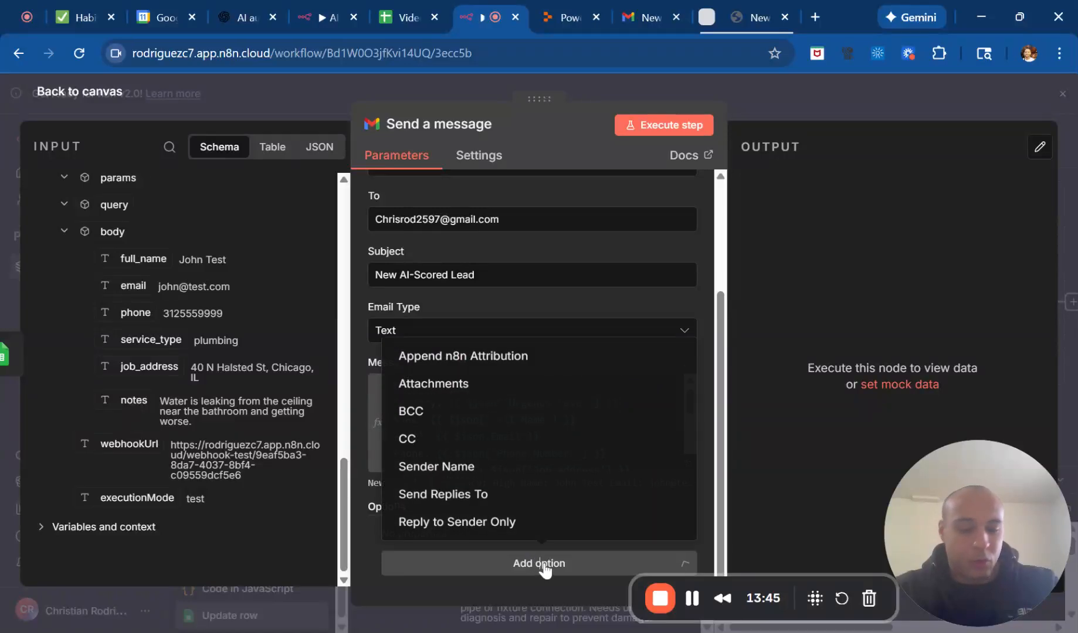
click(467, 359)
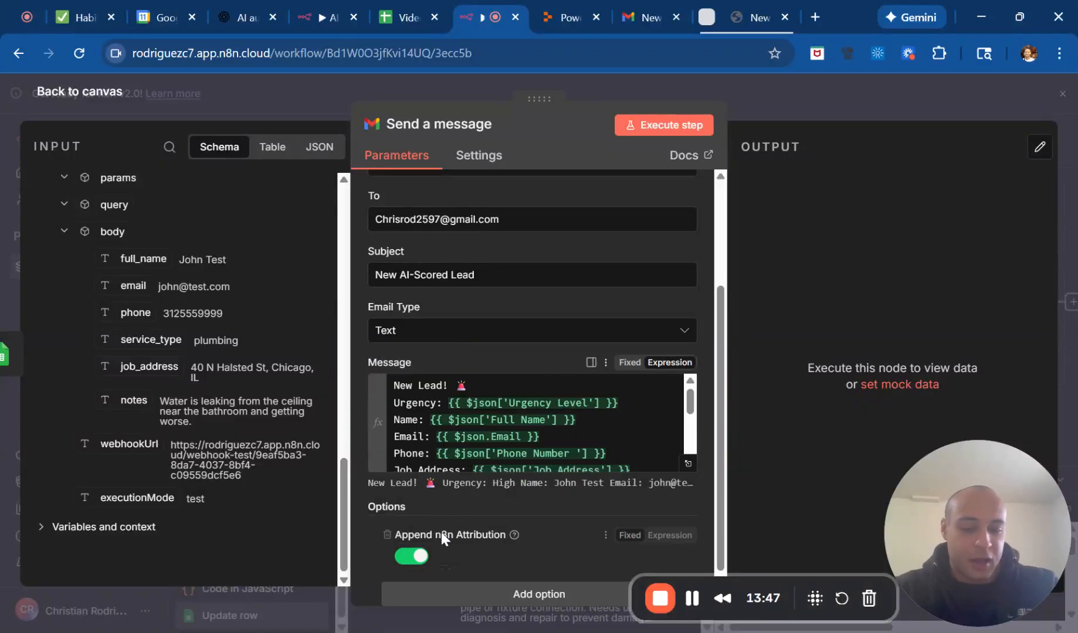
click(421, 551)
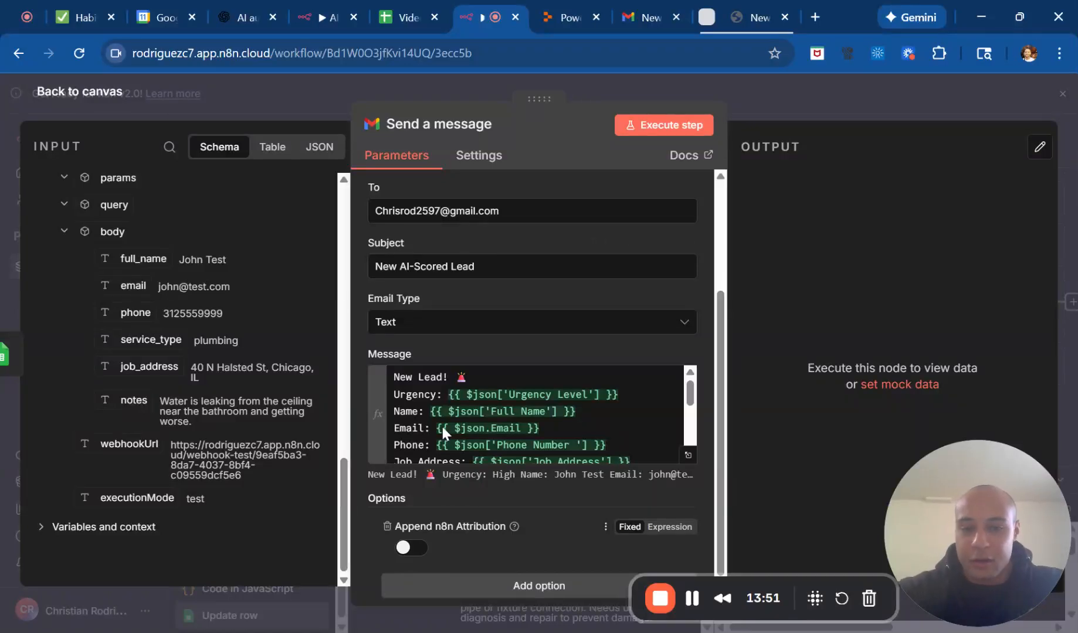
Rename the Gmail node as "Notifying on new lead".
click(467, 126)
text(Notif)
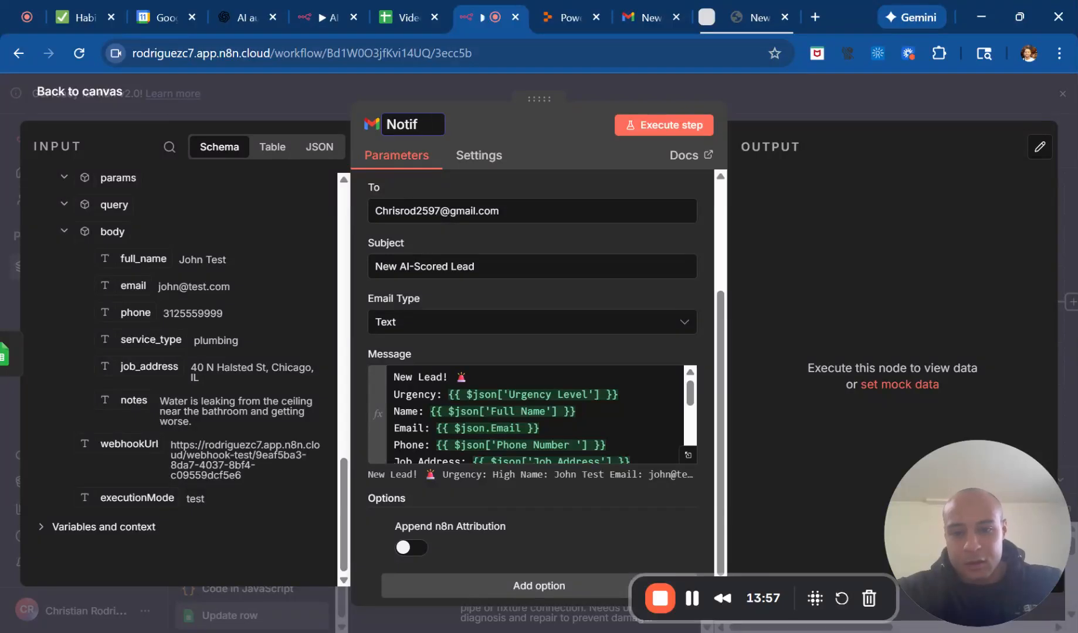
text(iying on )
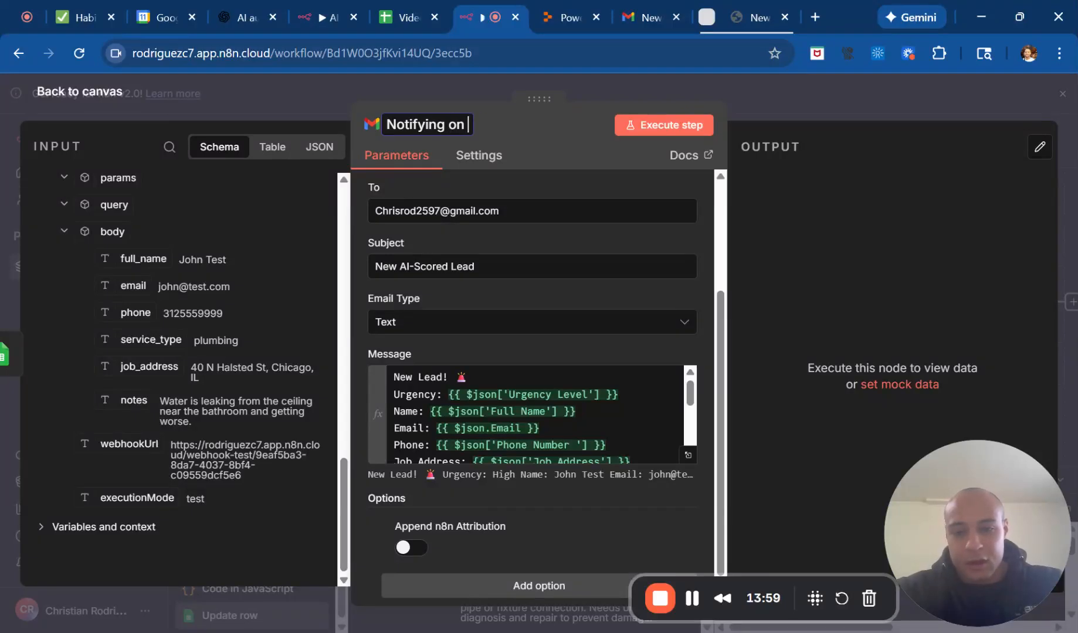
text(new lead)
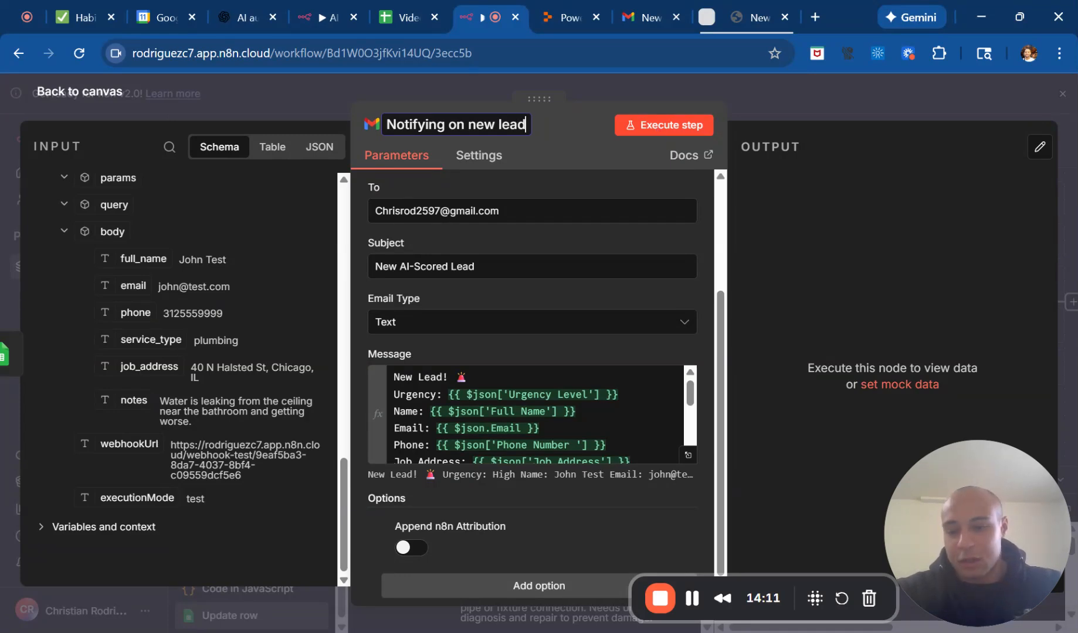
Execute the "Notifying on new lead" node to send the test e-mail, return to the canvas and reopen the node to view its output.
click(659, 133)
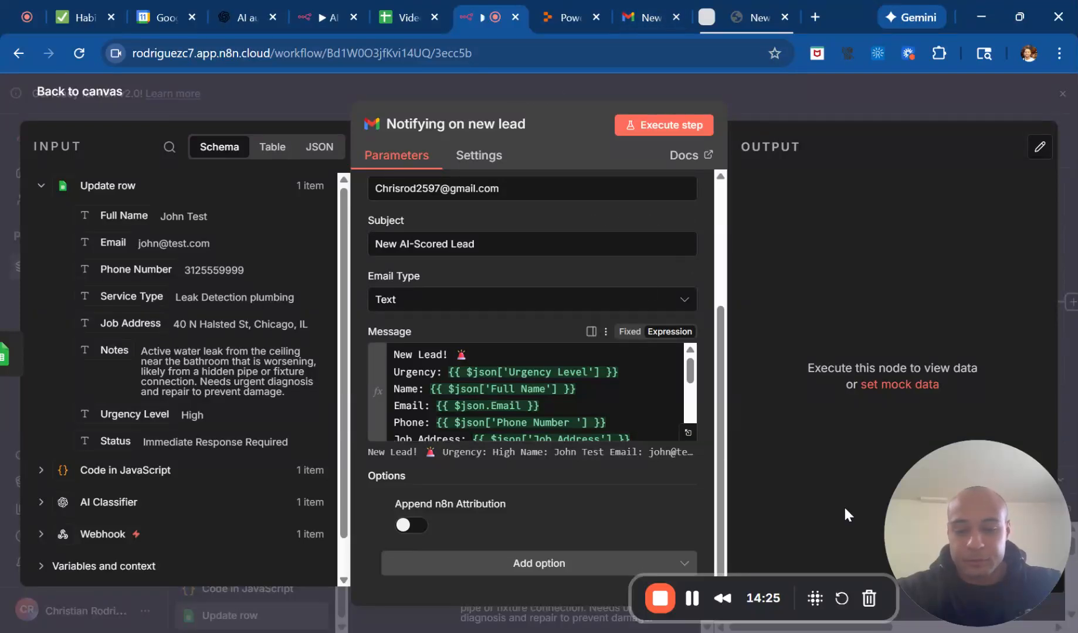
drag(946, 531, 53, 566)
click(686, 123)
click(789, 96)
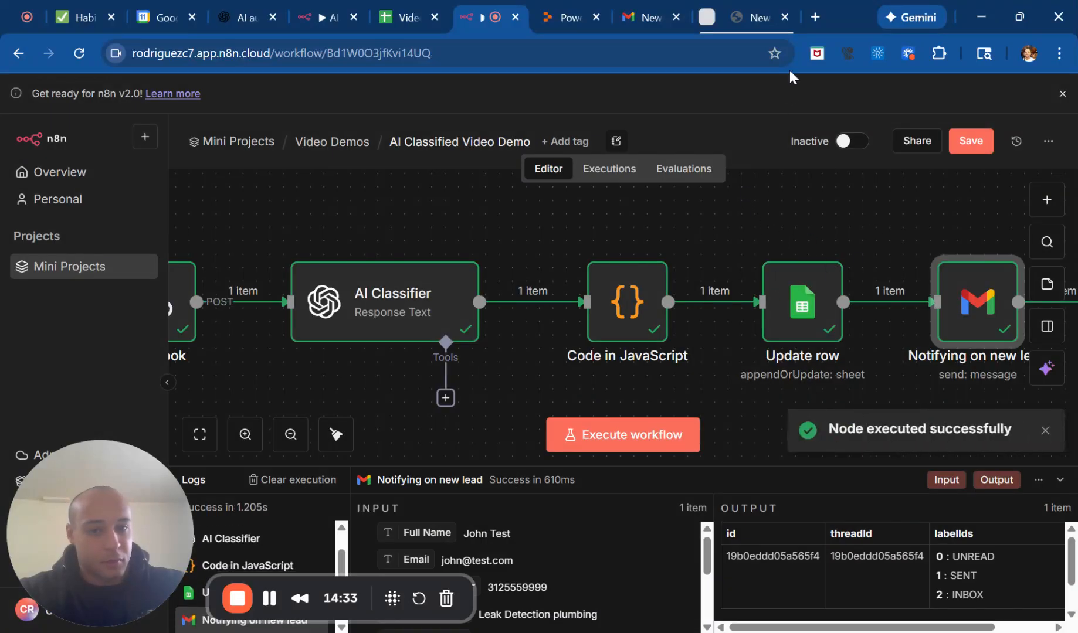
double_click(957, 317)
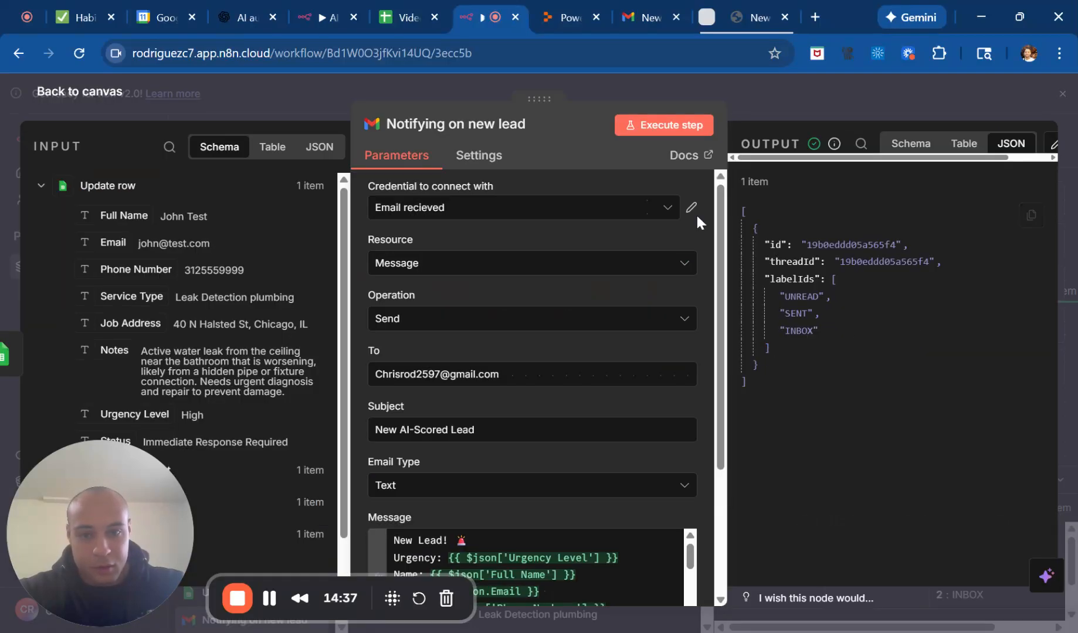
Switch to Gmail, reload the inbox and open the newest "New AI-Scored Lead" message to examine its lead details, AI summary and original notes.
click(642, 18)
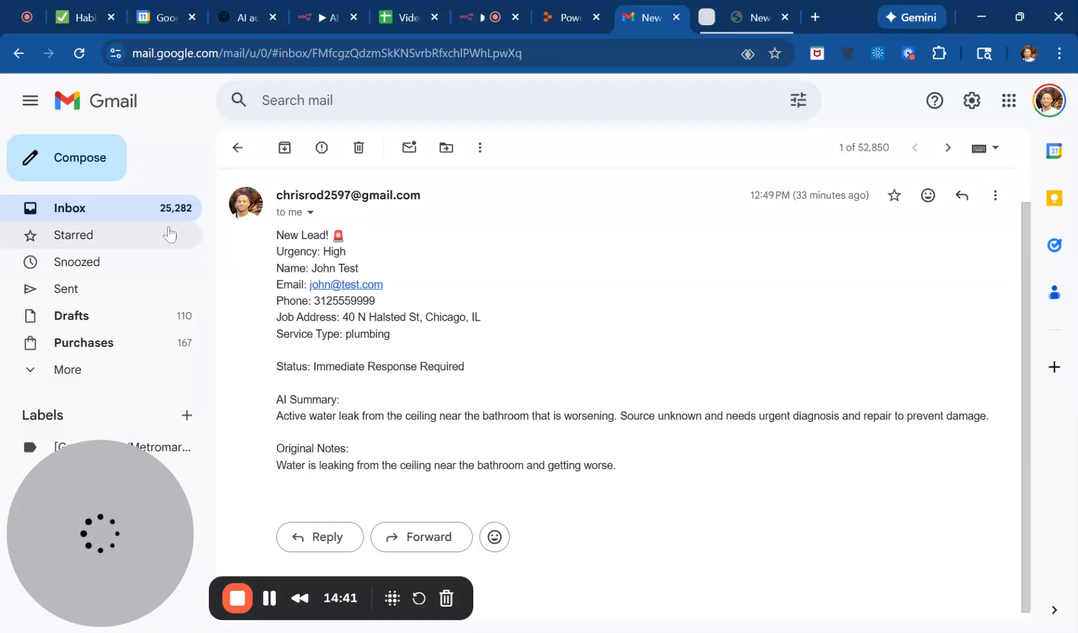
click(153, 211)
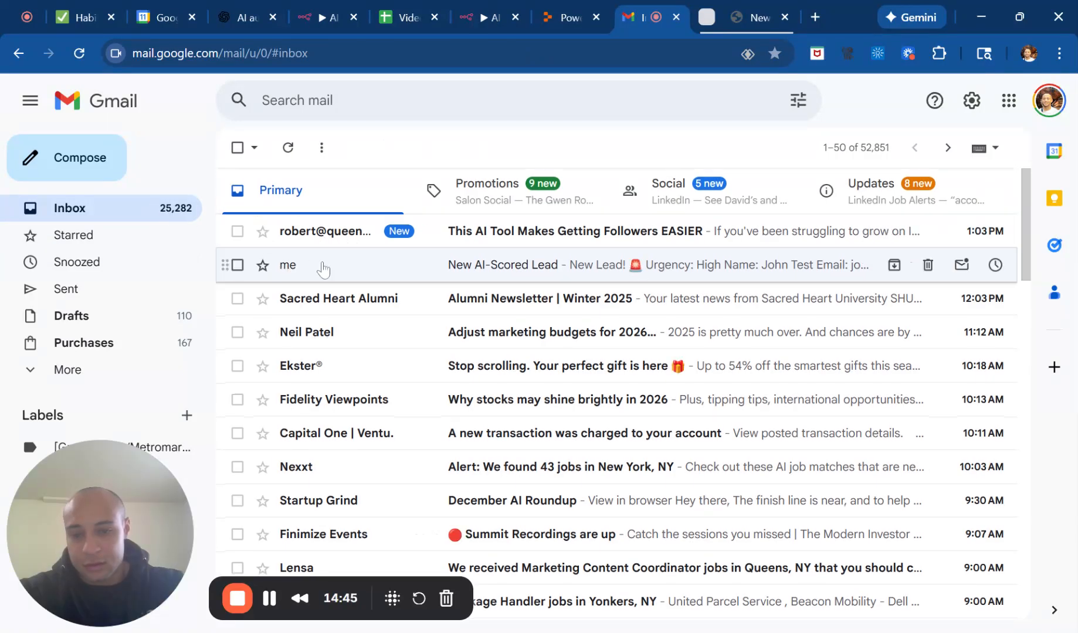
click(323, 269)
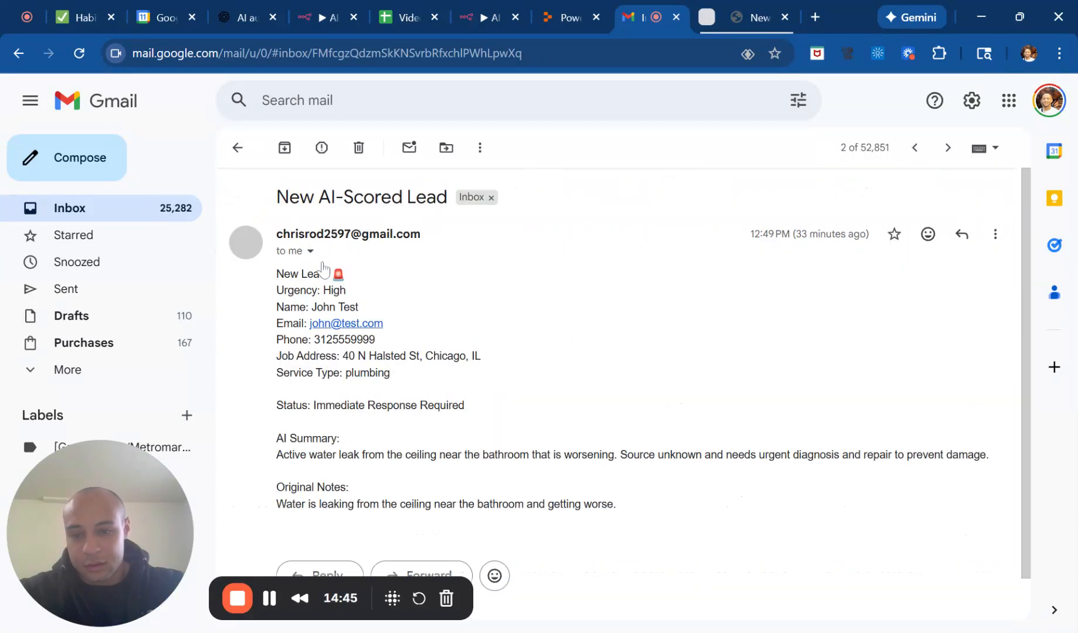
click(130, 210)
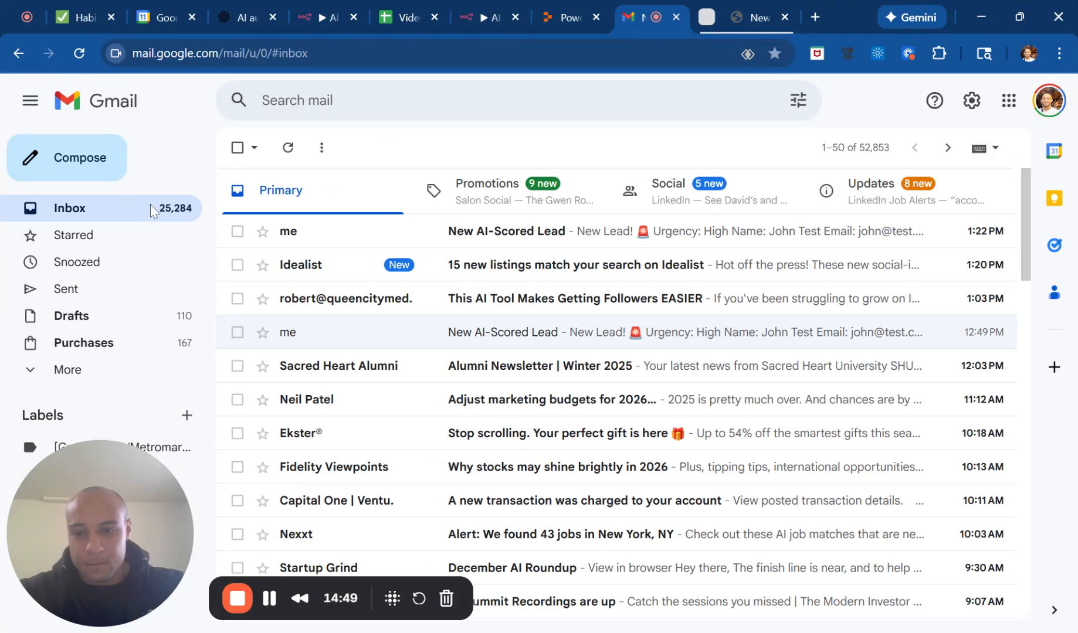
click(356, 233)
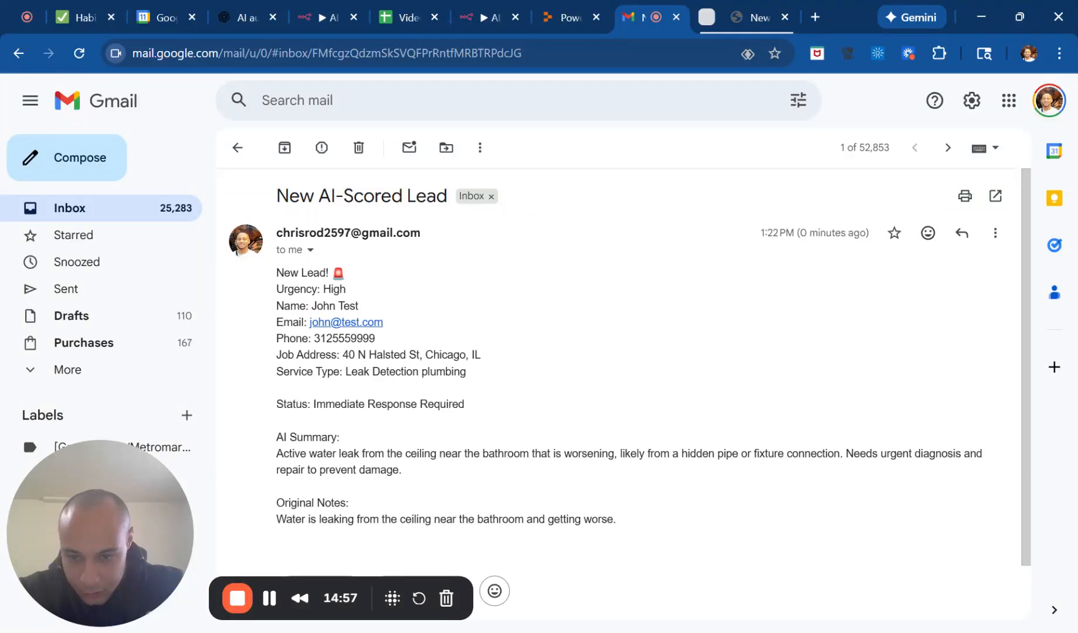
scroll(624, 385, down, 1)
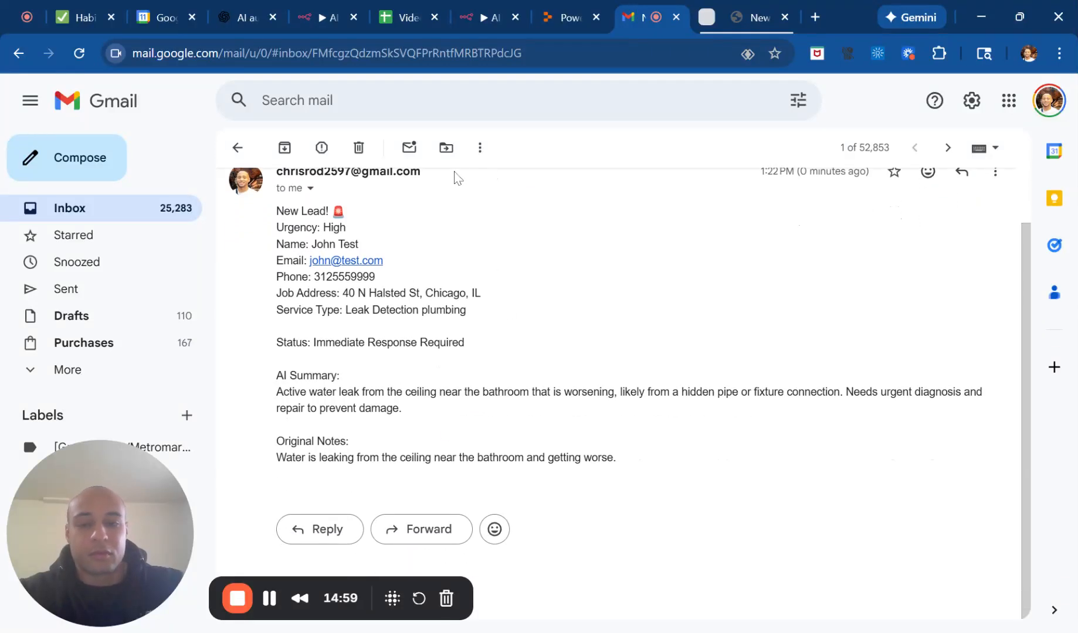
Switch back to n8n, close the Gmail node, save the workflow and tidy up the node layout on the canvas.
click(478, 7)
click(804, 120)
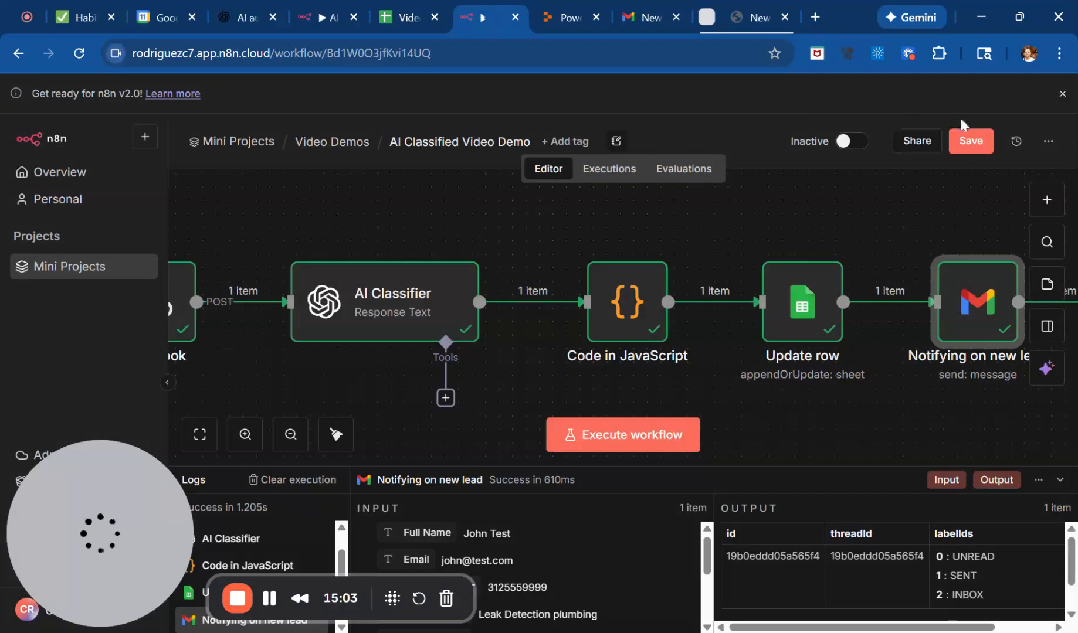
click(971, 140)
click(333, 435)
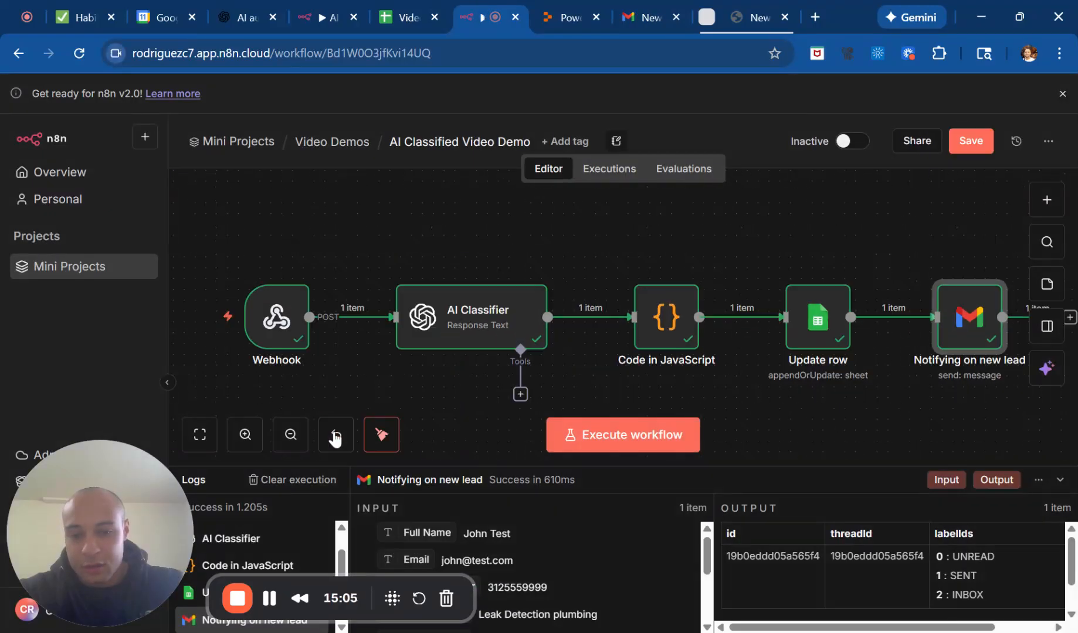